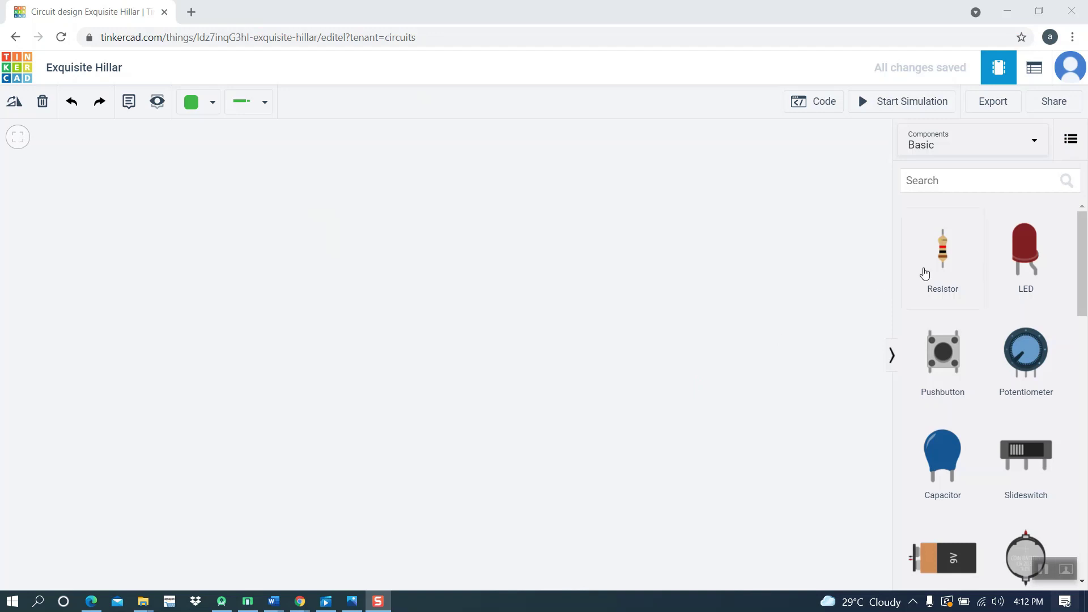
Switch the Components list from Basic to All and focus the search box, with the F1 image beside it.
left_click(1035, 147)
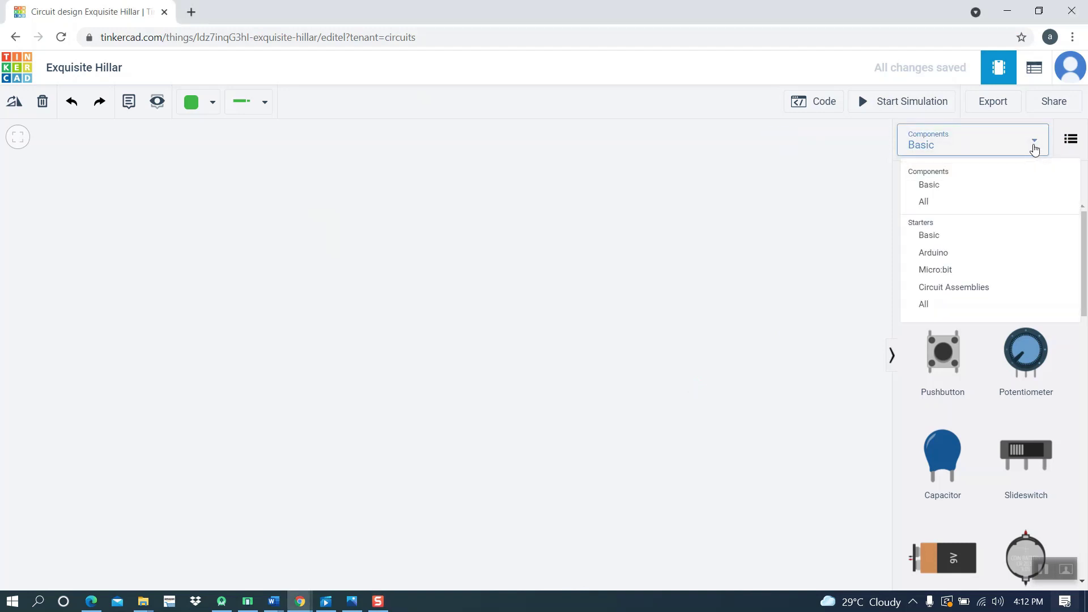
left_click(931, 202)
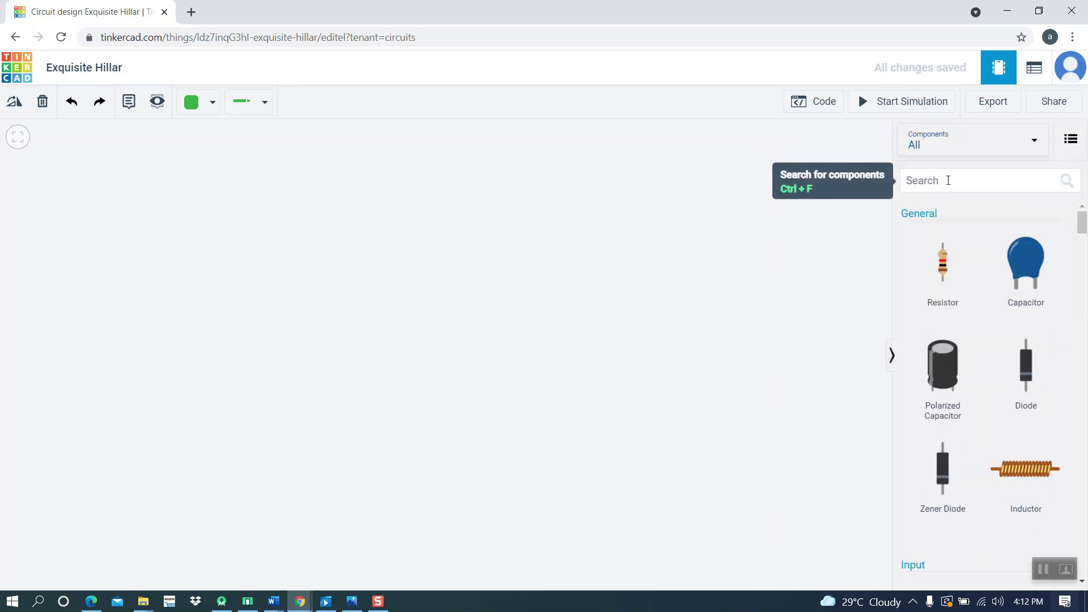
left_click(949, 193)
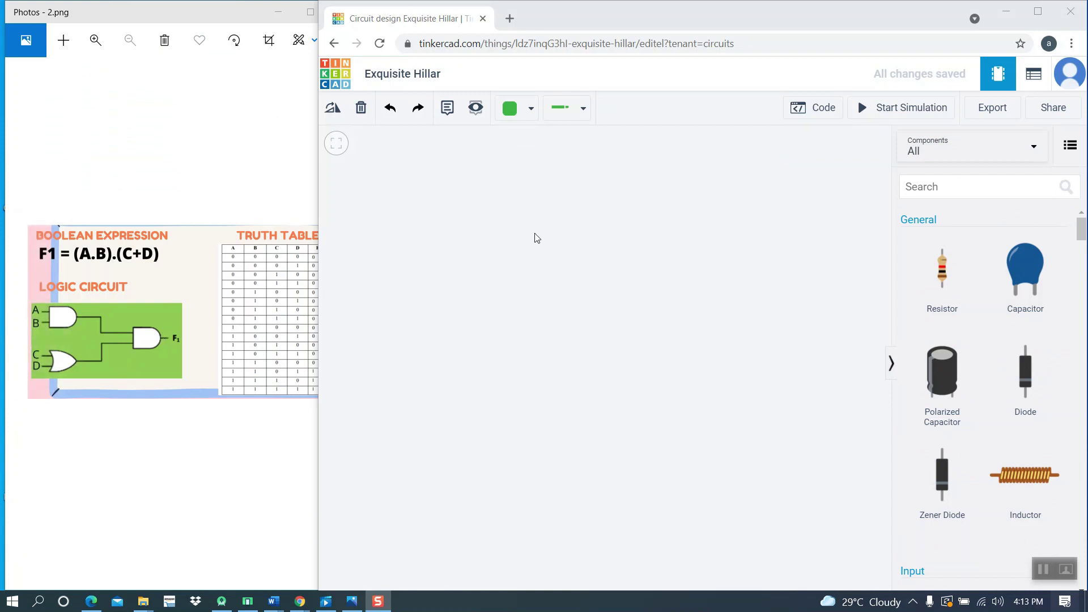
Search 'brea', drop a full-size Breadboard onto the workplane and frame it in view.
left_click(1009, 189)
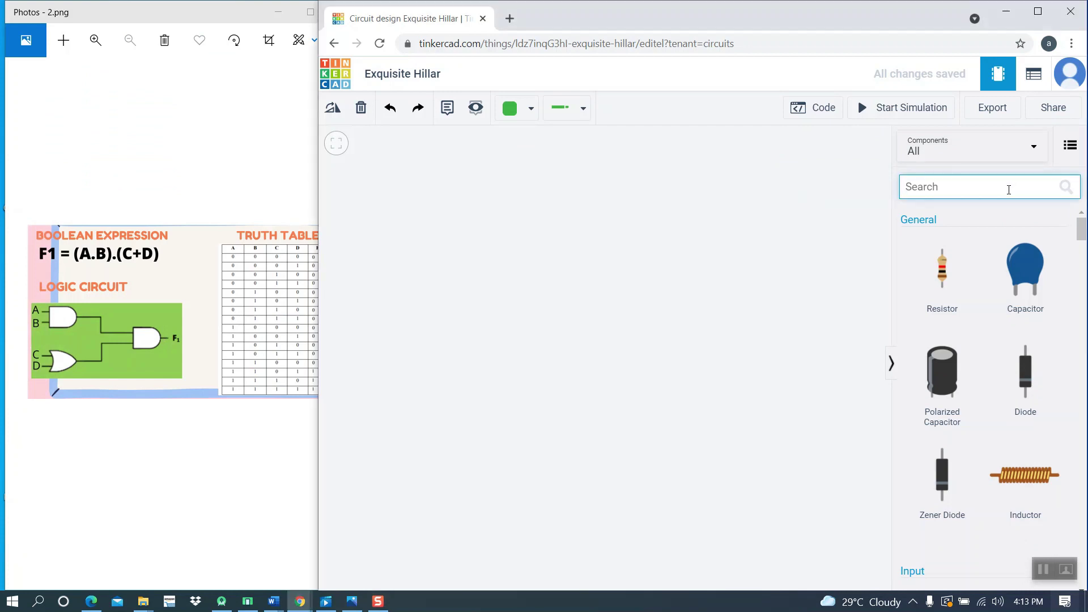
type("brea")
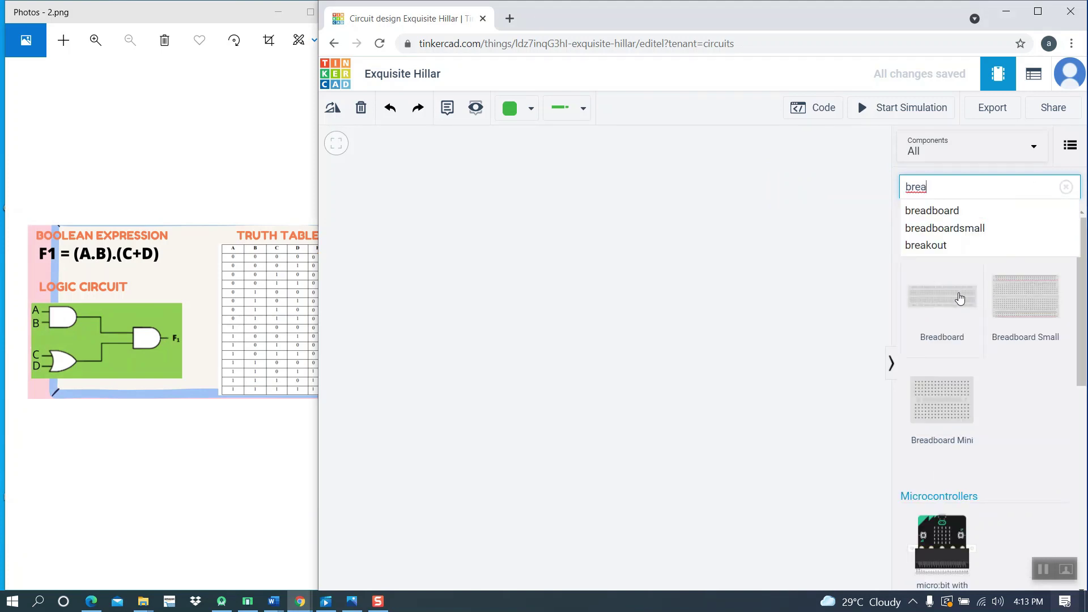
left_click_drag(960, 299, 664, 316)
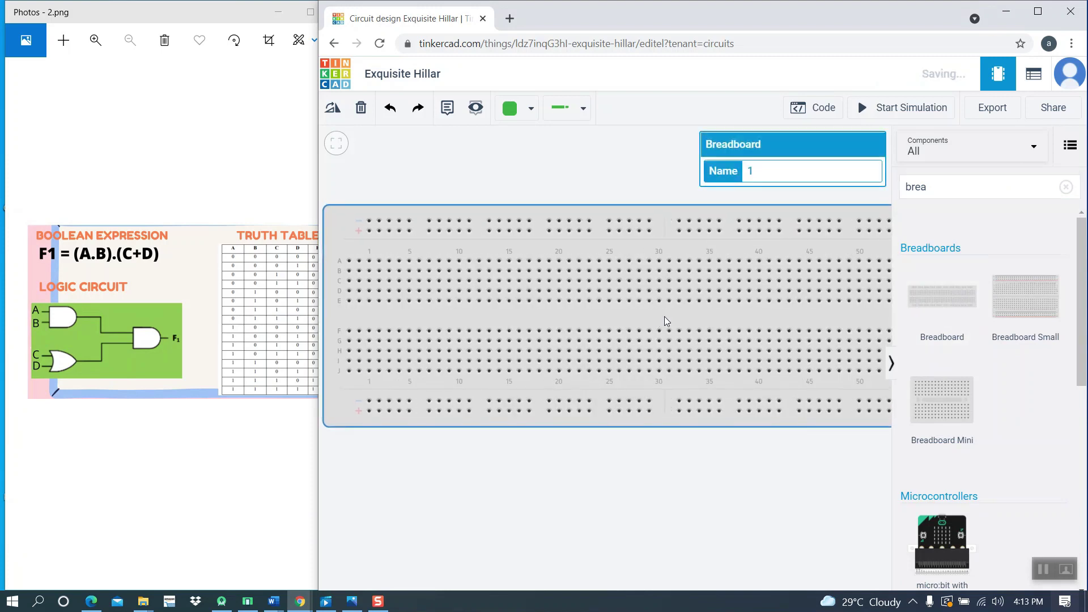
left_click(603, 507)
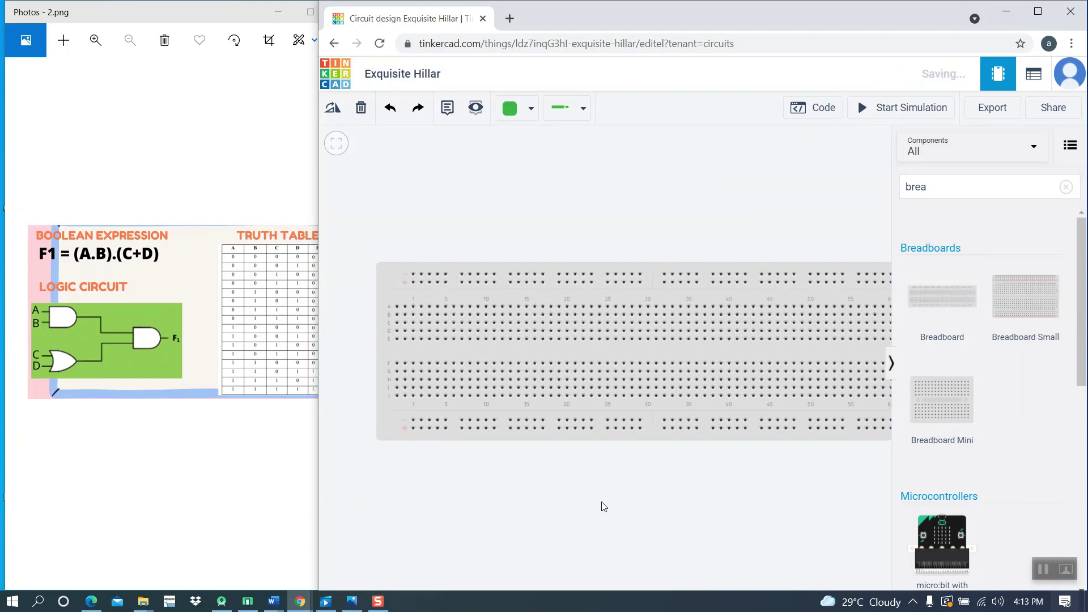
scroll(603, 506, "down", 2)
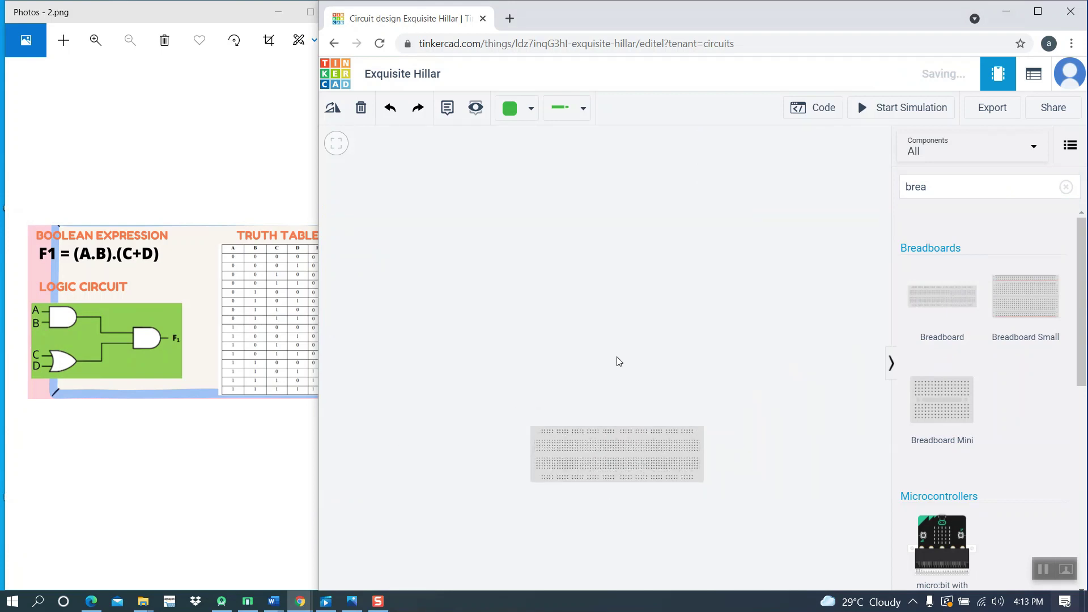
scroll(617, 362, "up", 2)
scroll(604, 258, "up", 2)
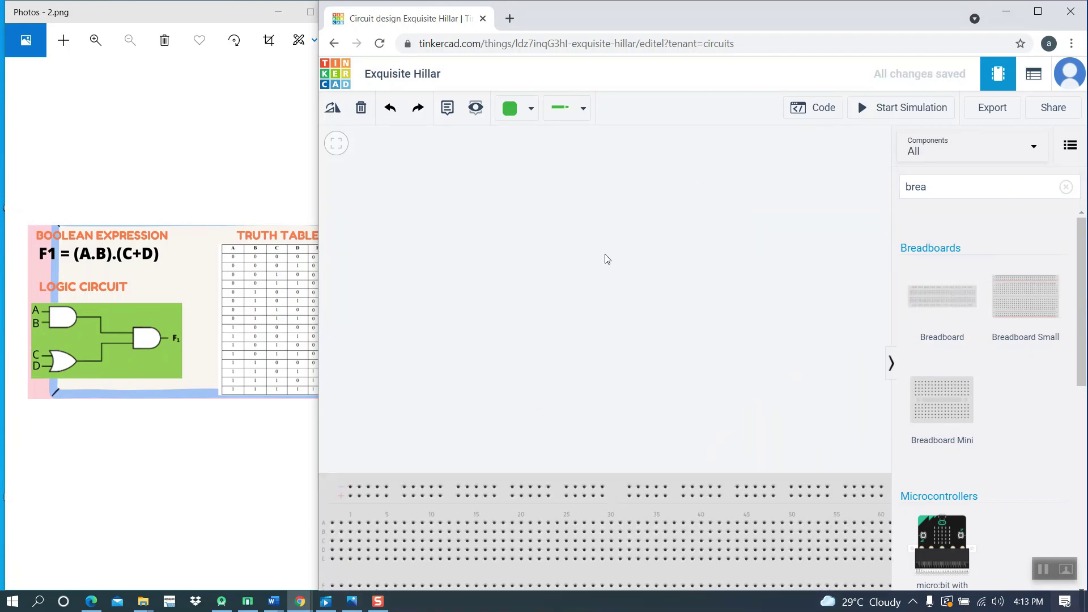
scroll(613, 194, "down", 2)
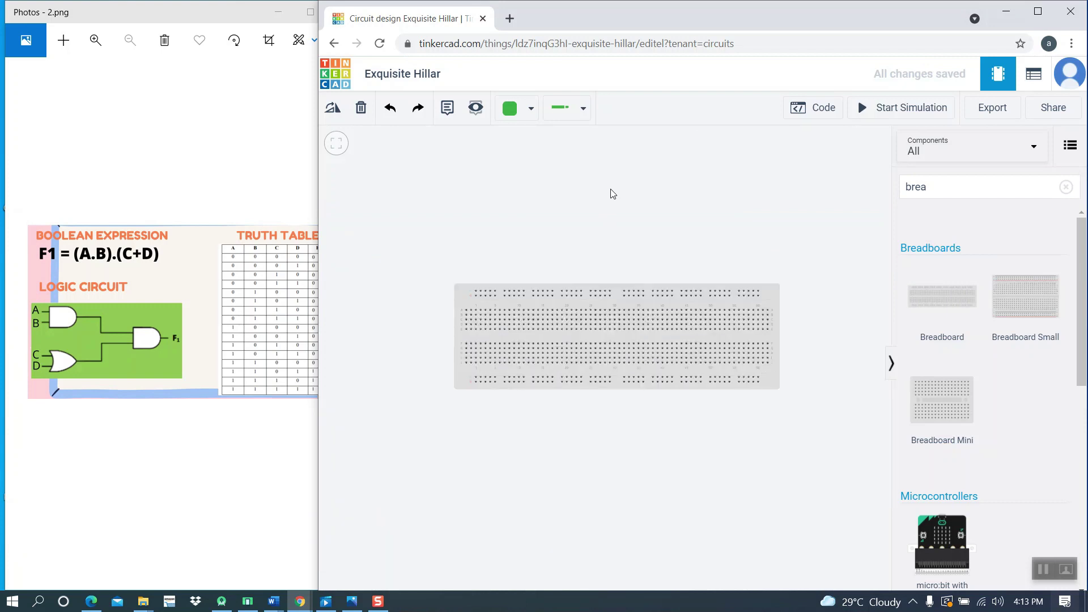
scroll(613, 194, "up", 2)
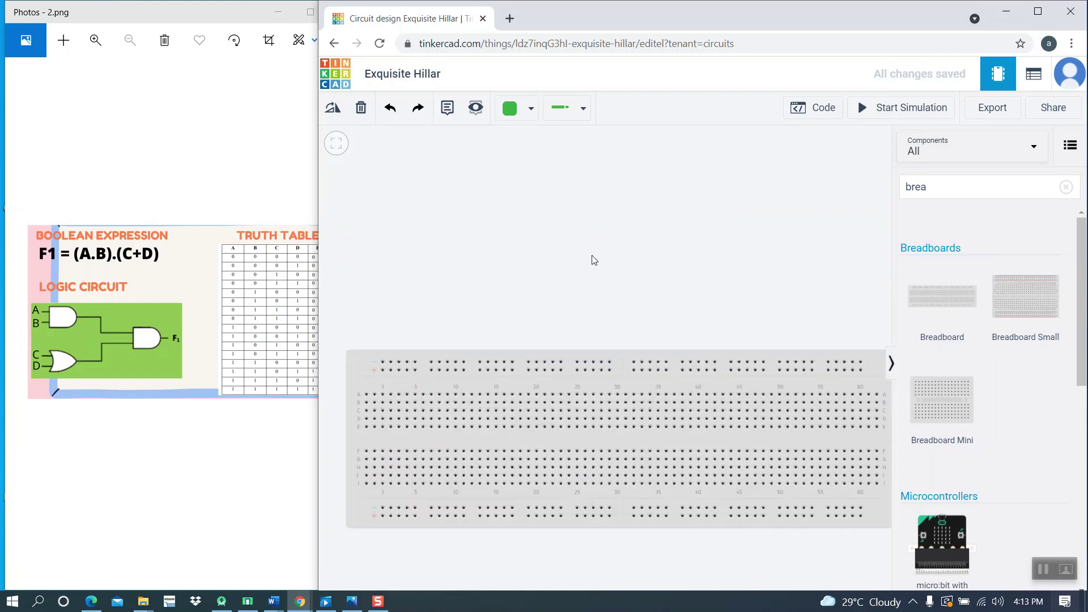
left_click_drag(585, 257, 575, 231)
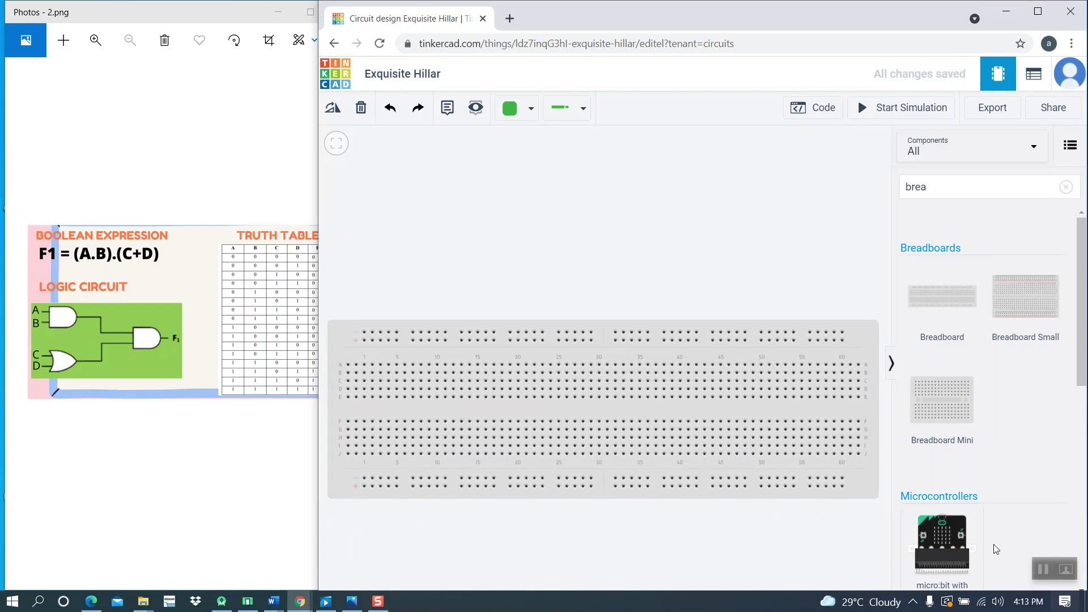
Search 'power s' and place a Power Supply on the canvas just above the breadboard.
left_click(1043, 569)
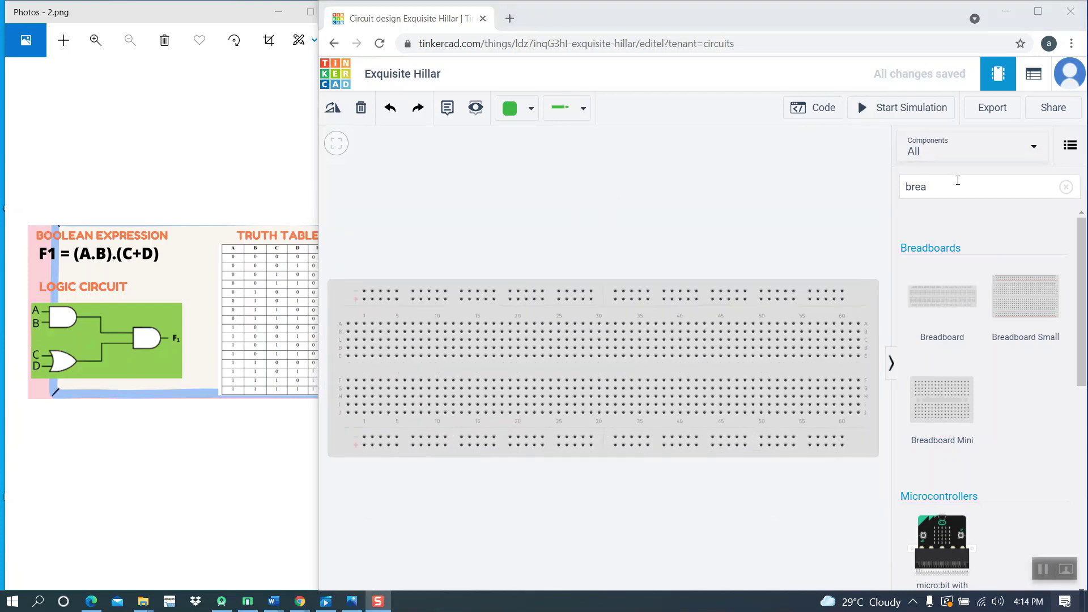
left_click(956, 185)
key("BackSpace")
key("BackSpace")
key("BackSpace")
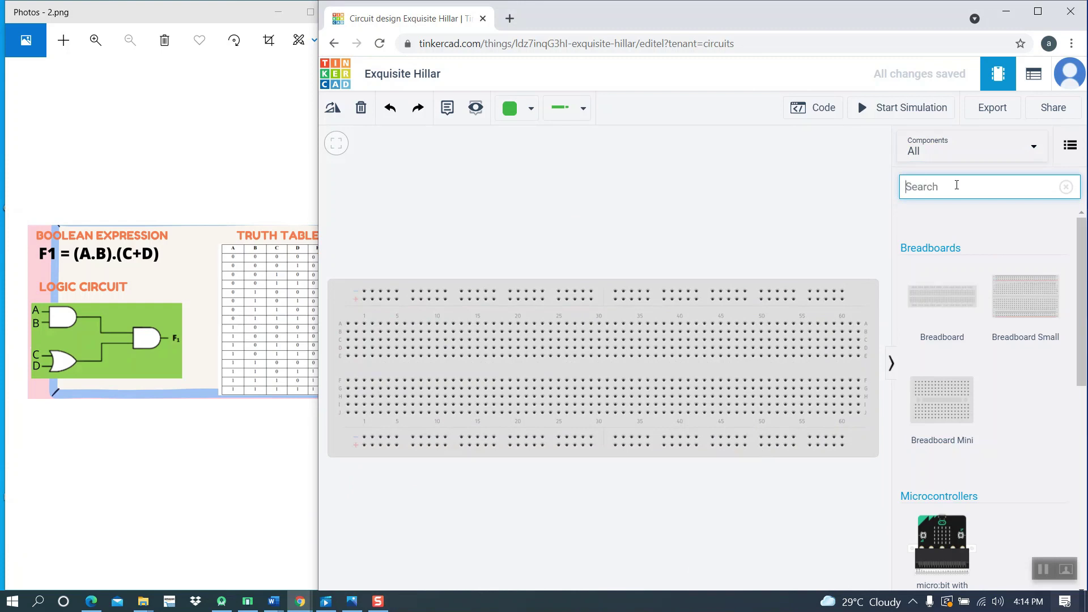
type("power")
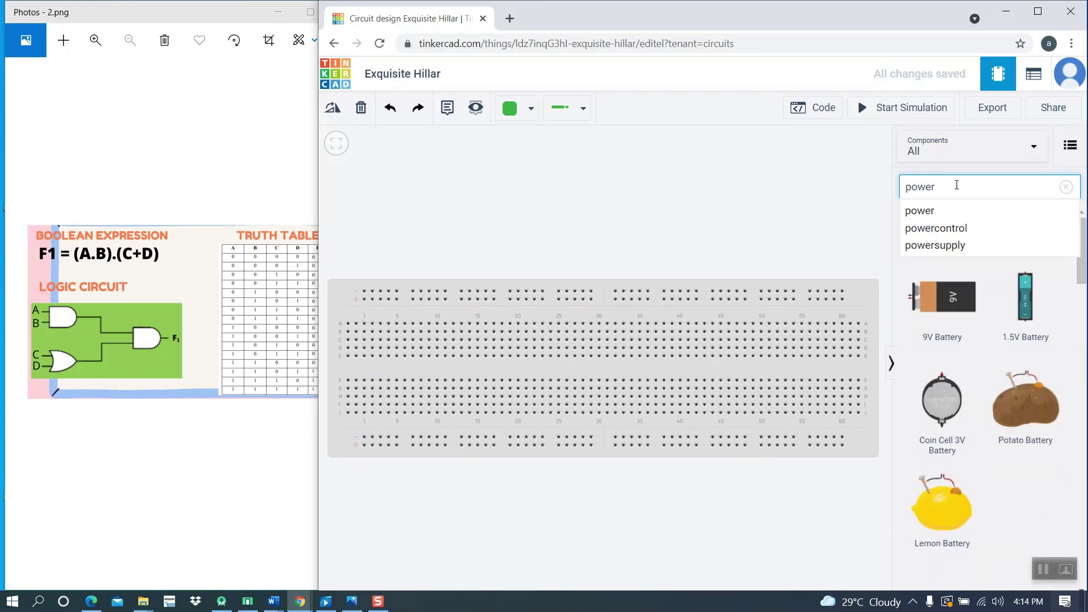
type(" s")
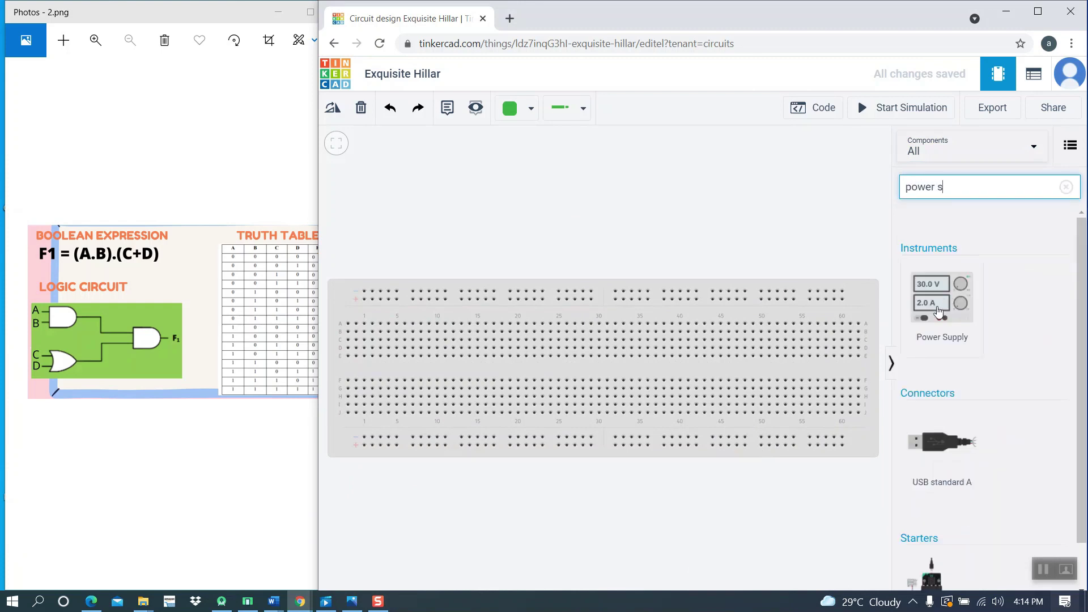
left_click_drag(939, 313, 526, 252)
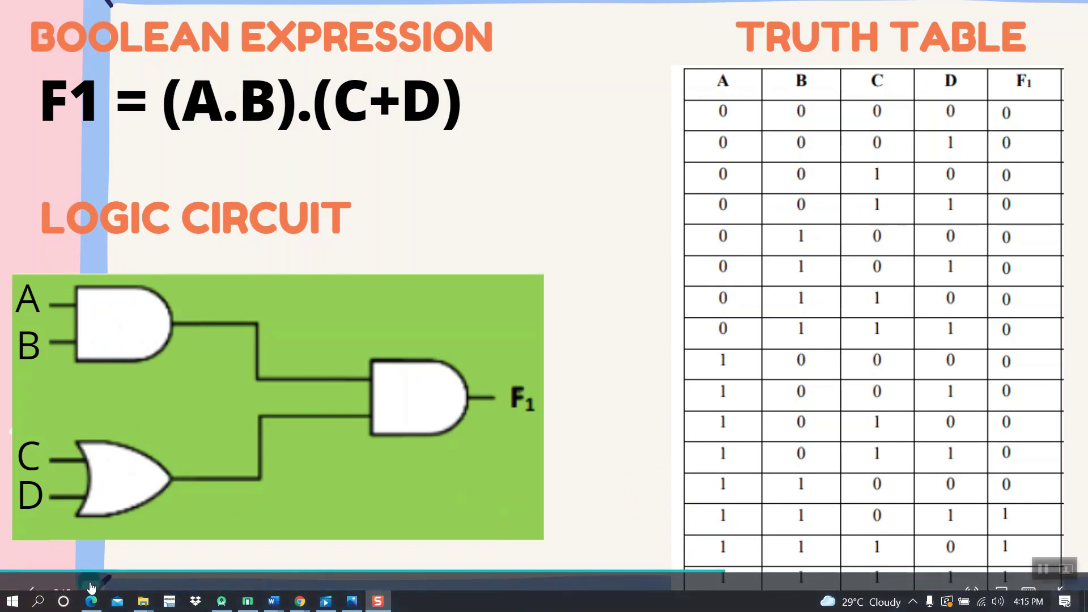
Advance the Photos viewer to the slide listing logic gates and their IC numbers.
left_click(94, 585)
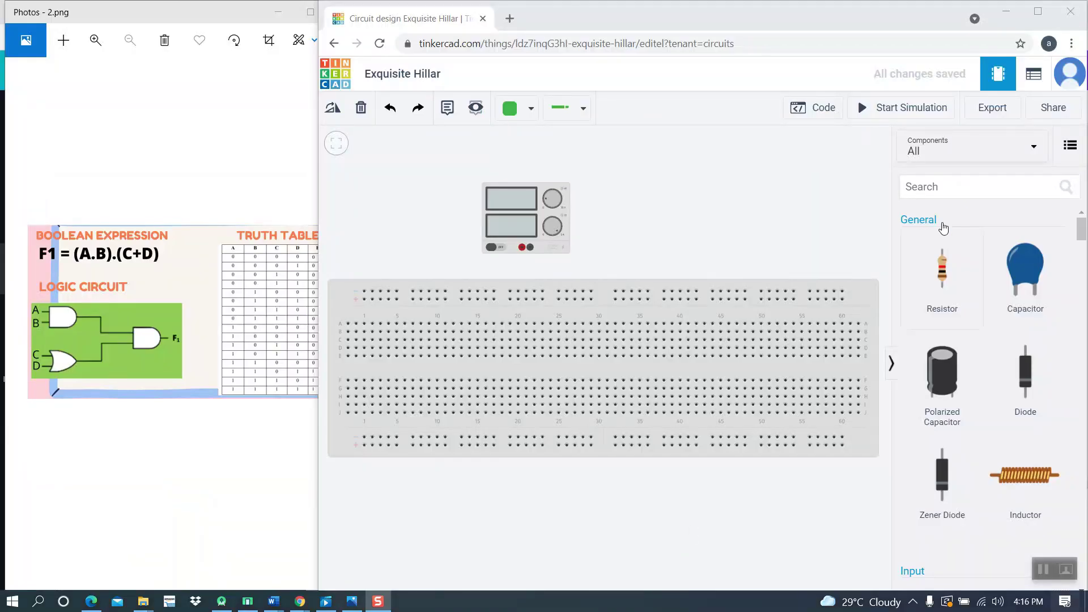
Search '7408' and seat the 74HC08 Quad AND chip across the breadboard around columns 27-33.
left_click(943, 187)
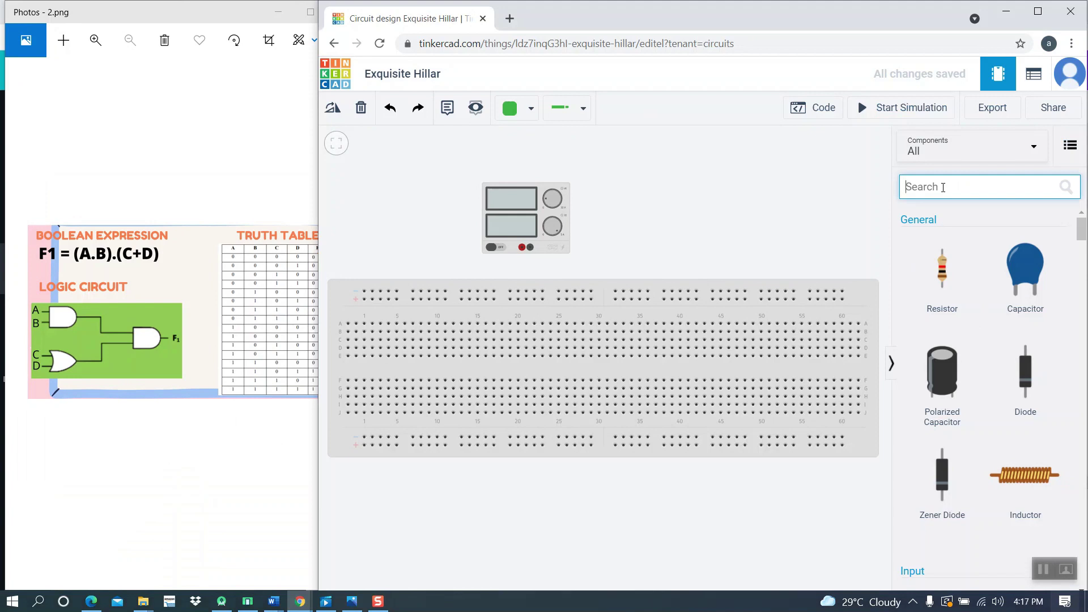
type("74")
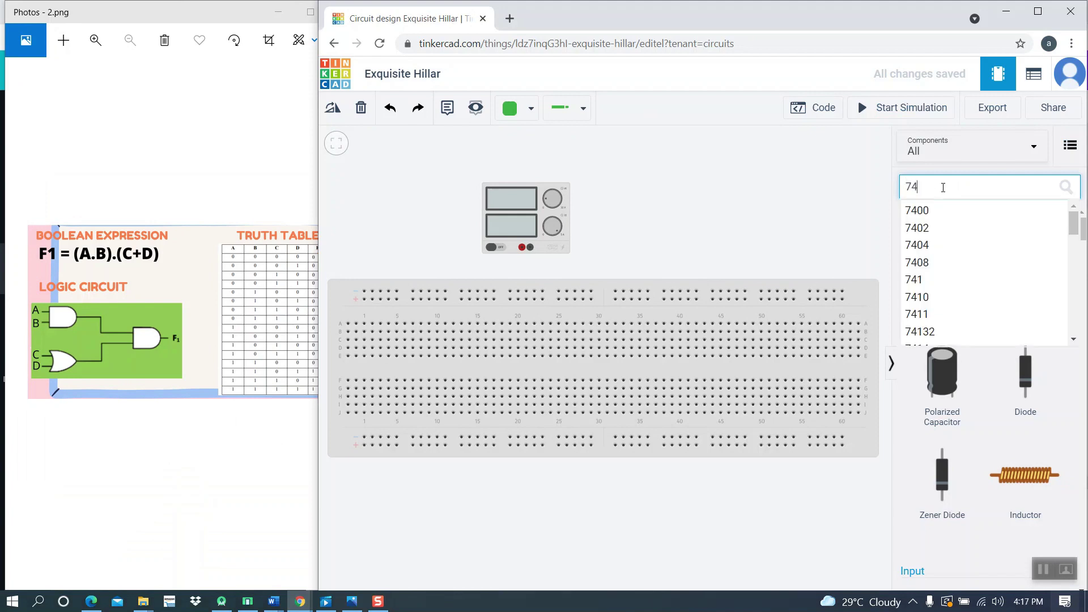
type("08")
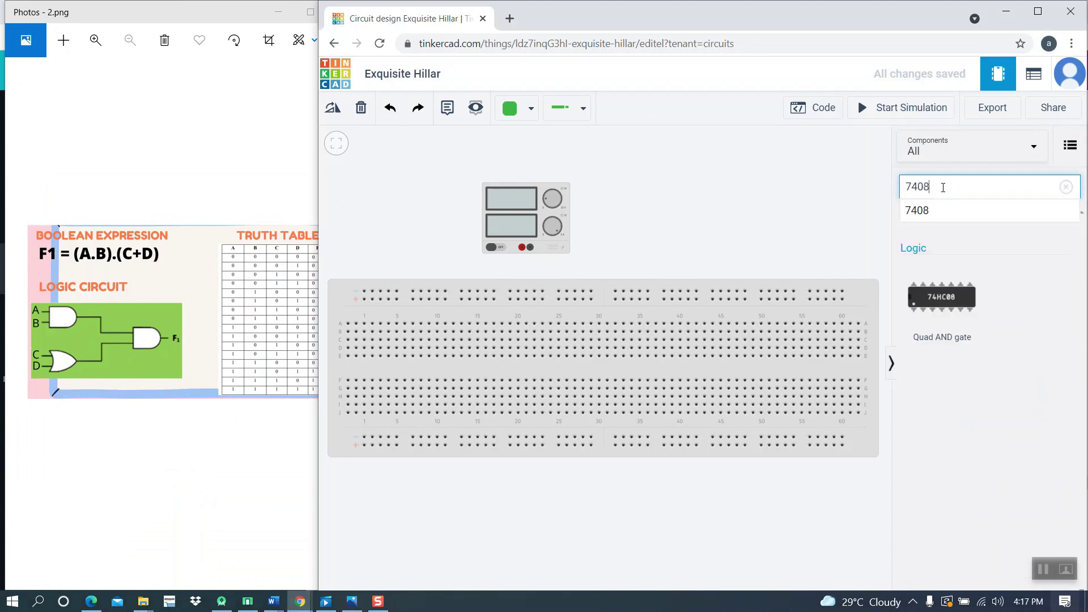
left_click_drag(948, 304, 719, 232)
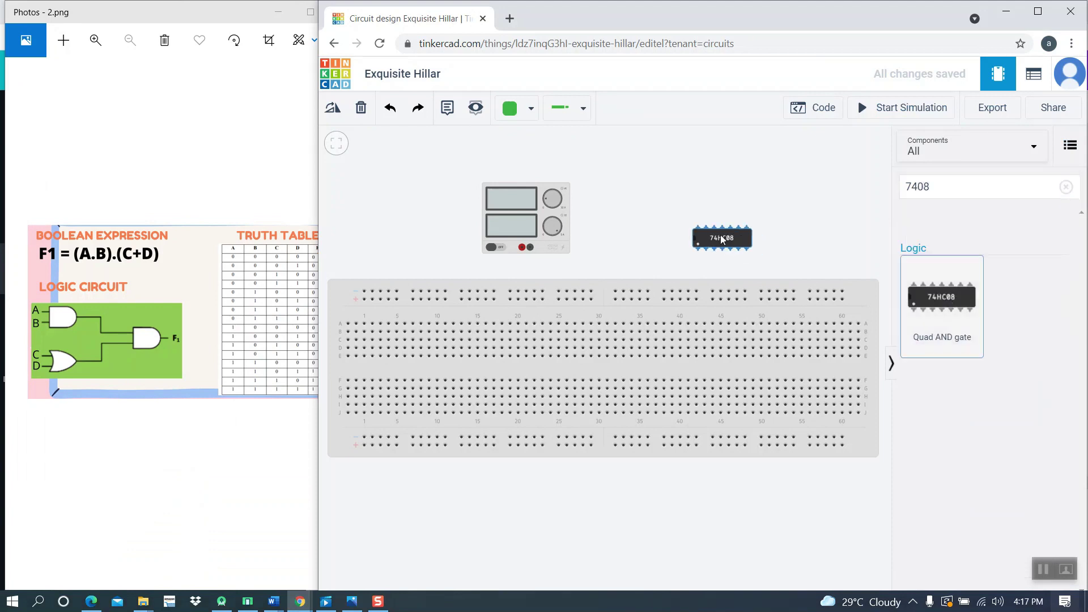
left_click(1045, 570)
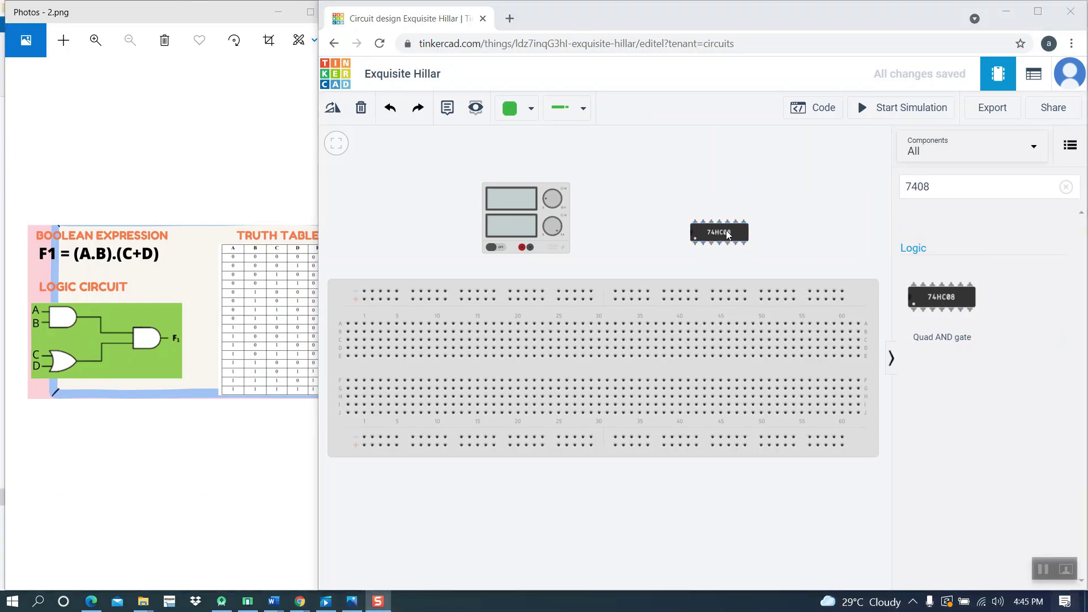
left_click_drag(726, 230, 603, 367)
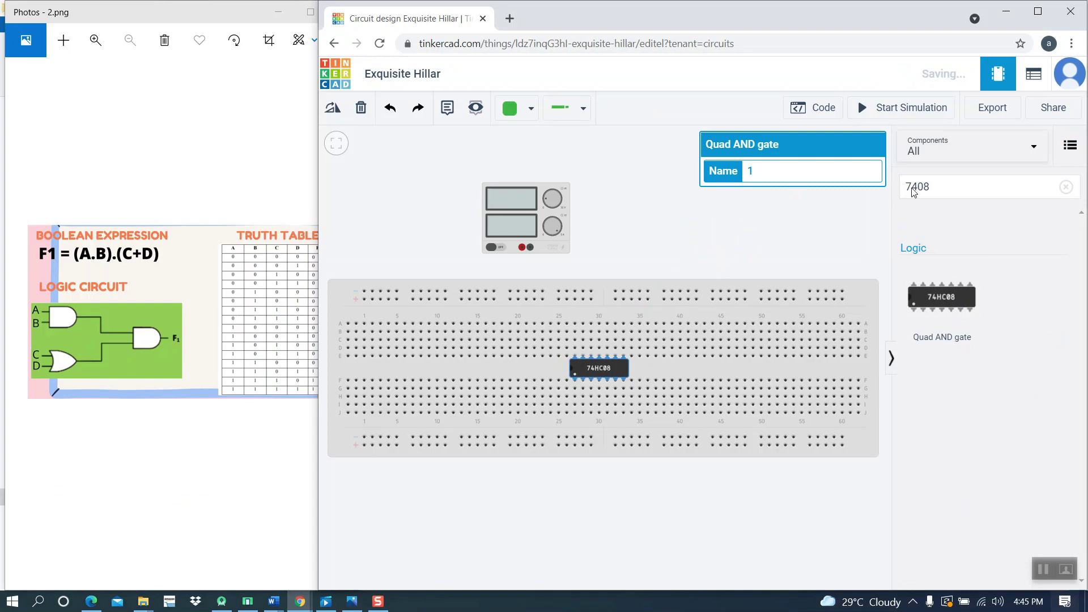
Change the search to '7432' and seat the 74HC32 Quad OR chip beside the AND chip.
left_click(950, 187)
key("BackSpace")
key("BackSpace")
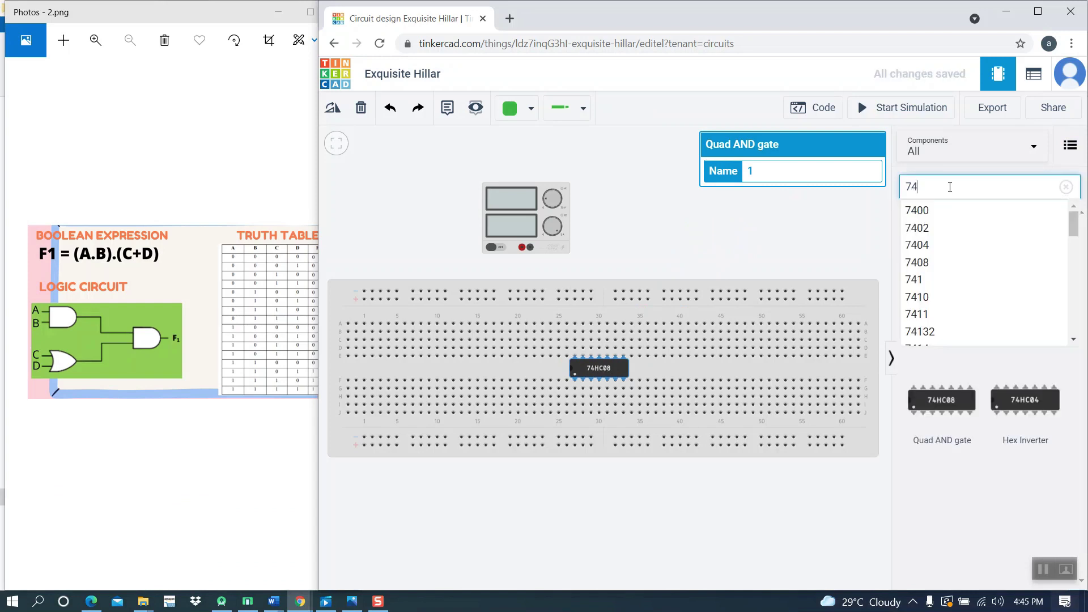
type("32")
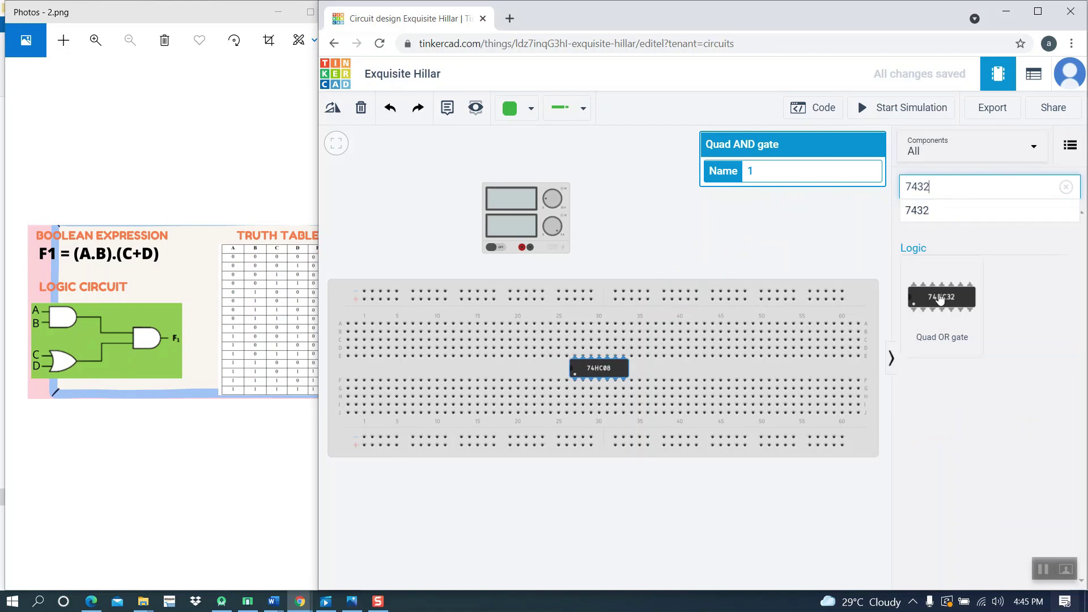
left_click_drag(939, 298, 675, 371)
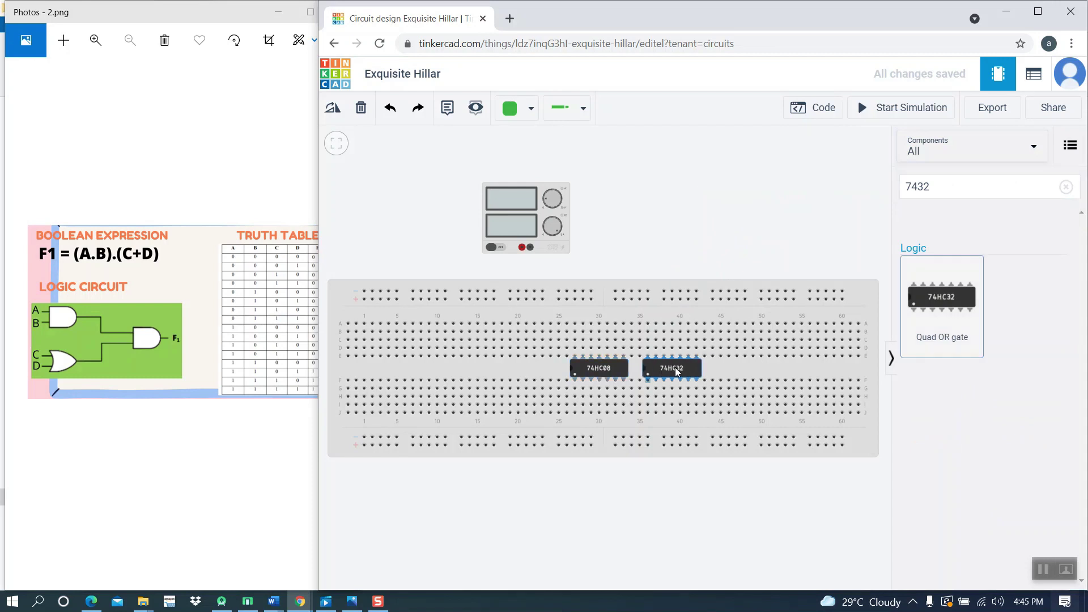
Bridge the top power rail's gap with one red and one black jumper wire.
left_click(1043, 569)
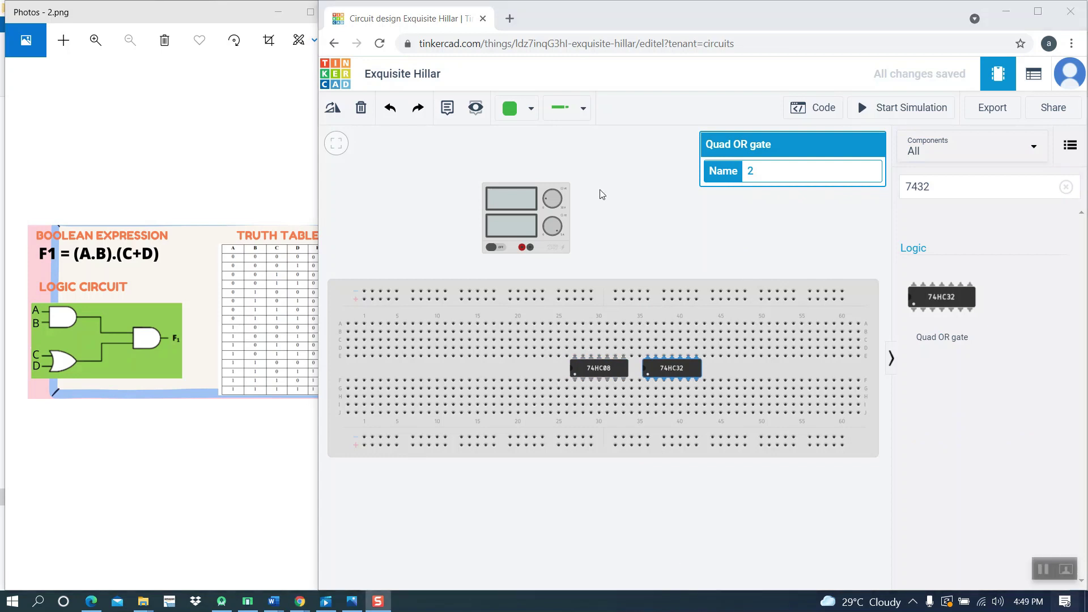
left_click(533, 110)
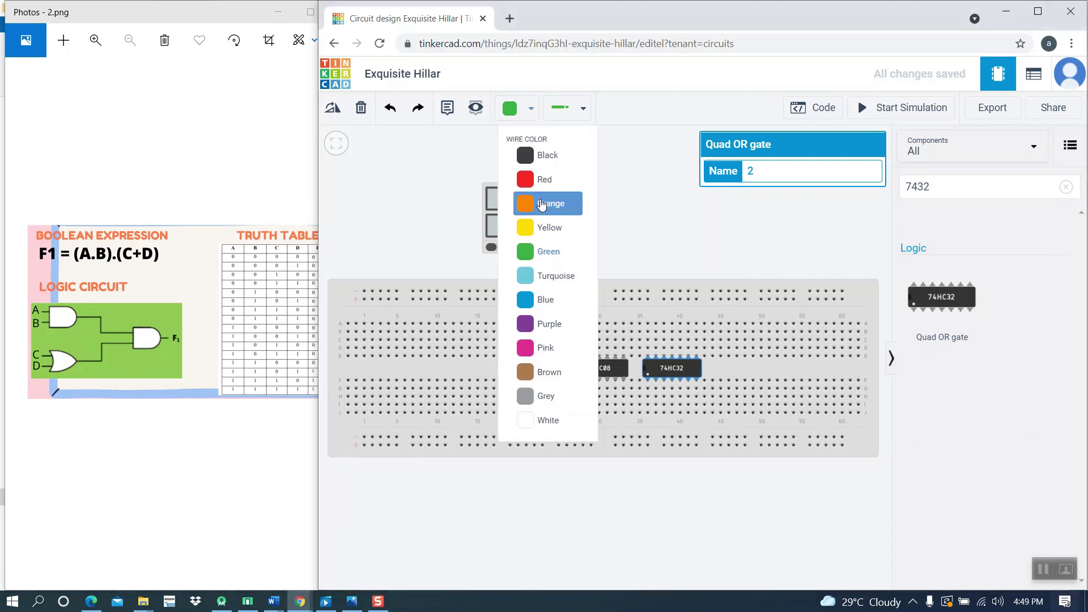
left_click(540, 182)
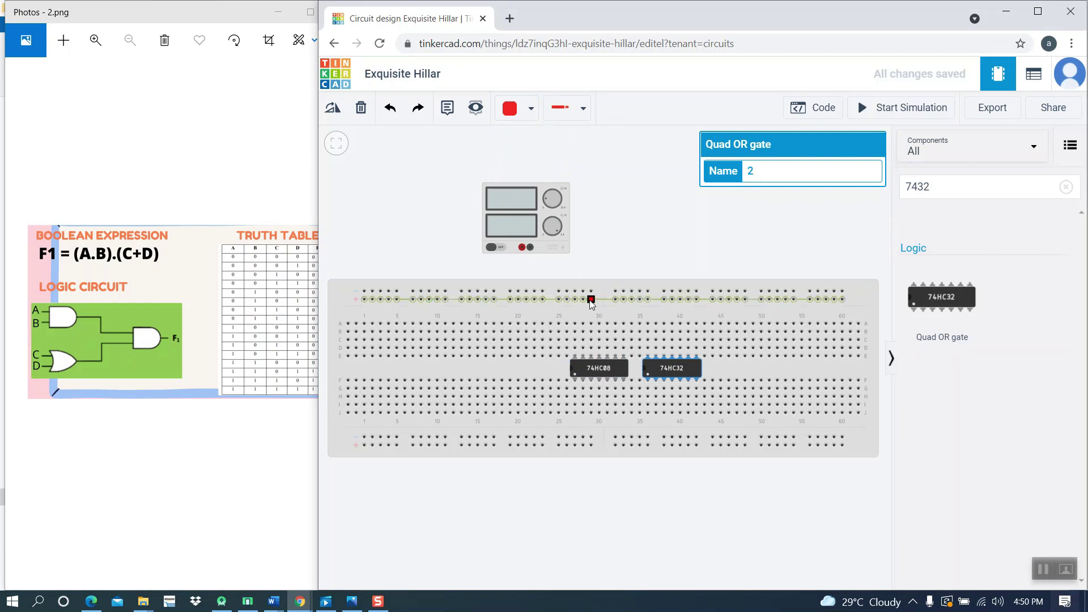
left_click(591, 299)
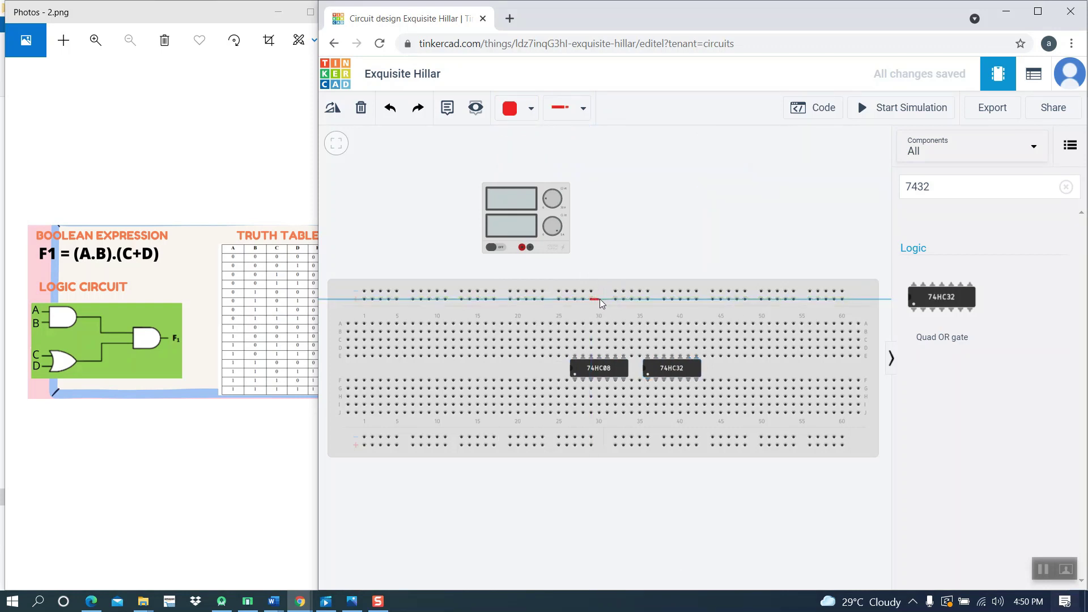
left_click(617, 300)
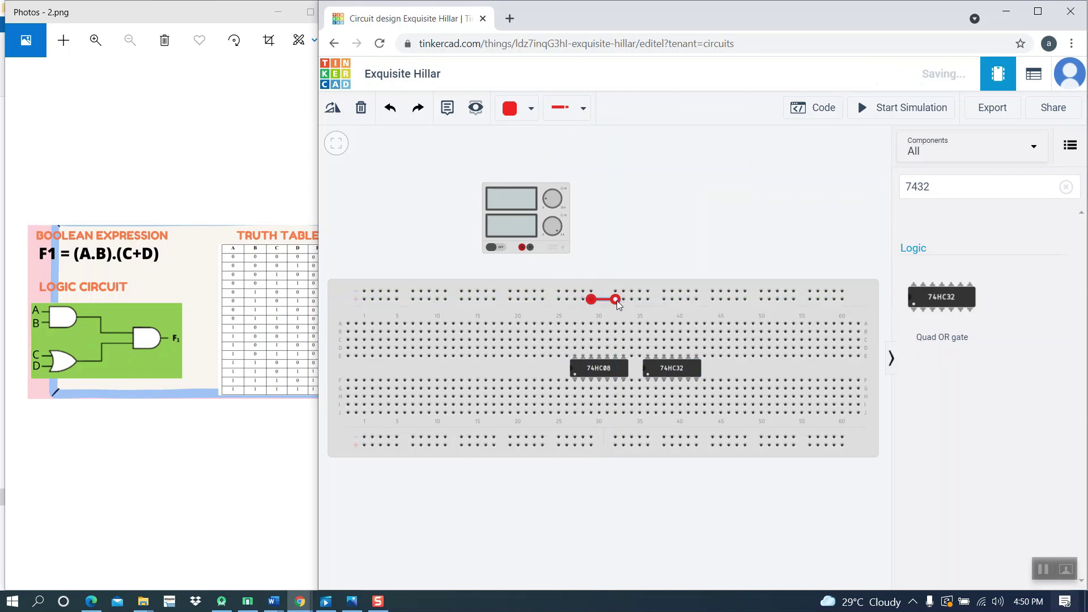
left_click(634, 179)
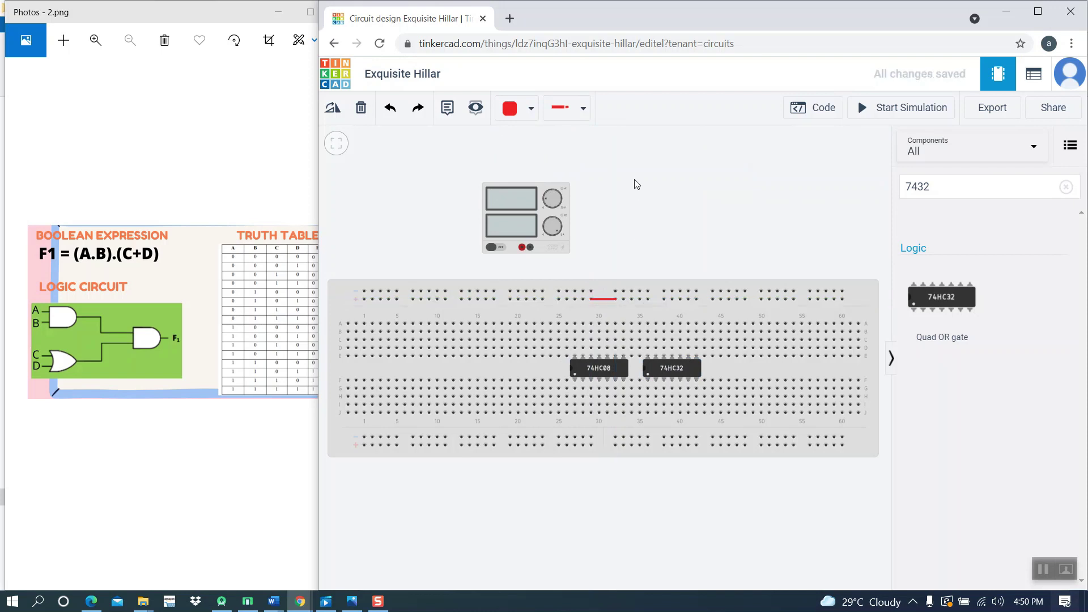
left_click(529, 108)
left_click(541, 154)
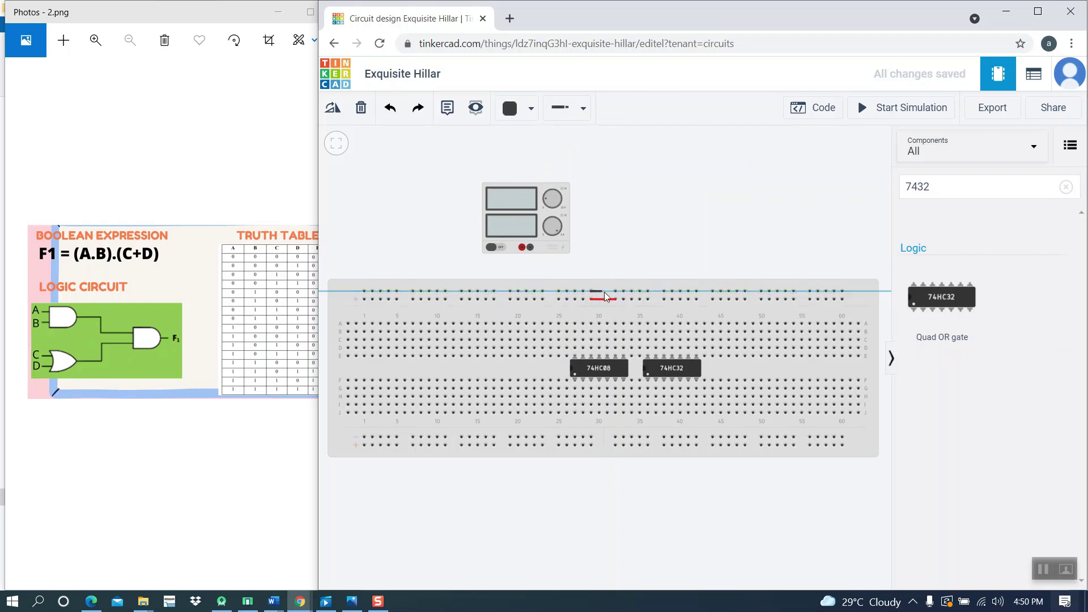
left_click(591, 291)
left_click(615, 291)
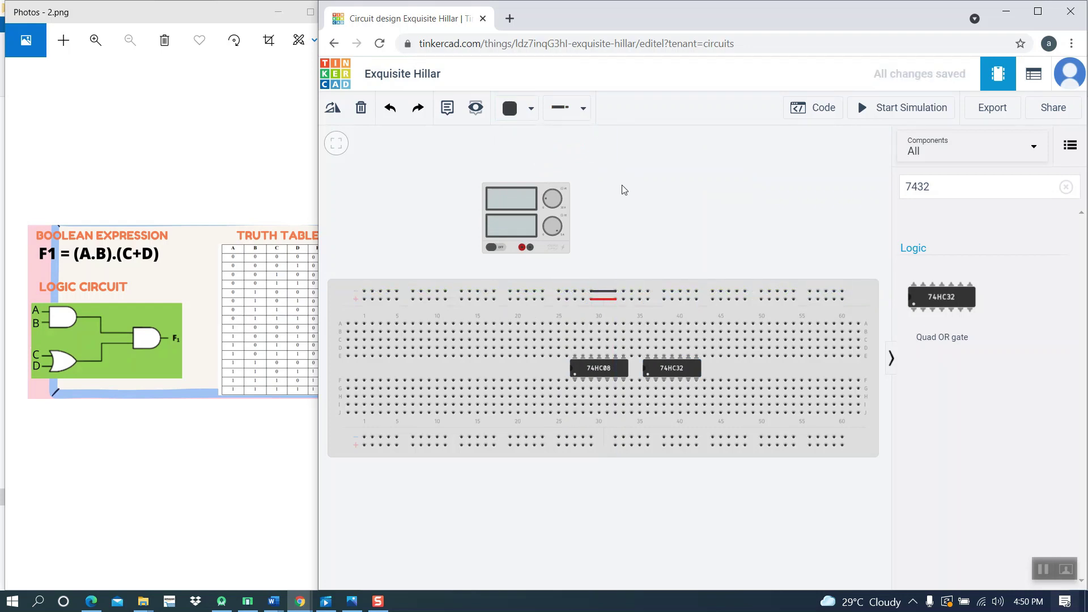
Bridge the bottom power rail's gap with one red and one black jumper wire.
left_click(506, 109)
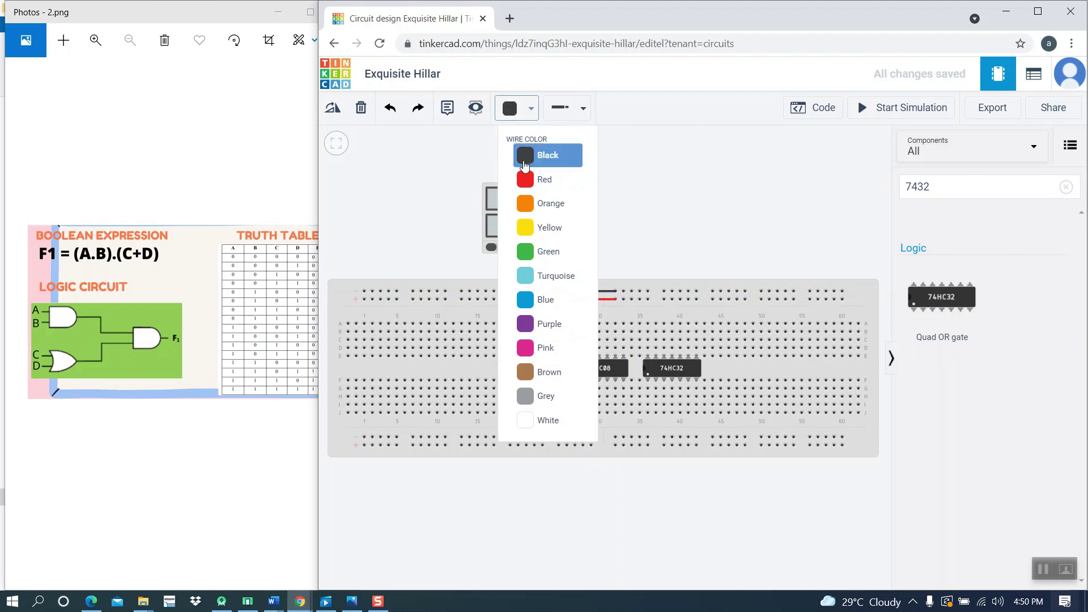
left_click(527, 180)
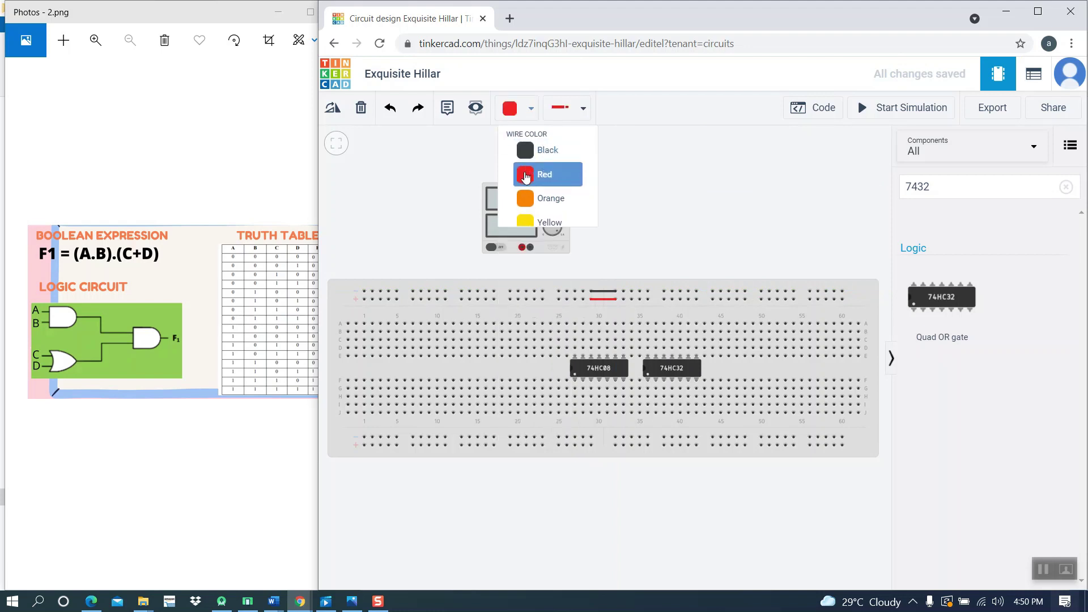
left_click(591, 445)
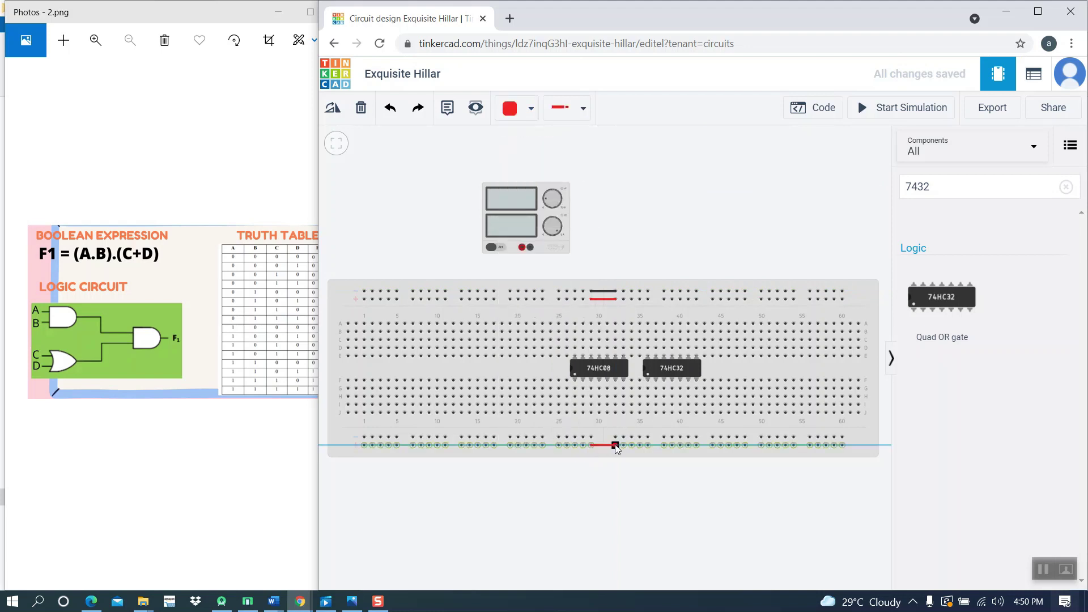
left_click(616, 444)
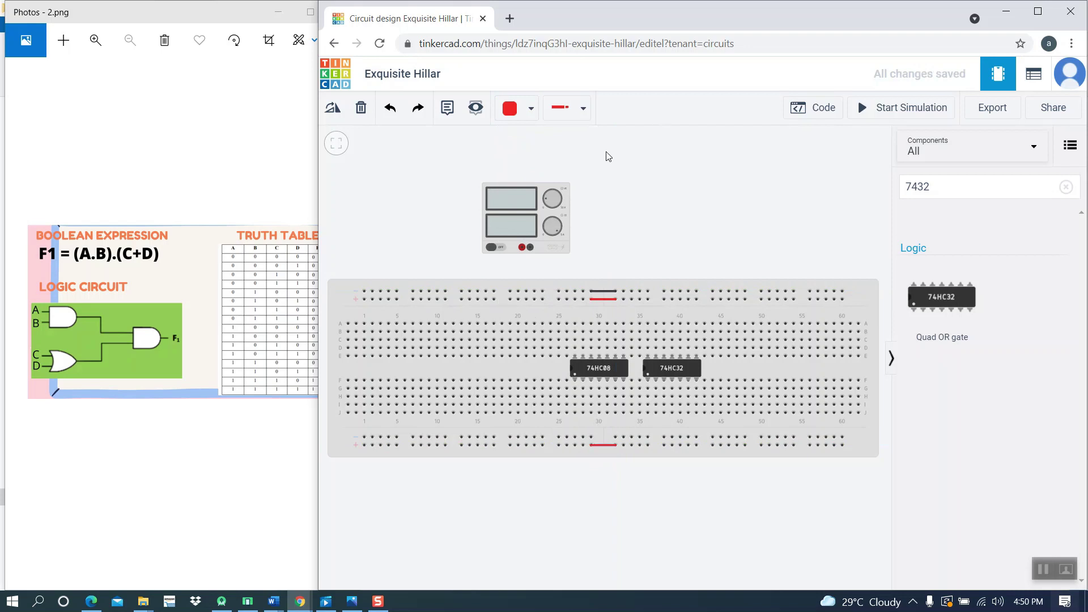
left_click(529, 109)
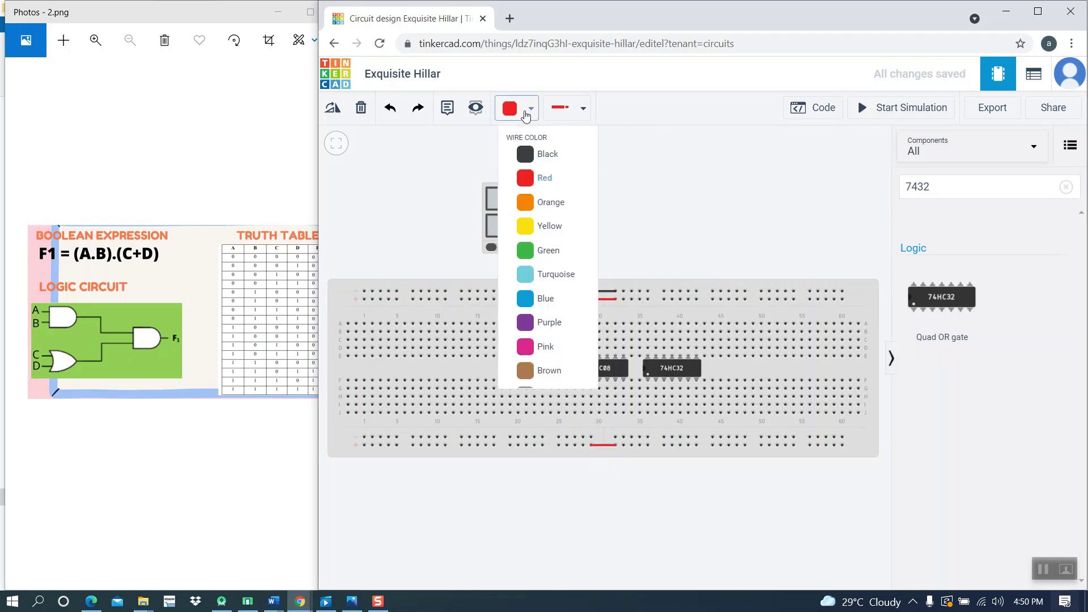
left_click(538, 165)
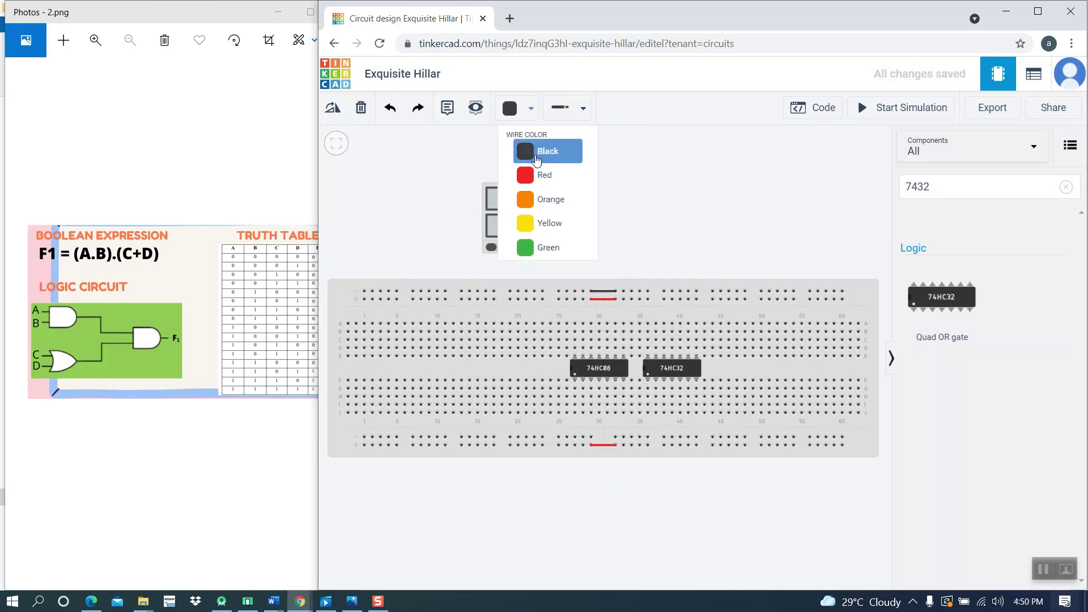
left_click(591, 439)
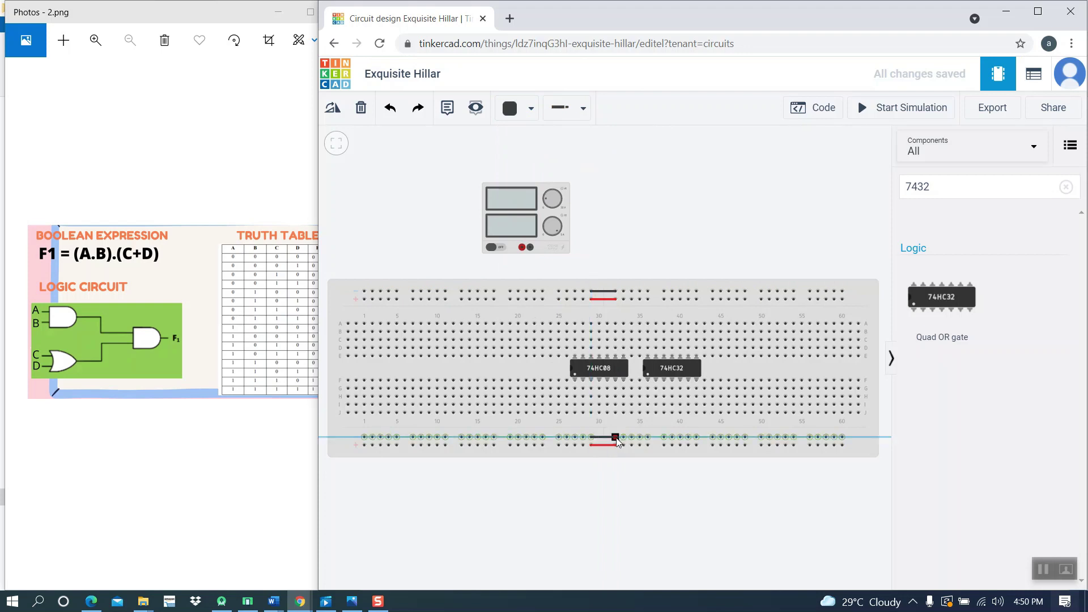
left_click(615, 437)
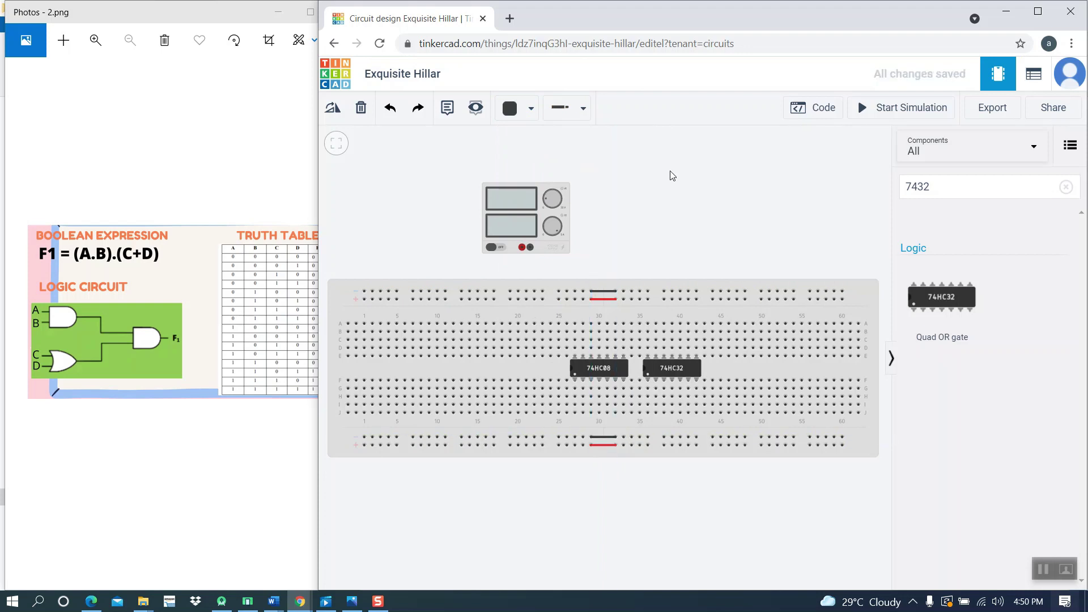
Search 'slide' and place four Slideswitch parts above the breadboard beside the power supply.
left_click(1043, 569)
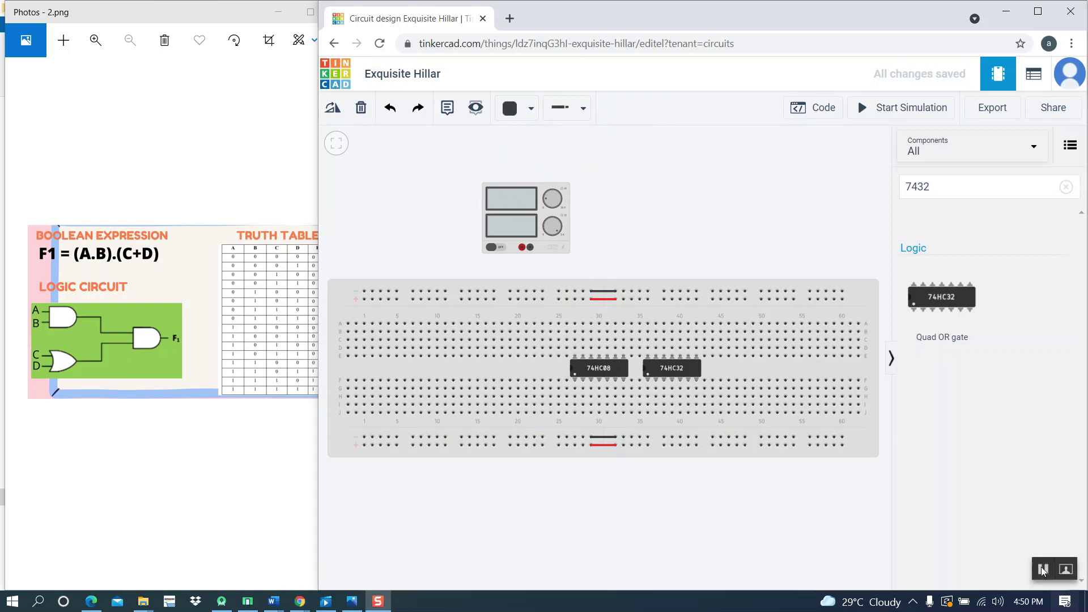
left_click(937, 191)
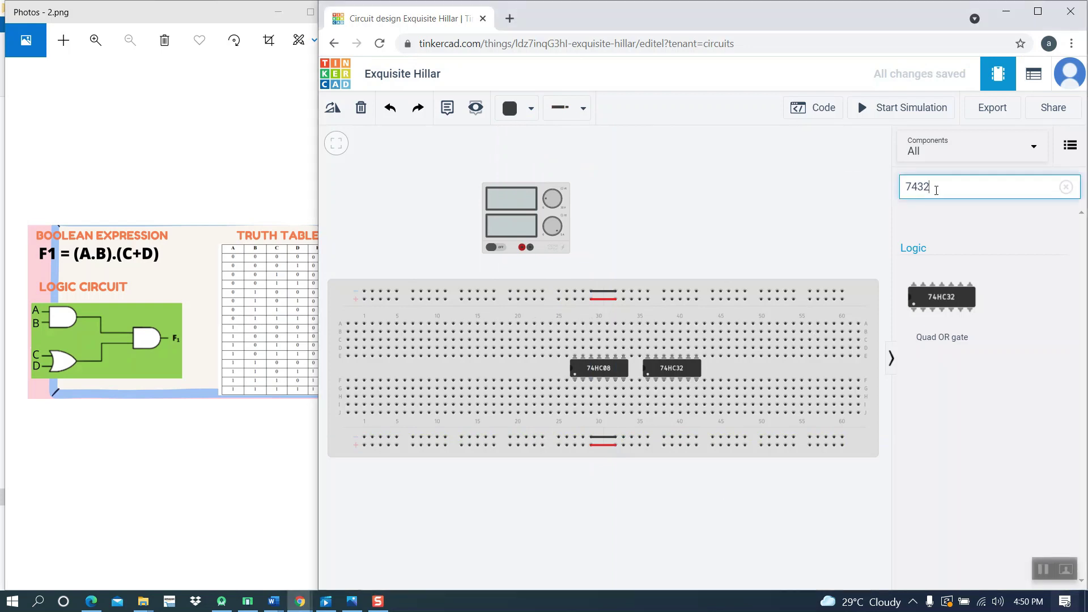
key("BackSpace")
key("BackSpace")
key("BackSpace")
key("BackSpace")
type("slide")
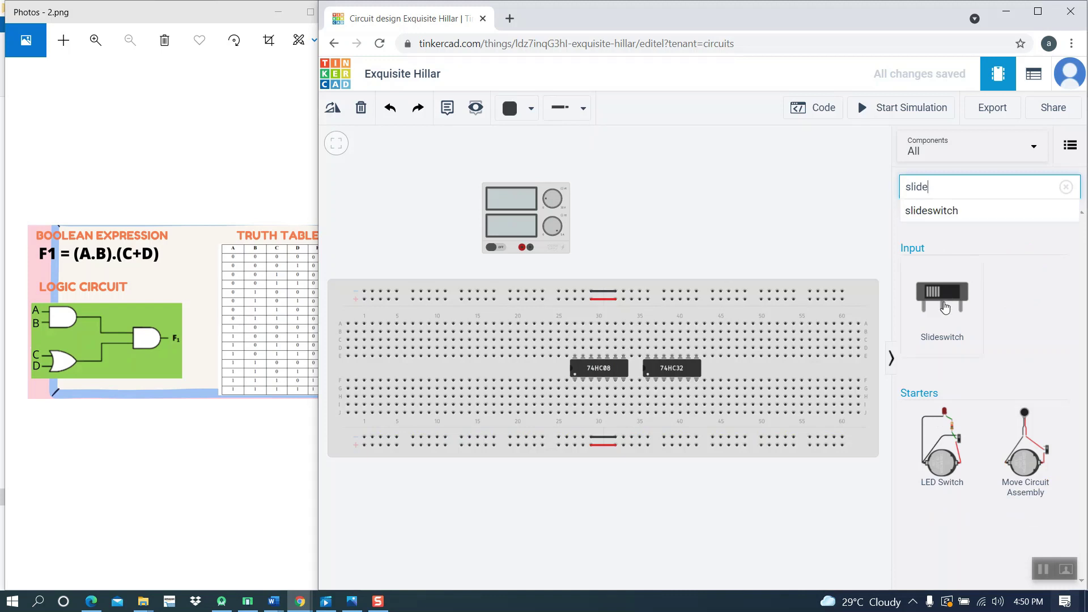
left_click_drag(944, 306, 700, 214)
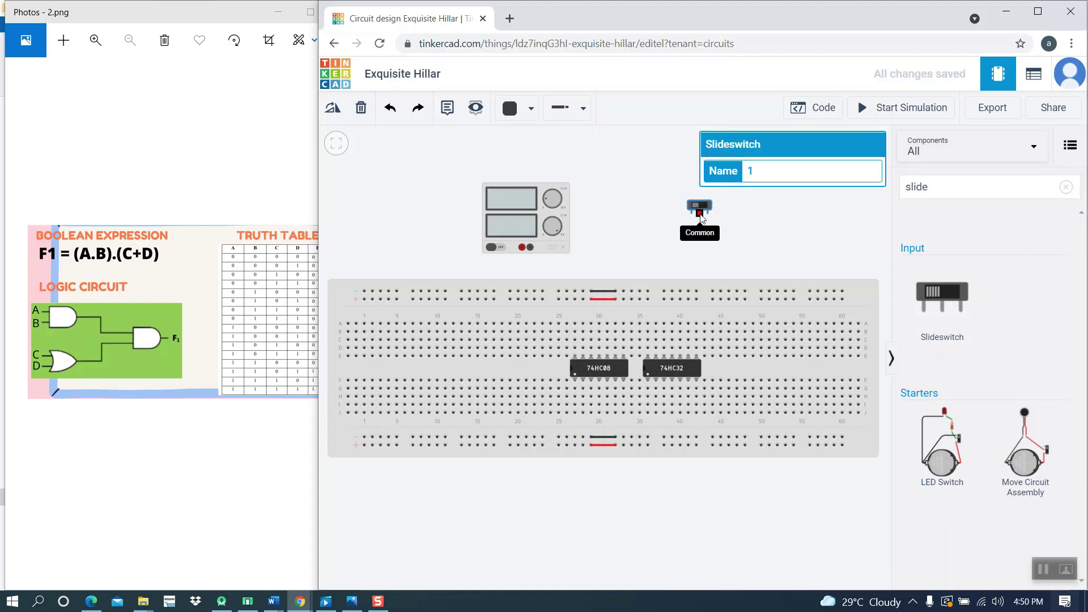
left_click_drag(942, 300, 755, 209)
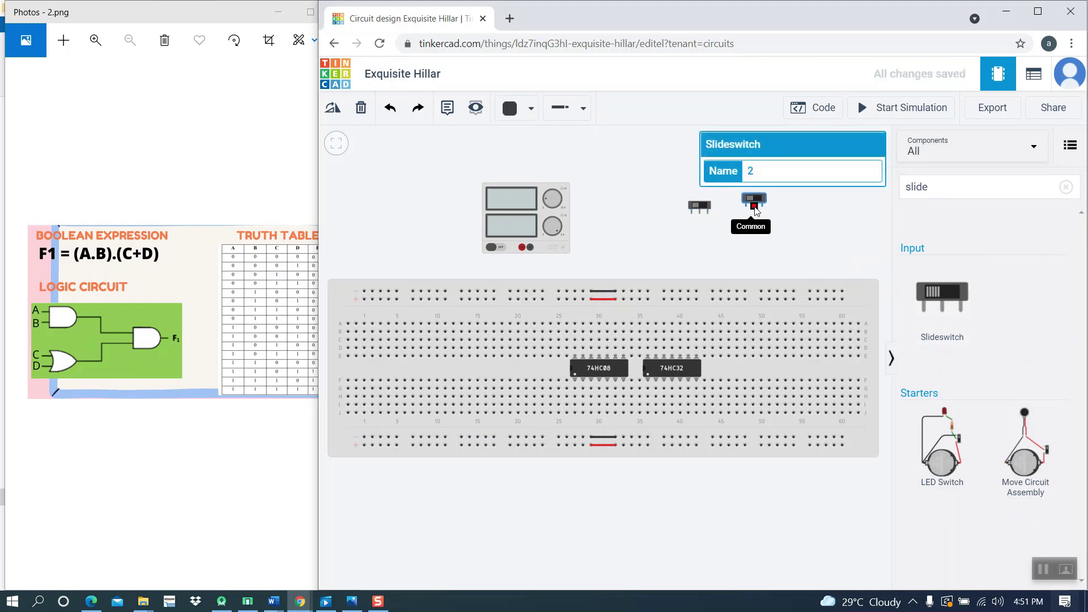
left_click_drag(936, 292, 741, 226)
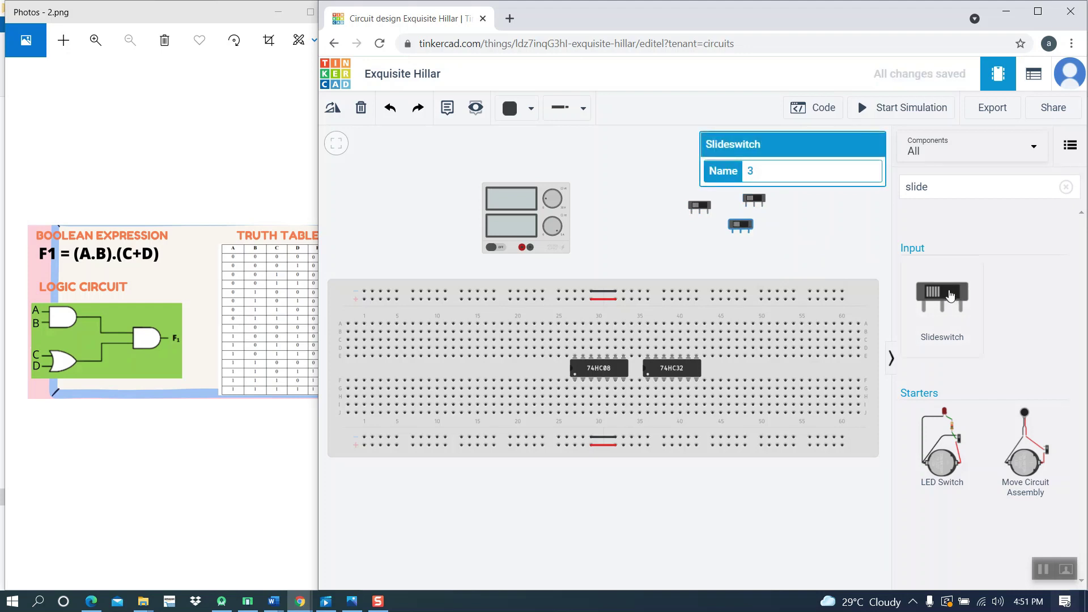
left_click_drag(951, 295, 796, 230)
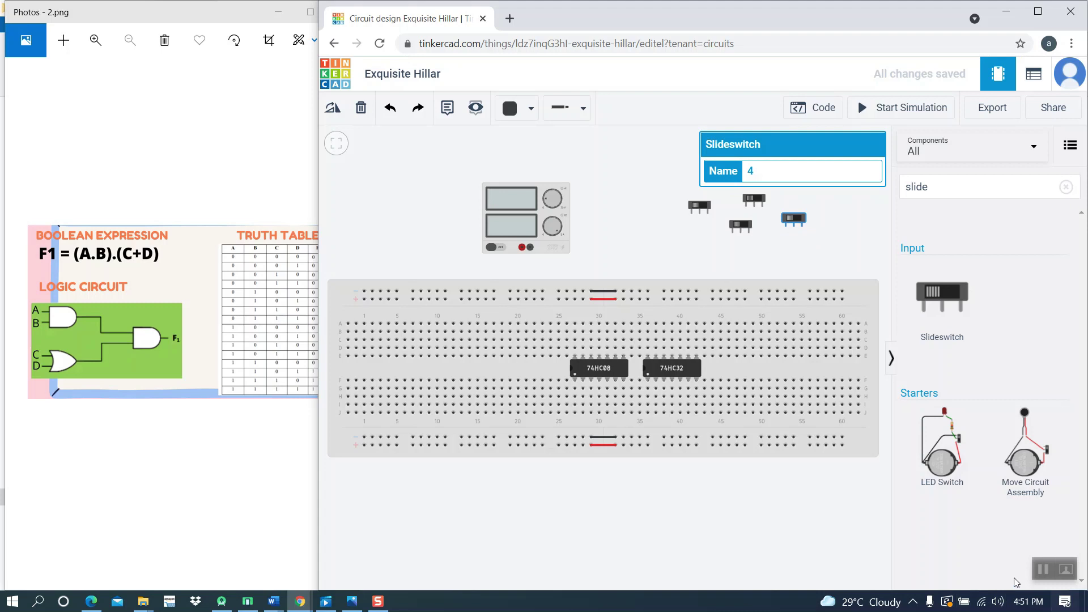
Place four resistors in a row below the breadboard.
left_click(1041, 570)
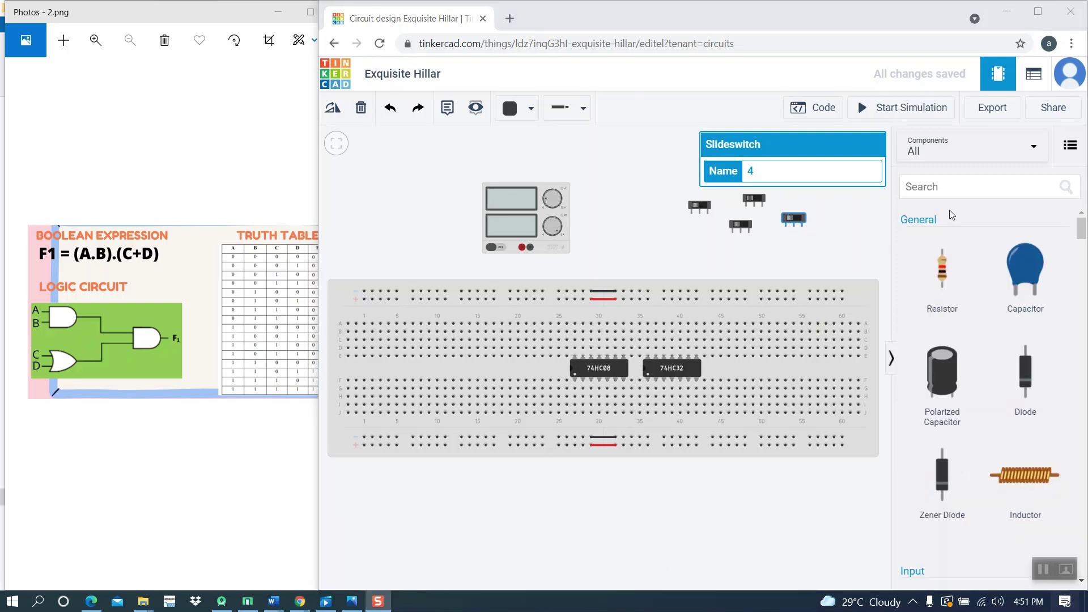
left_click(942, 266)
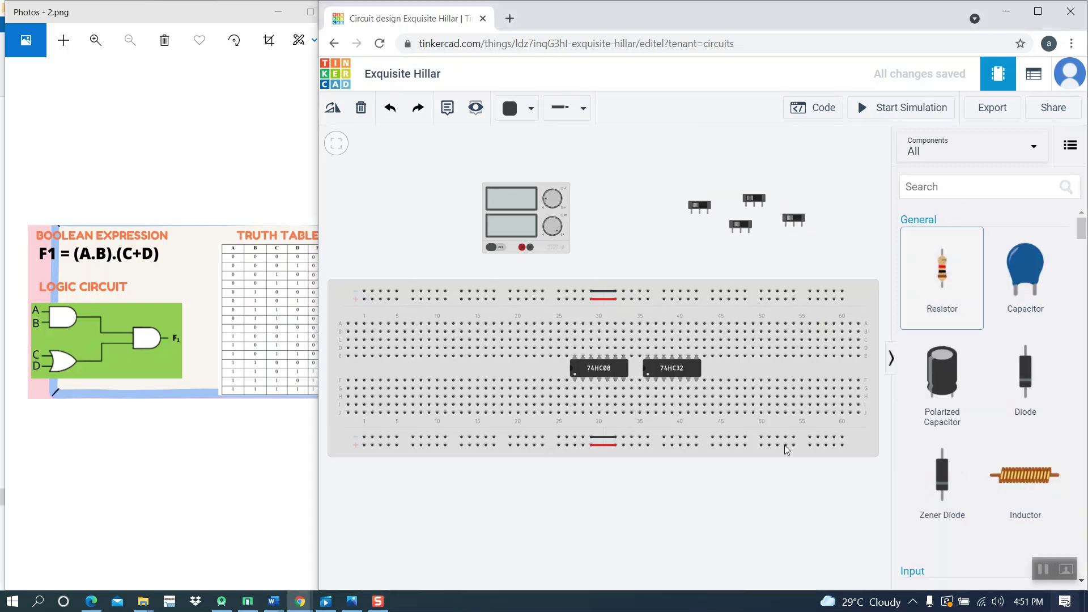
left_click(672, 488)
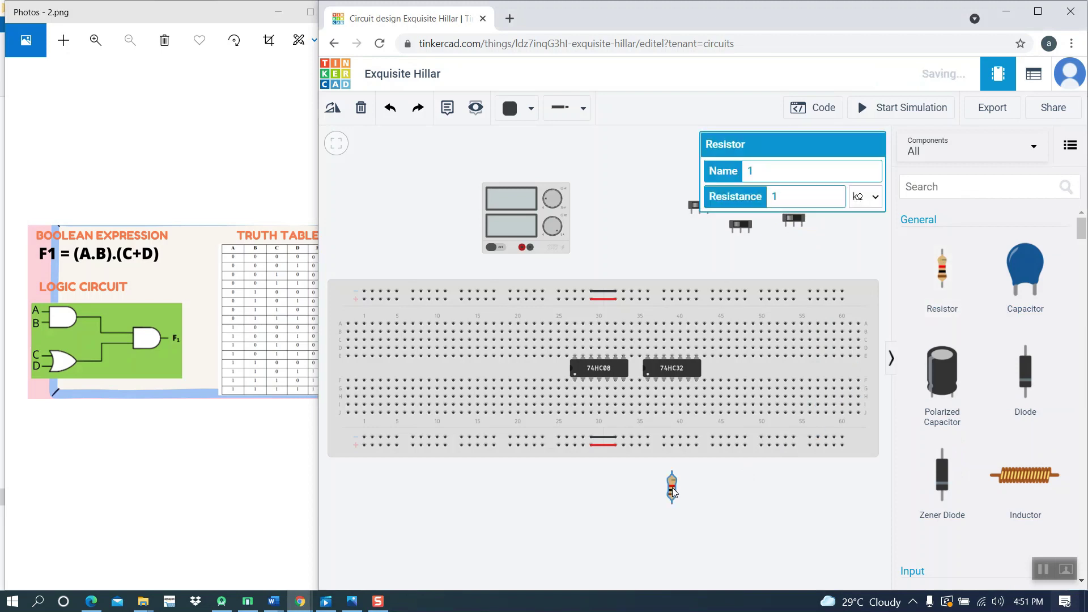
left_click(956, 267)
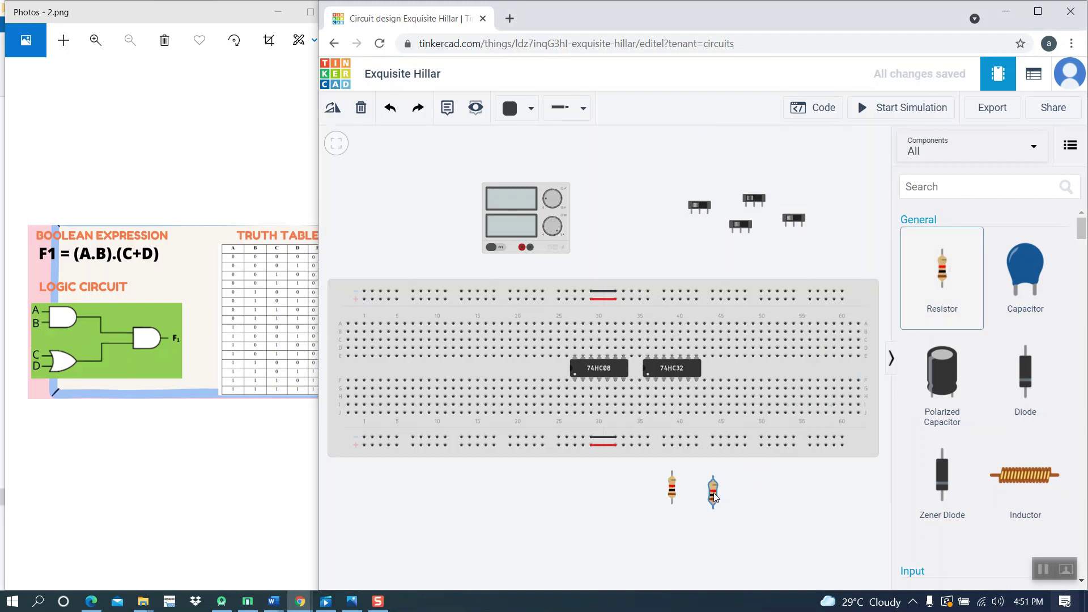
left_click(714, 497)
left_click(942, 273)
left_click(743, 493)
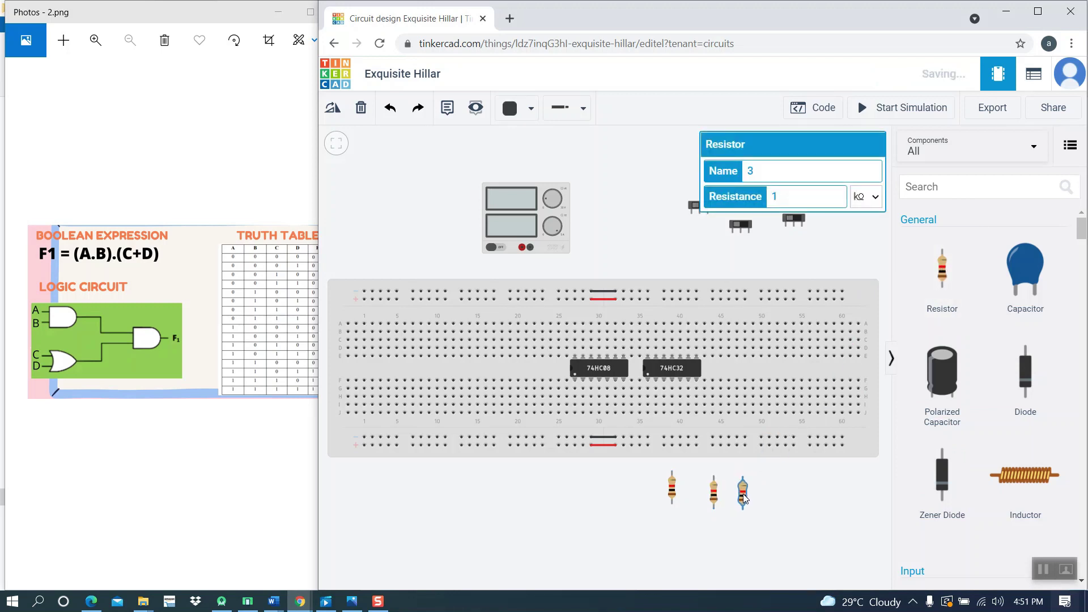
left_click(943, 279)
left_click(778, 505)
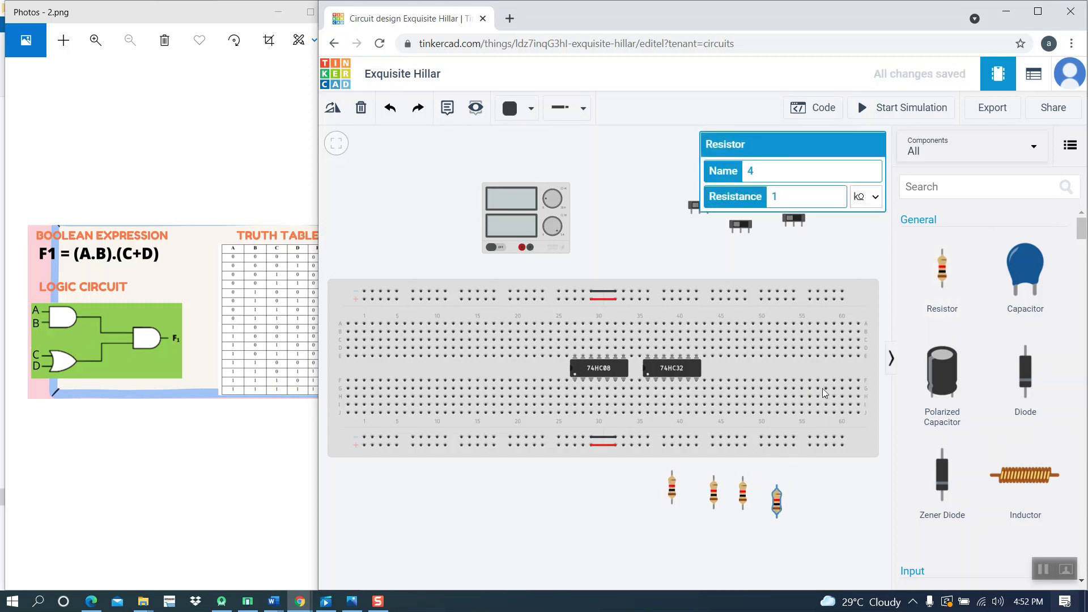
Set resistors 1 and 2 each to 330 Ω.
left_click(672, 489)
key("BackSpace")
type("330")
left_click(854, 201)
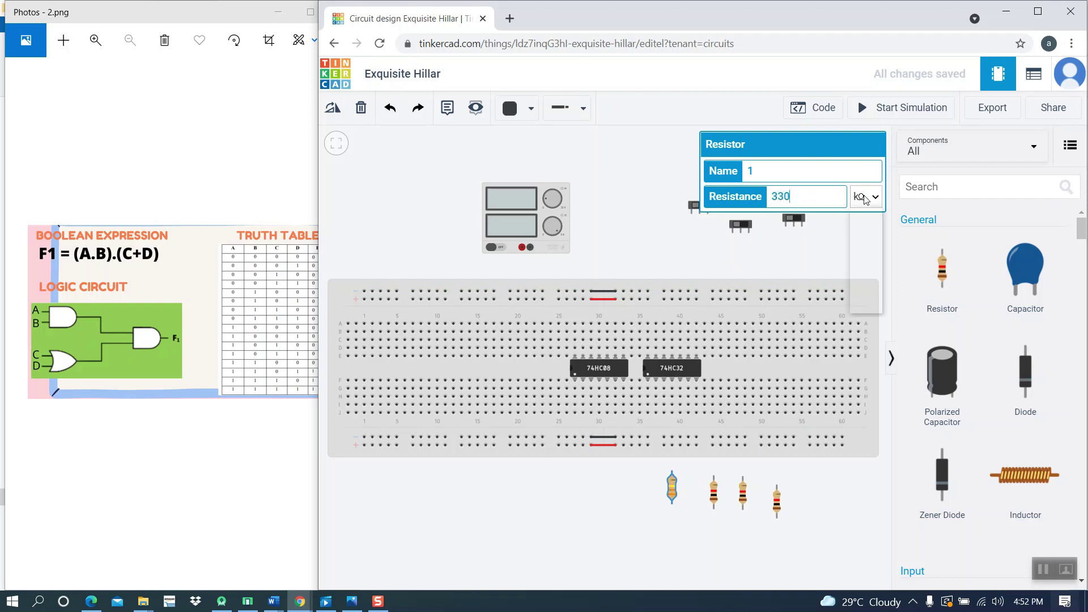
left_click(859, 267)
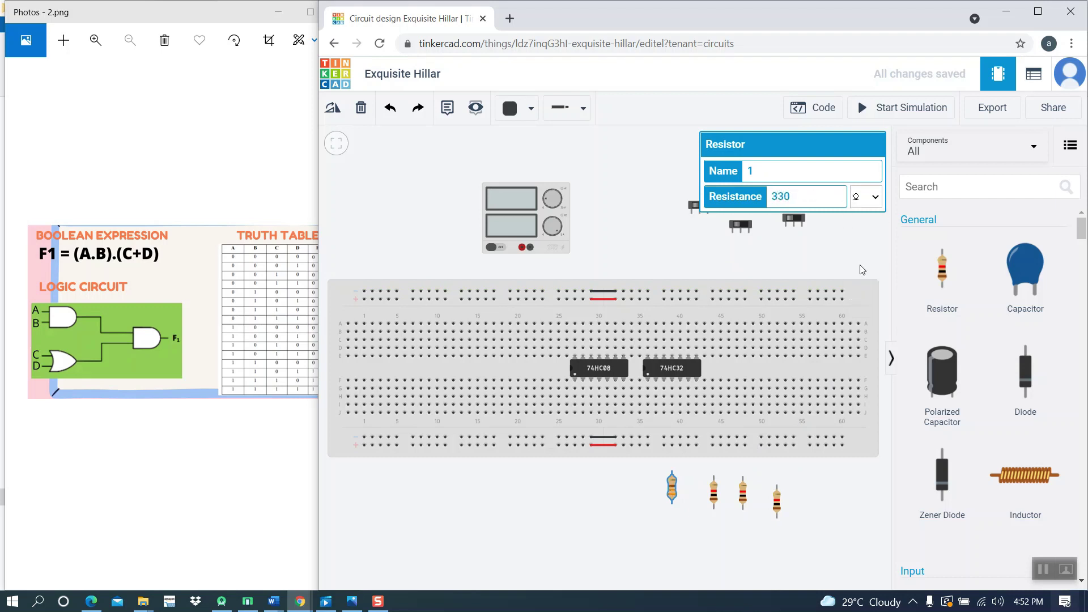
left_click(714, 494)
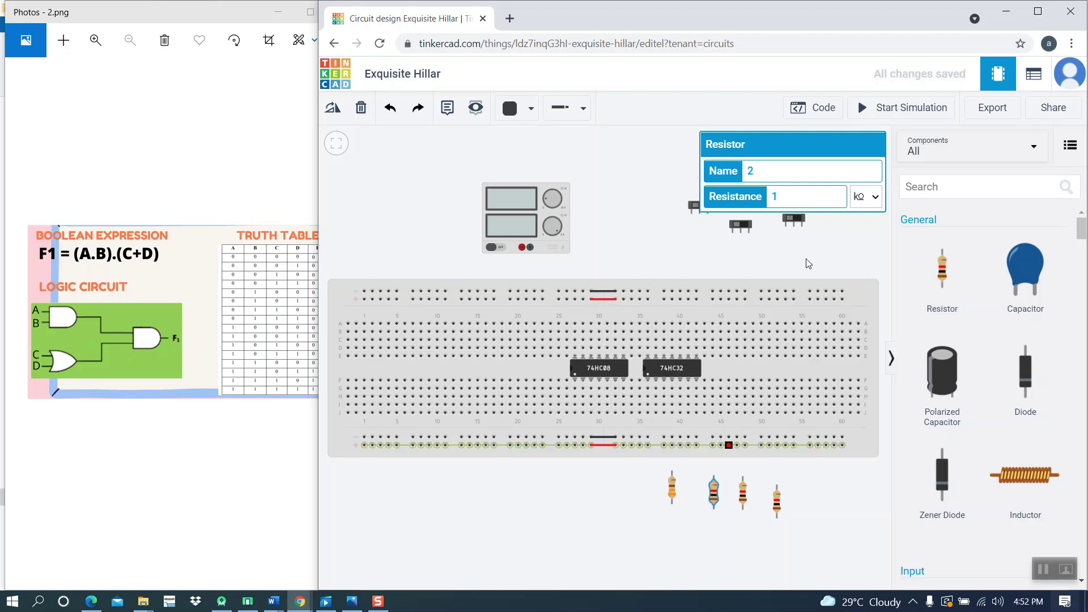
key("BackSpace")
type("330")
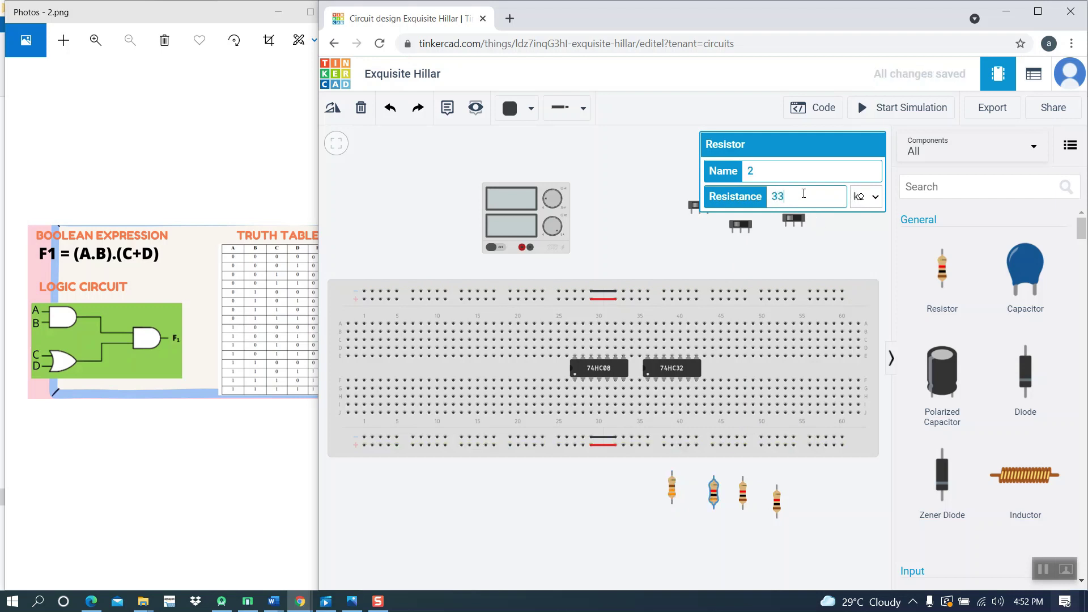
left_click(872, 202)
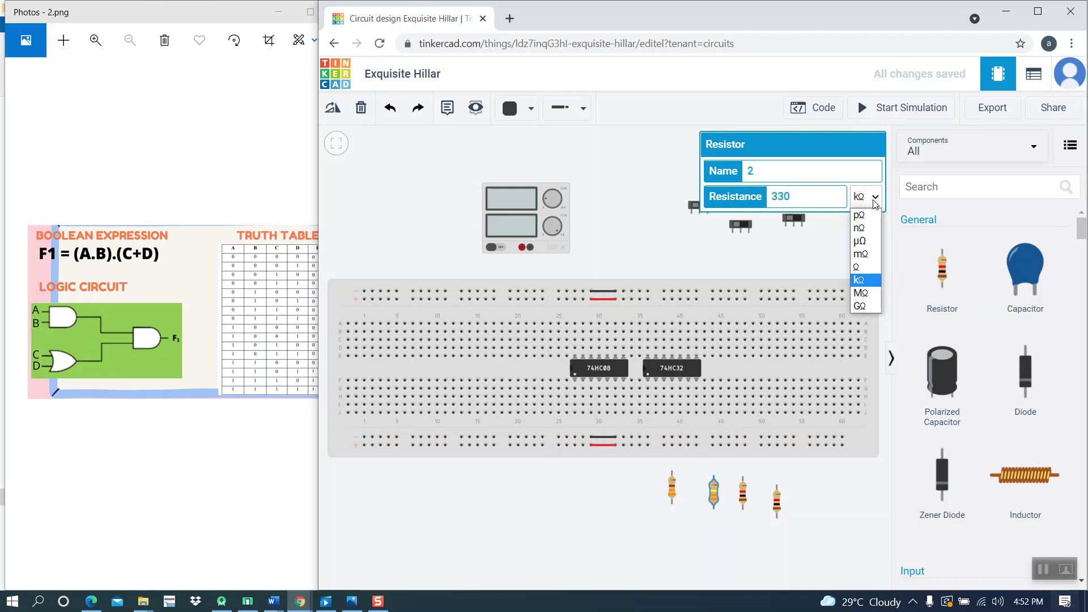
left_click(855, 270)
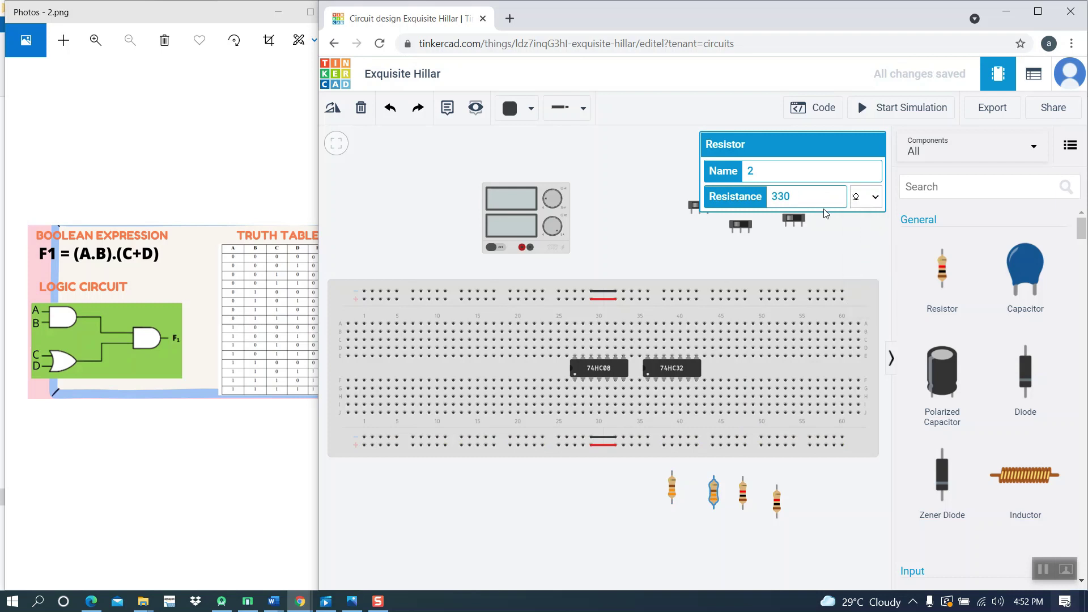
left_click(811, 193)
Search 'led' and place four red LEDs between the power supply and the slide switches.
left_click(1047, 572)
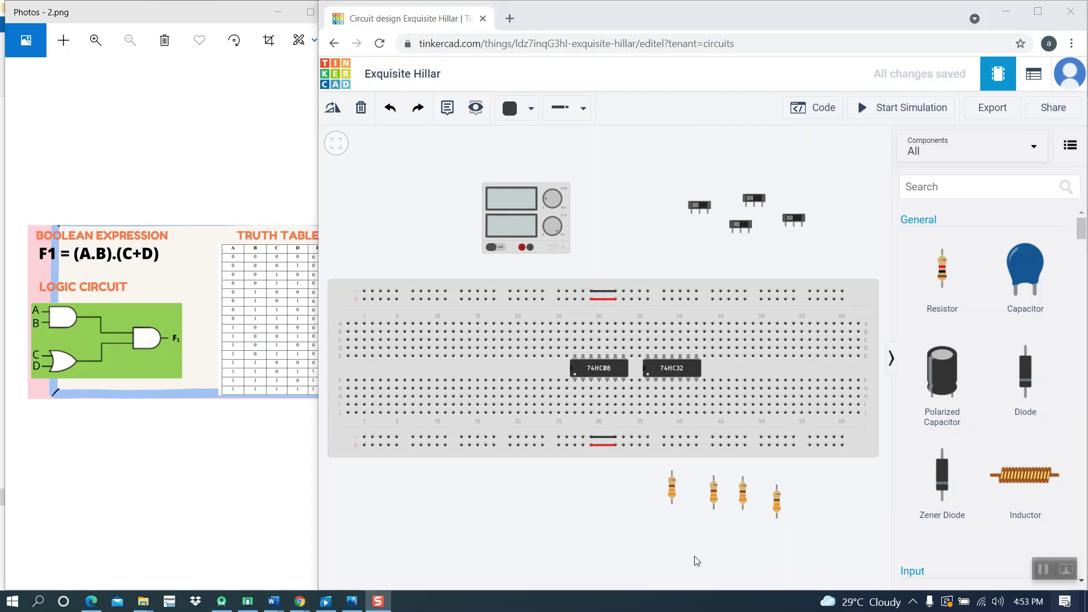
left_click(962, 191)
type("le")
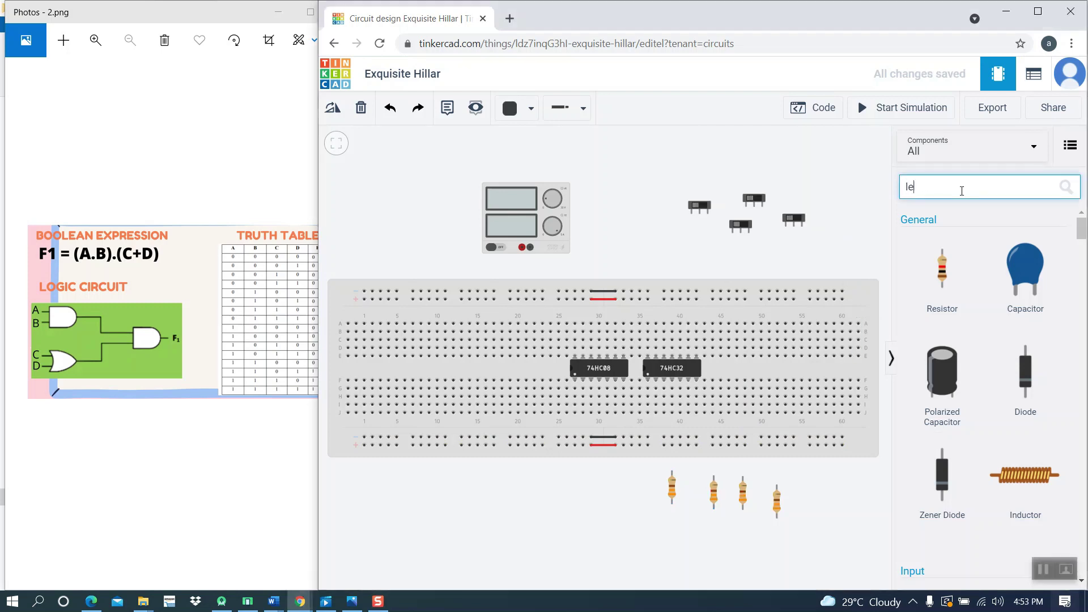
type("d")
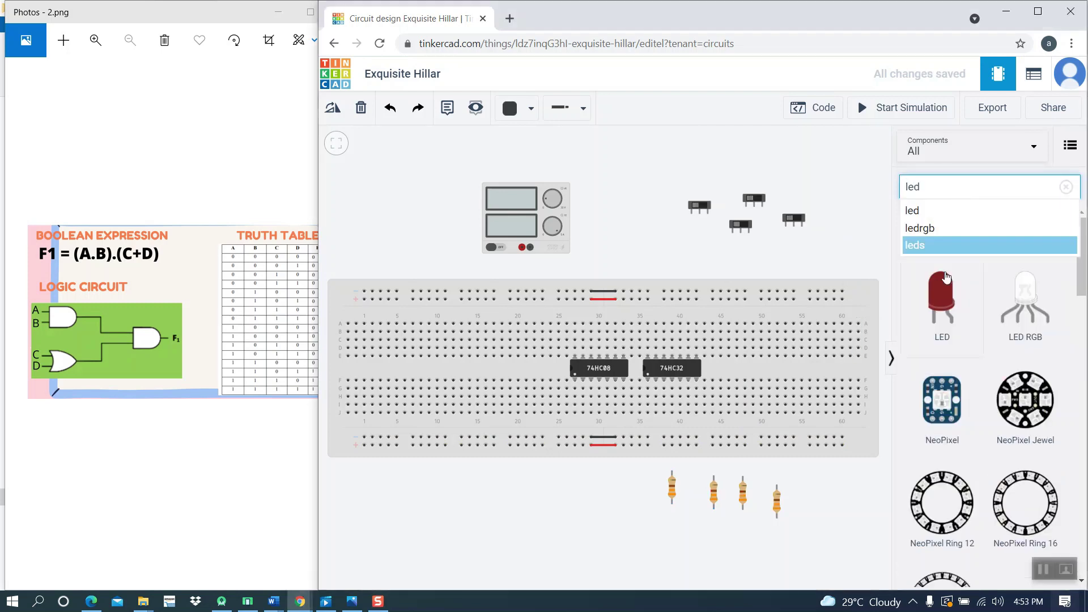
left_click_drag(941, 293, 610, 204)
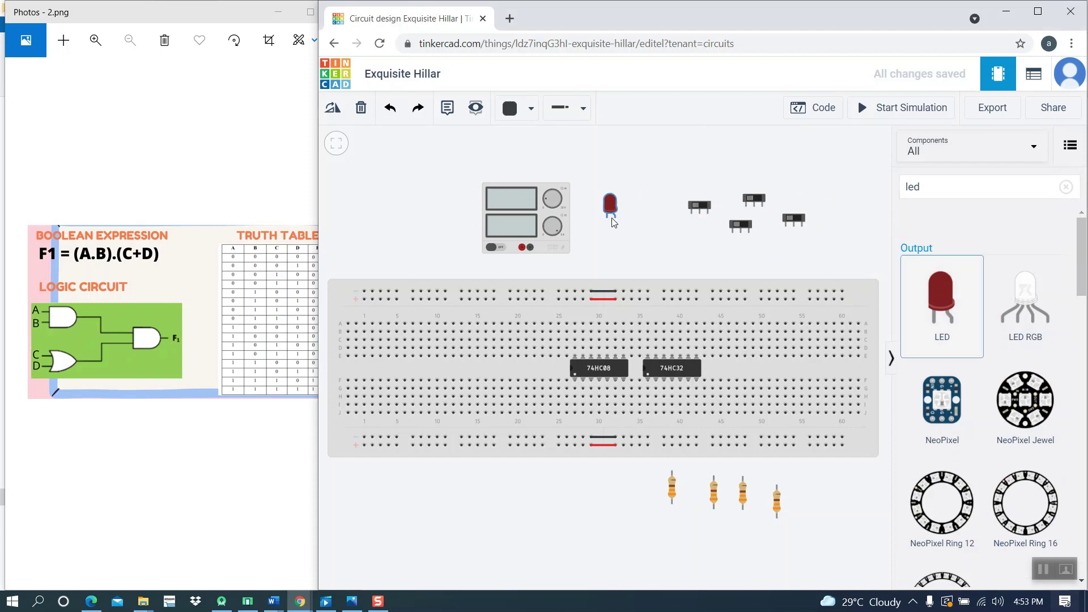
left_click_drag(942, 295, 639, 232)
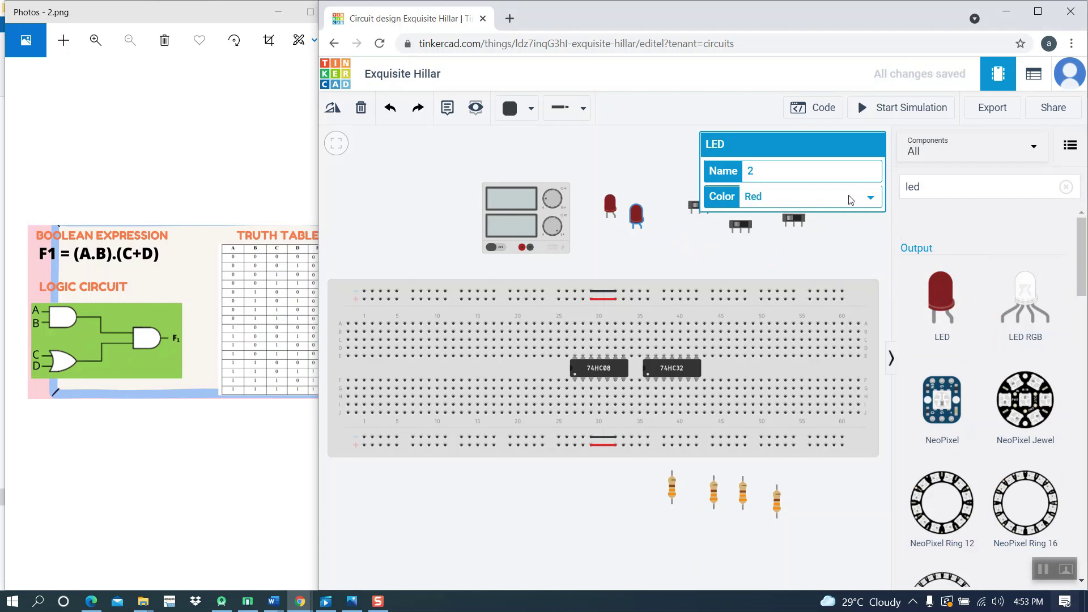
left_click(850, 199)
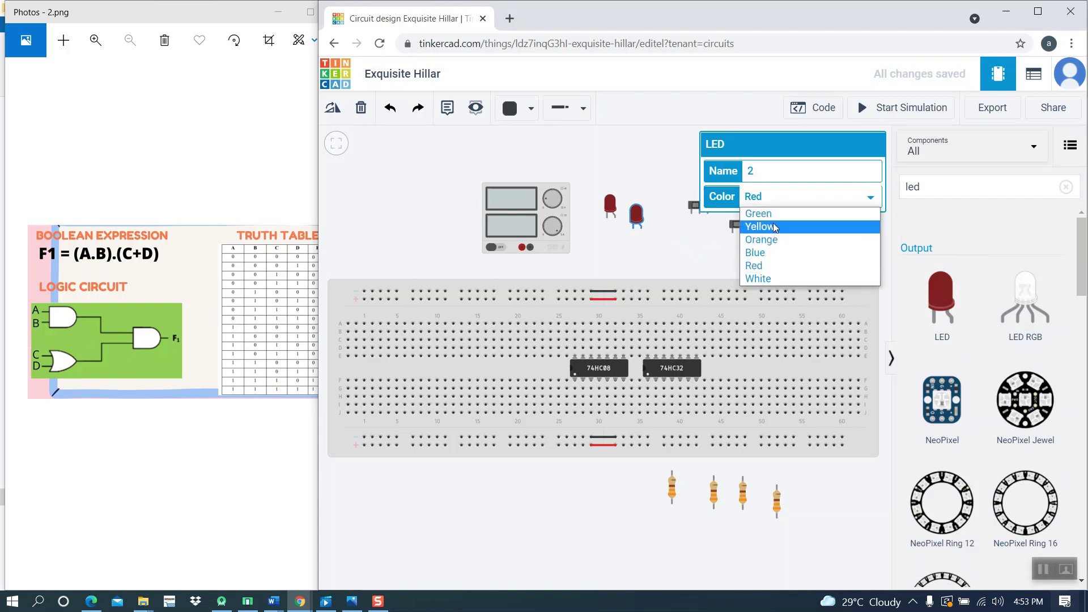
left_click(675, 250)
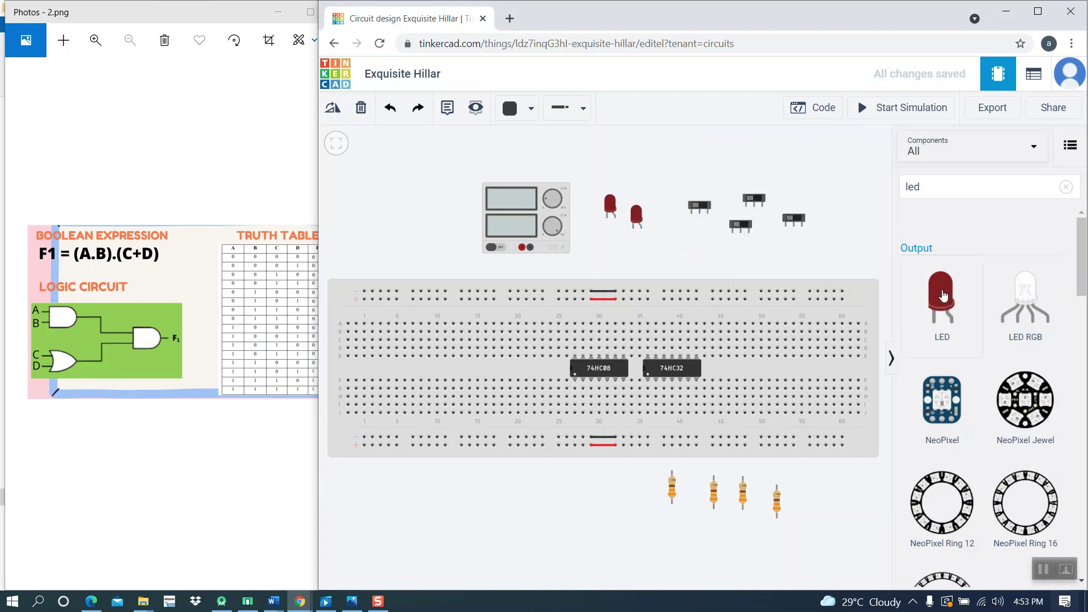
left_click_drag(941, 298, 619, 259)
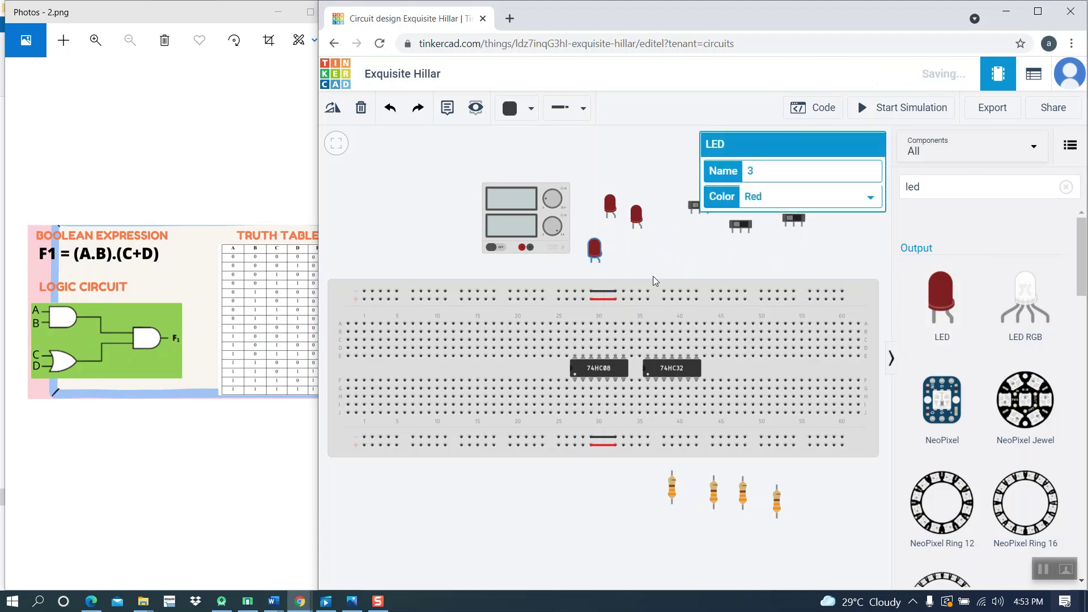
left_click_drag(942, 300, 646, 255)
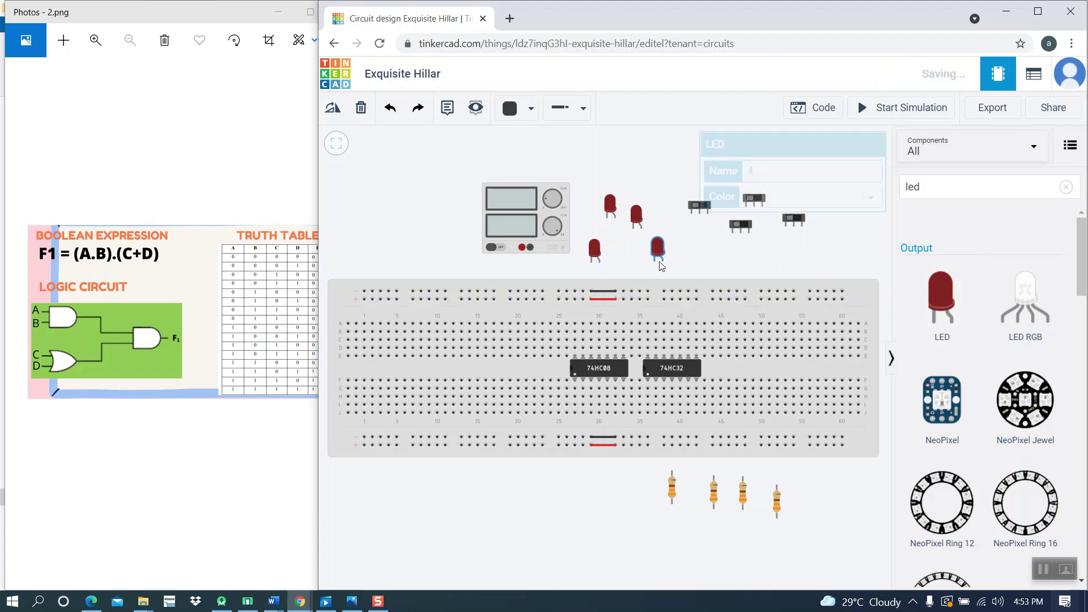
left_click(1037, 570)
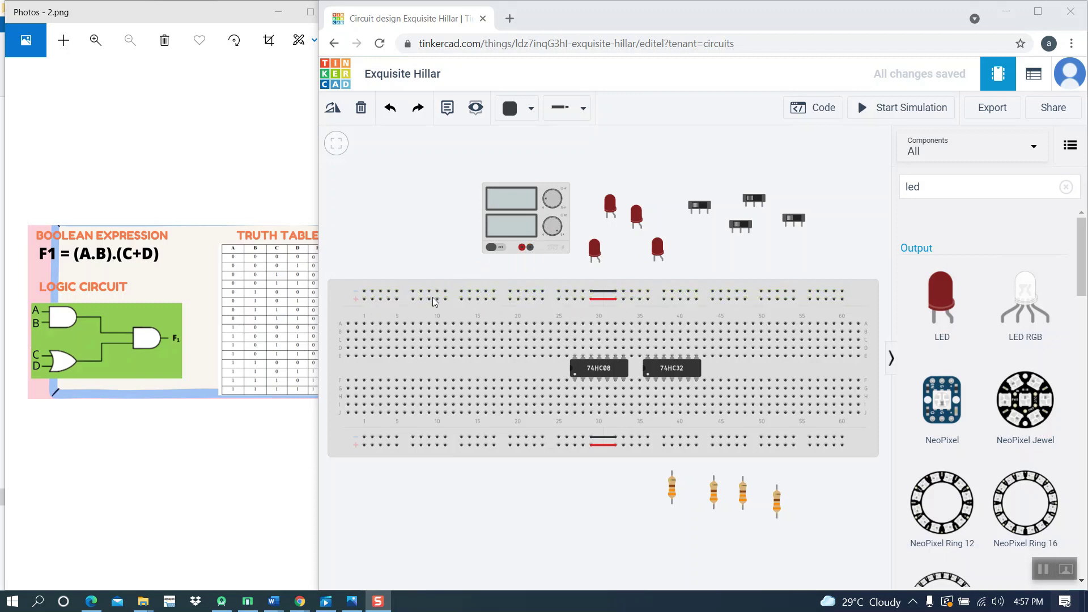
Wire the supply's negative terminal to the top rail in black, and its positive terminal in red.
left_click(530, 247)
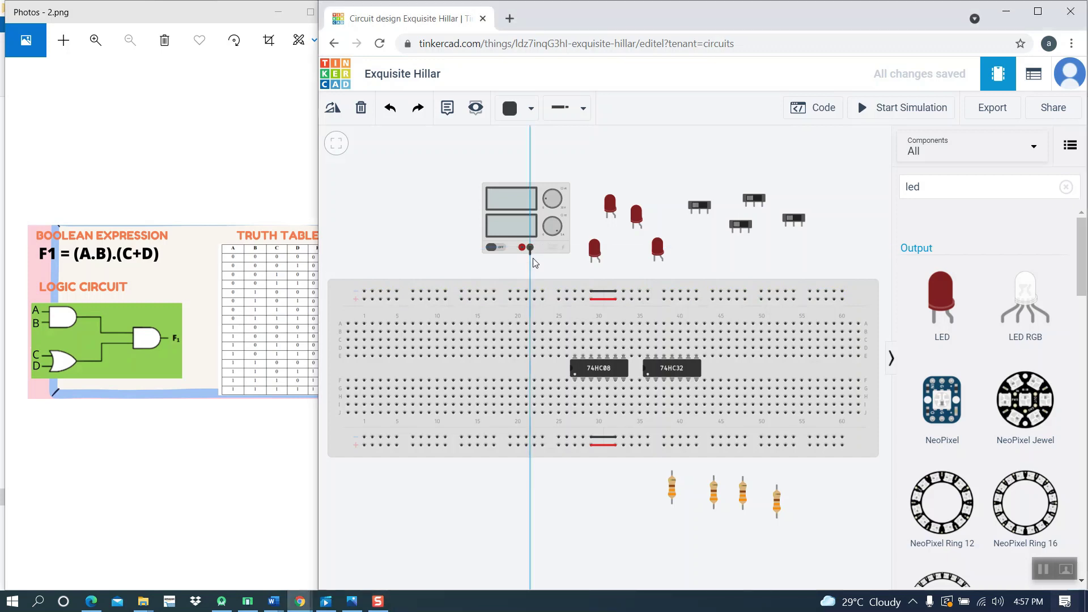
left_click(533, 293)
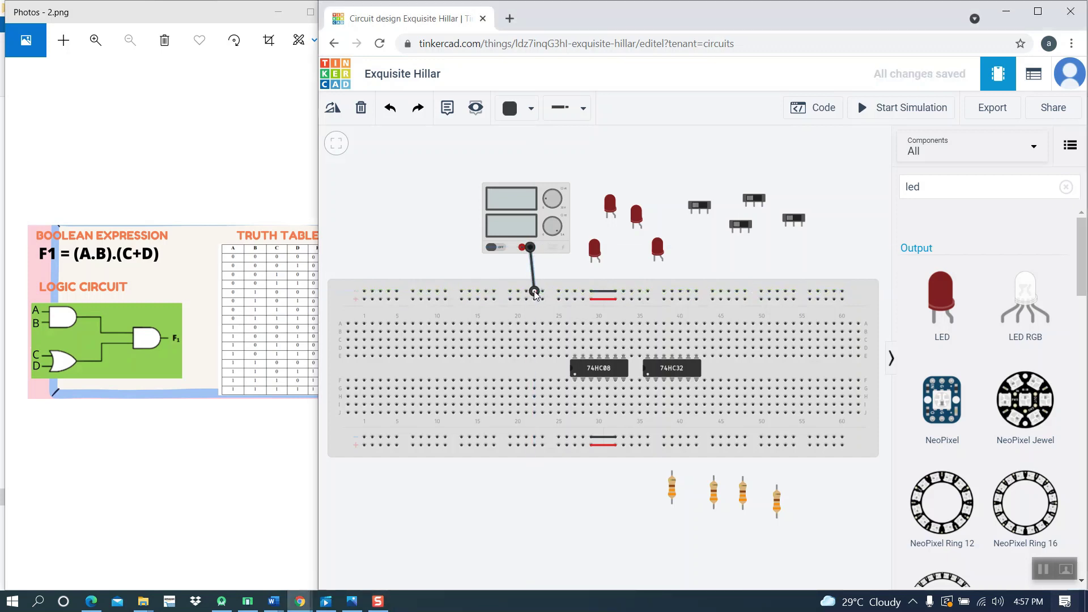
left_click(527, 109)
left_click(527, 178)
left_click(522, 248)
left_click(519, 299)
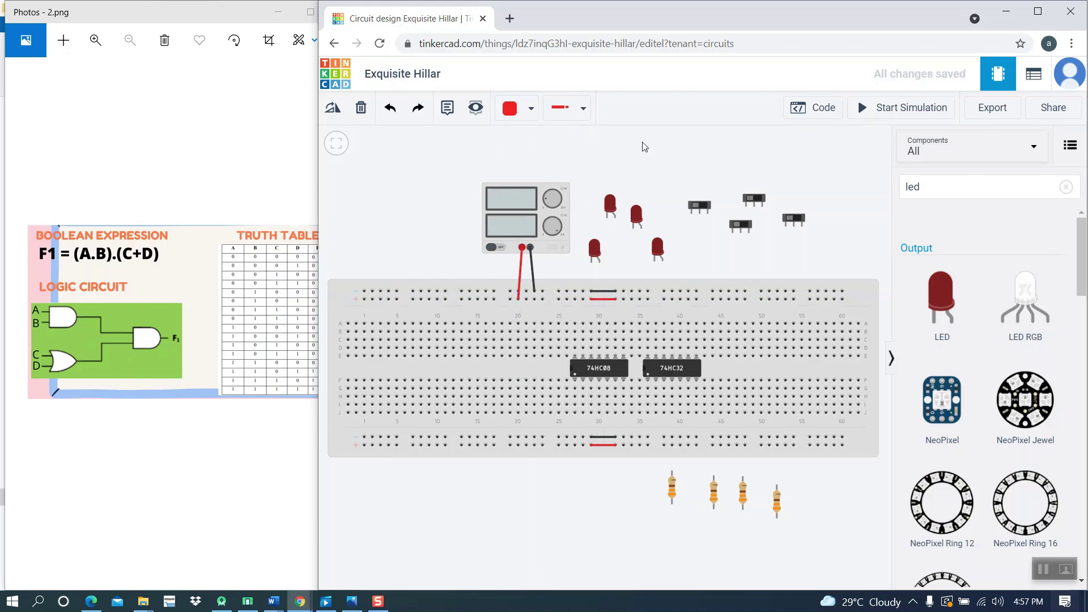
left_click(1041, 569)
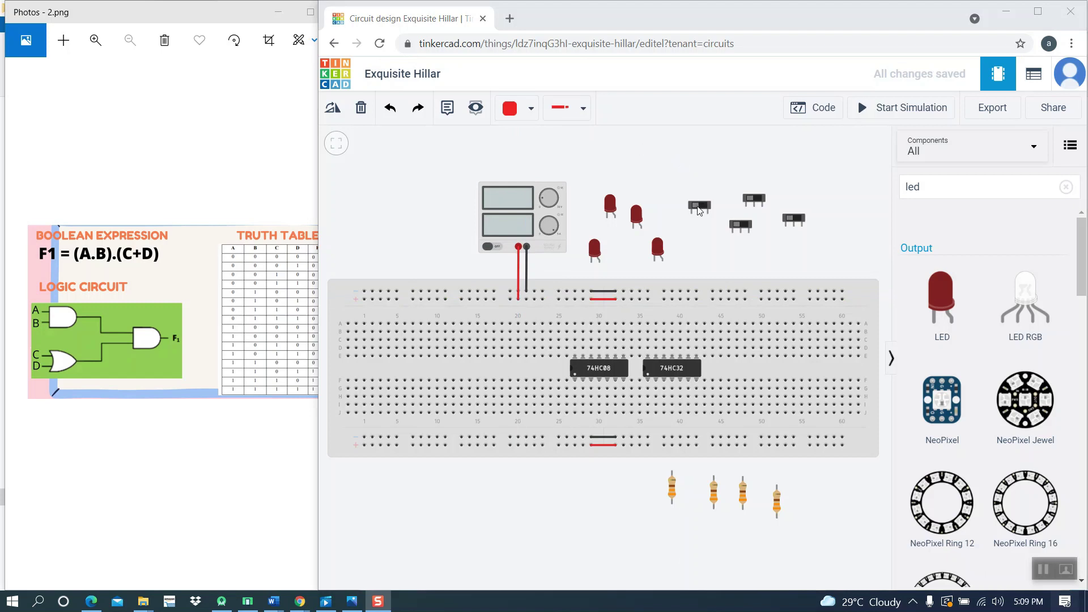
Line up the four slide switches at the breadboard's left end, near columns 1–15.
left_click_drag(700, 206, 317, 371)
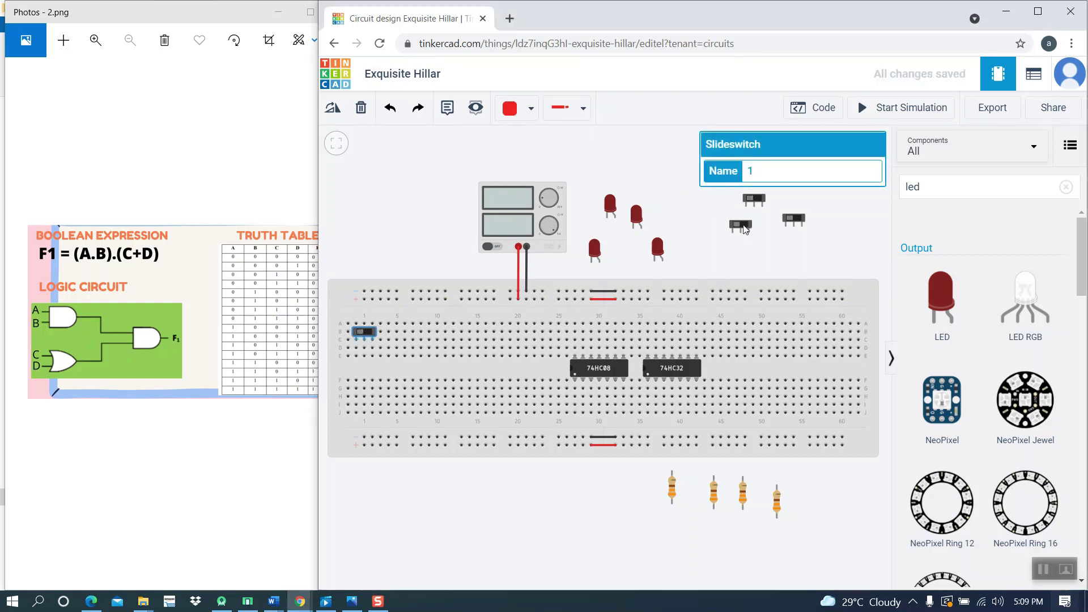
left_click_drag(738, 227, 525, 299)
left_click(759, 202)
left_click_drag(759, 202, 442, 316)
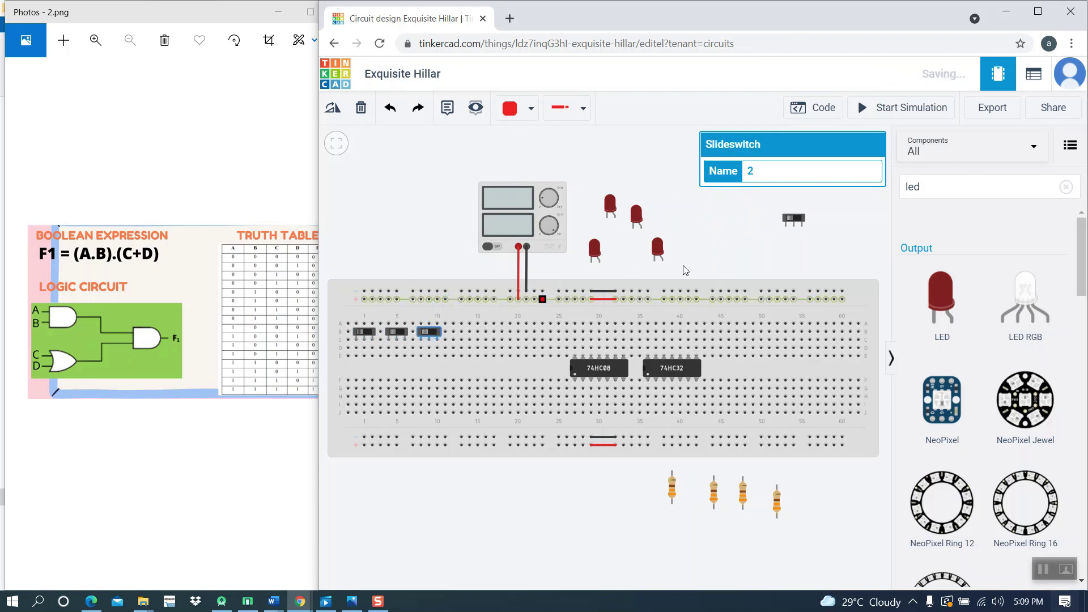
left_click_drag(797, 224, 479, 338)
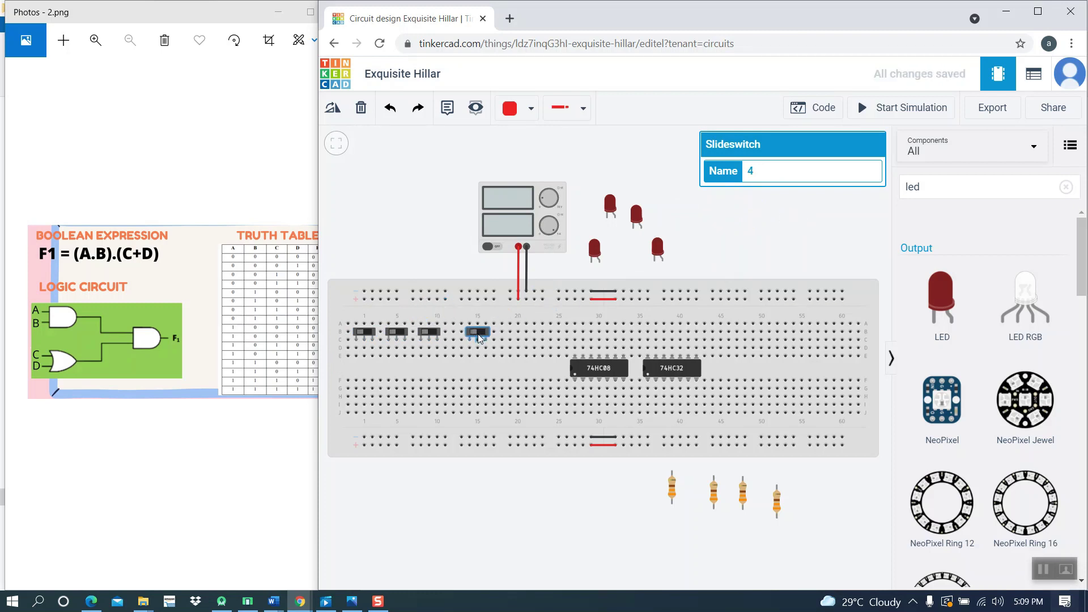
Seat the four loose 330 Ω resistors on the breadboard, one under each slide switch.
left_click(672, 488)
left_click_drag(674, 491, 406, 451)
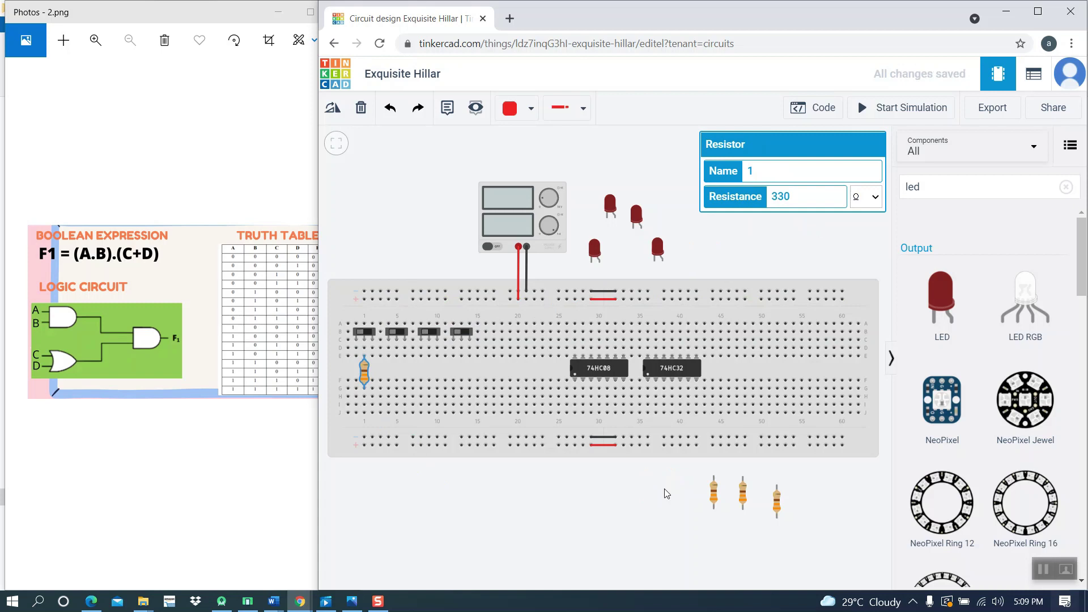
left_click(715, 490)
left_click_drag(715, 491, 397, 367)
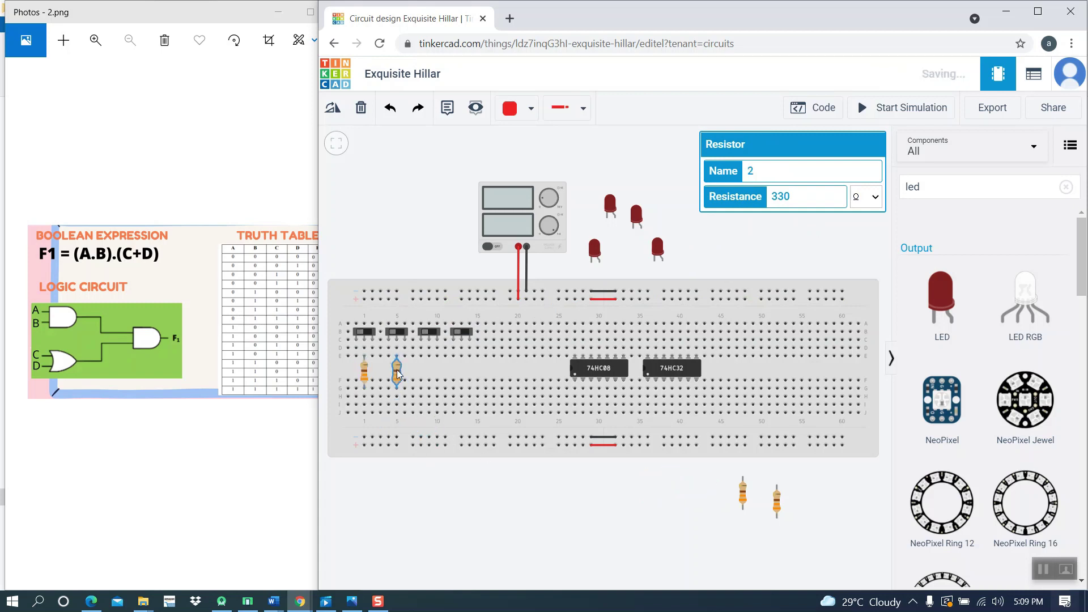
left_click(743, 495)
left_click_drag(744, 496, 430, 381)
left_click(778, 501)
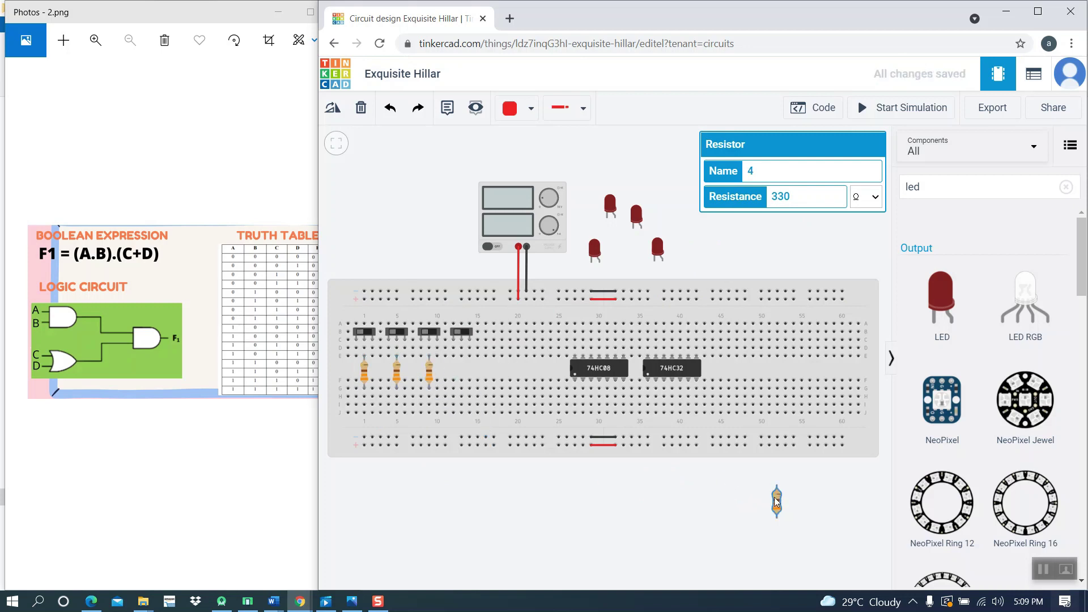
left_click_drag(777, 501, 426, 373)
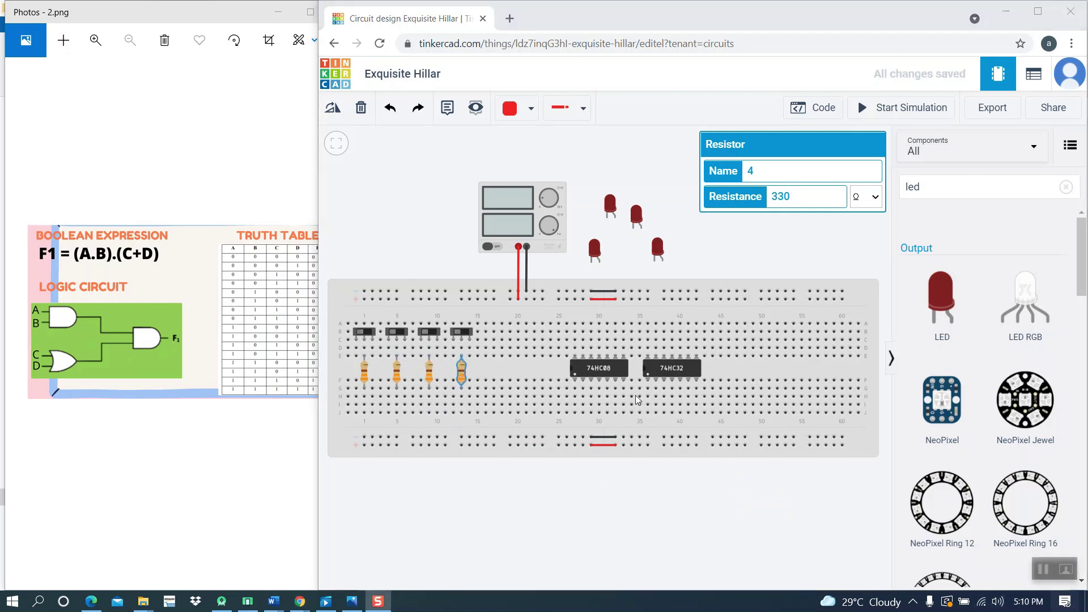
Seat the four red LEDs on the breadboard, one beneath each resistor.
left_click(596, 250)
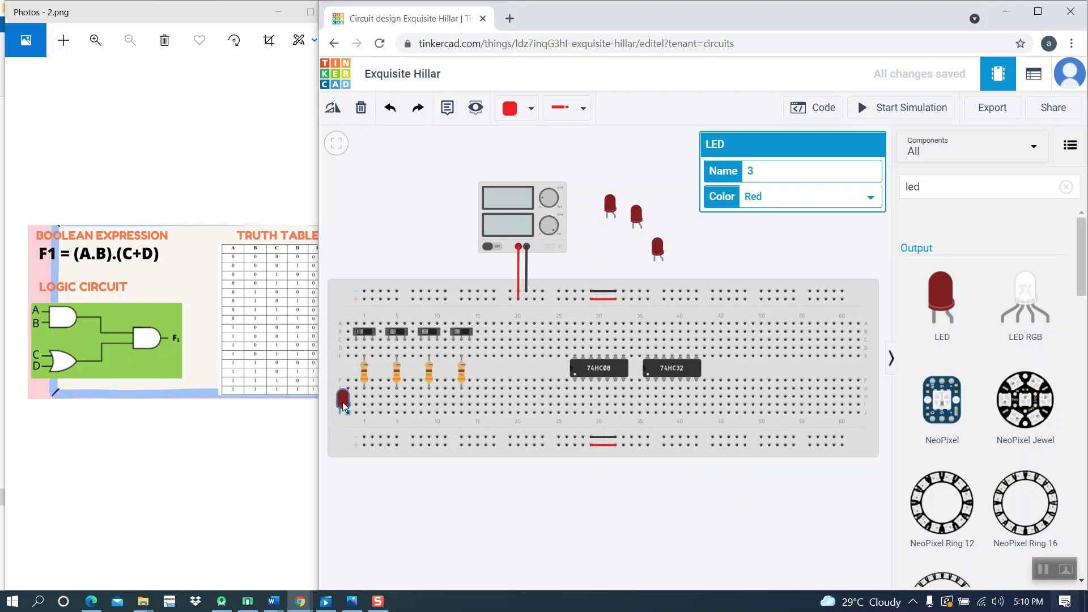
left_click_drag(344, 406, 359, 397)
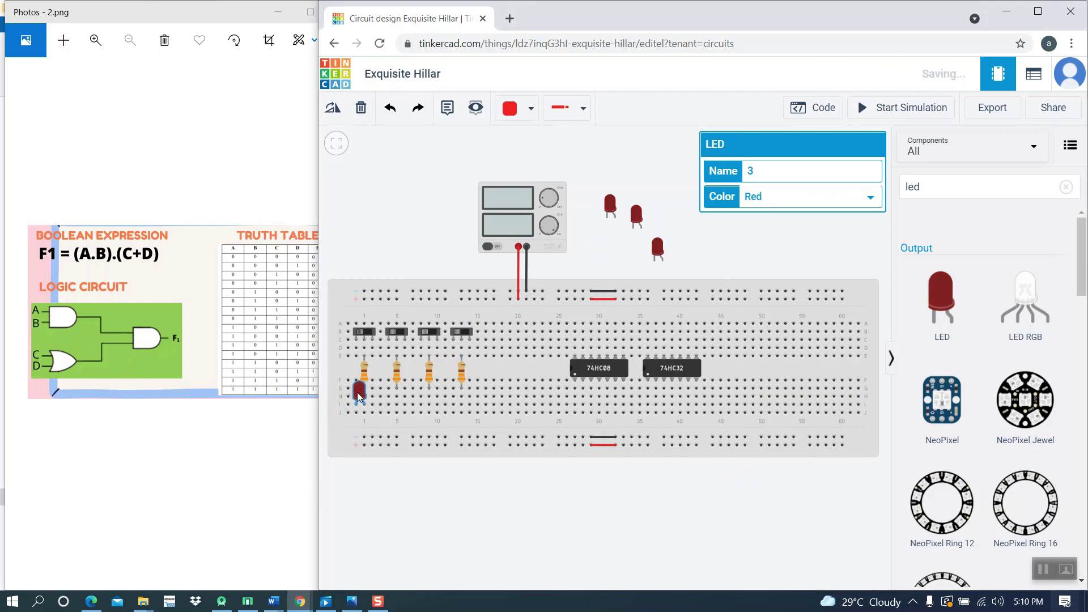
left_click_drag(609, 207, 390, 389)
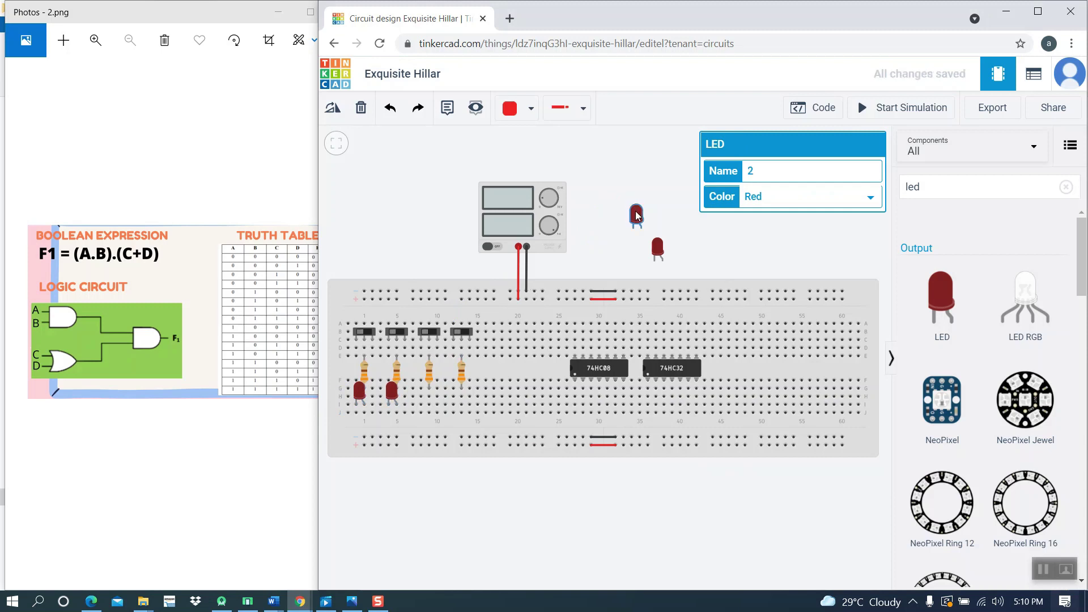
left_click_drag(632, 220, 424, 391)
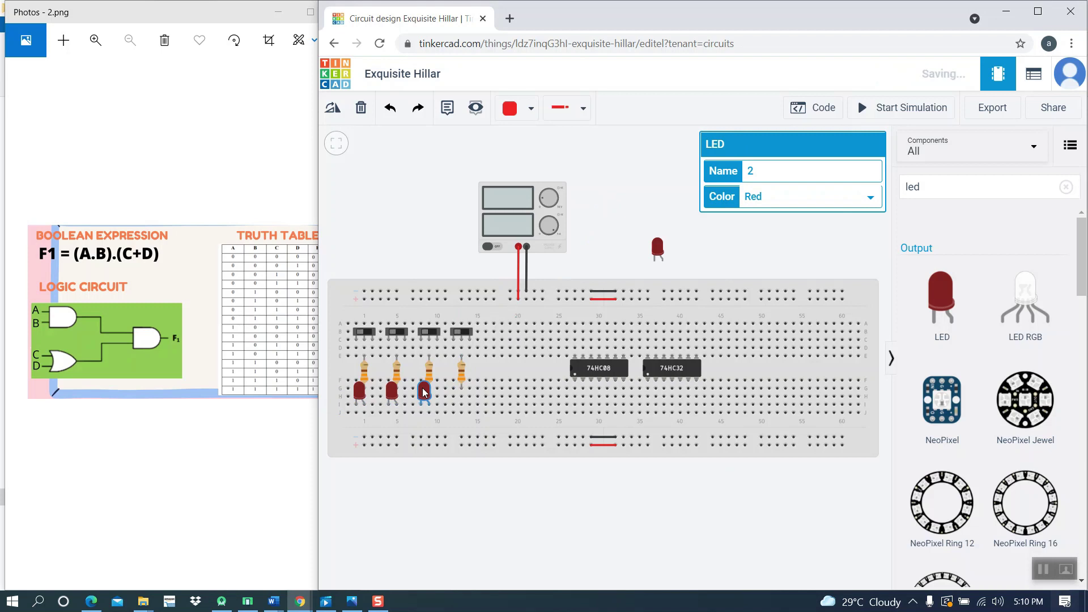
left_click_drag(658, 249, 461, 394)
Ground each of the four LEDs to the bottom rail with black wires.
left_click(513, 108)
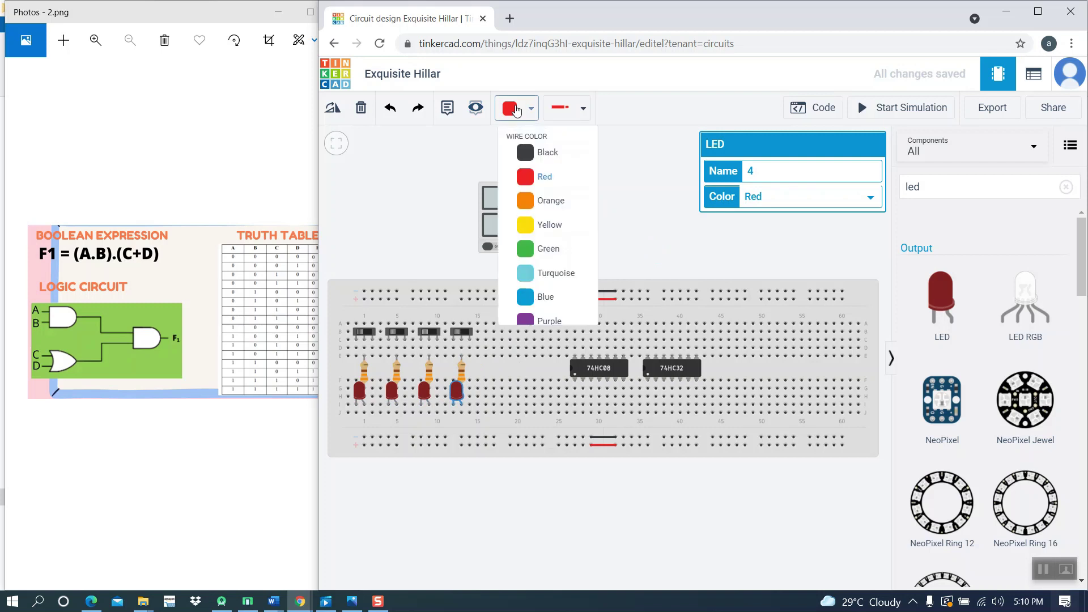
left_click(535, 154)
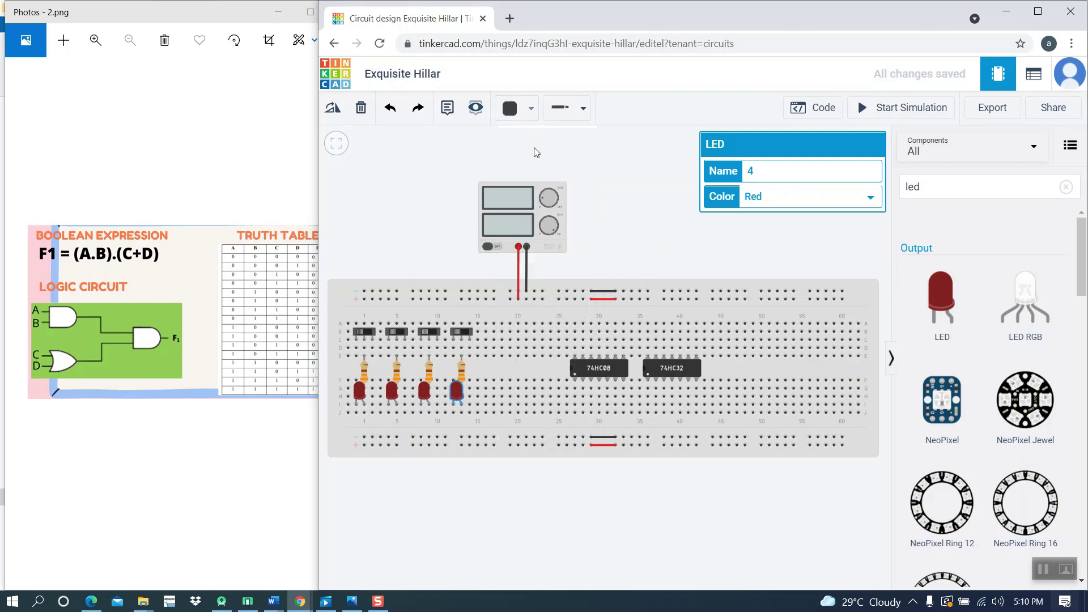
left_click(357, 414)
left_click(364, 437)
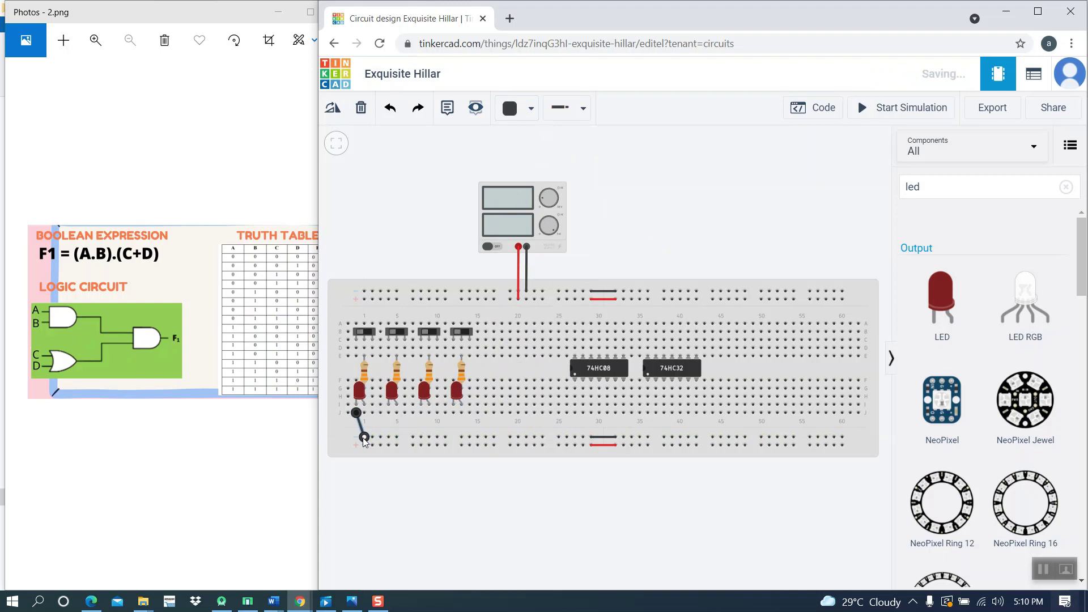
left_click(389, 413)
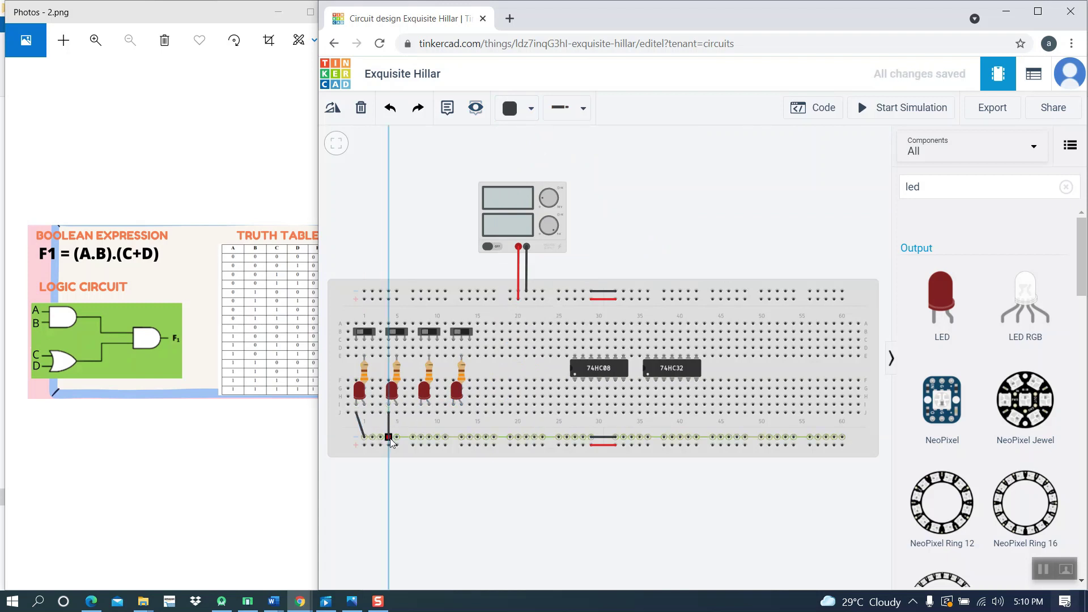
left_click(389, 438)
left_click(421, 413)
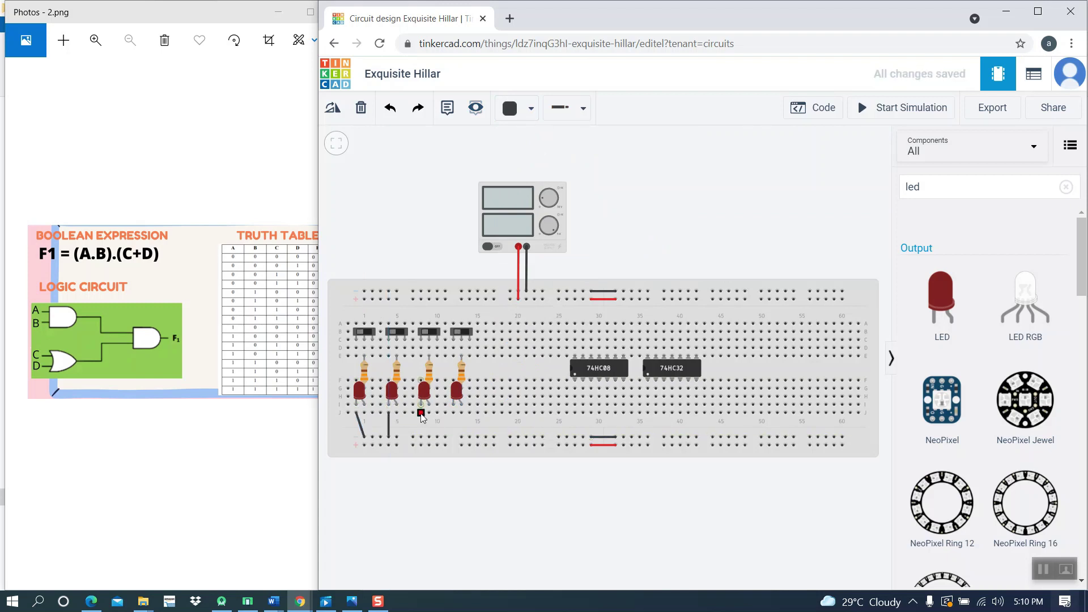
left_click(421, 438)
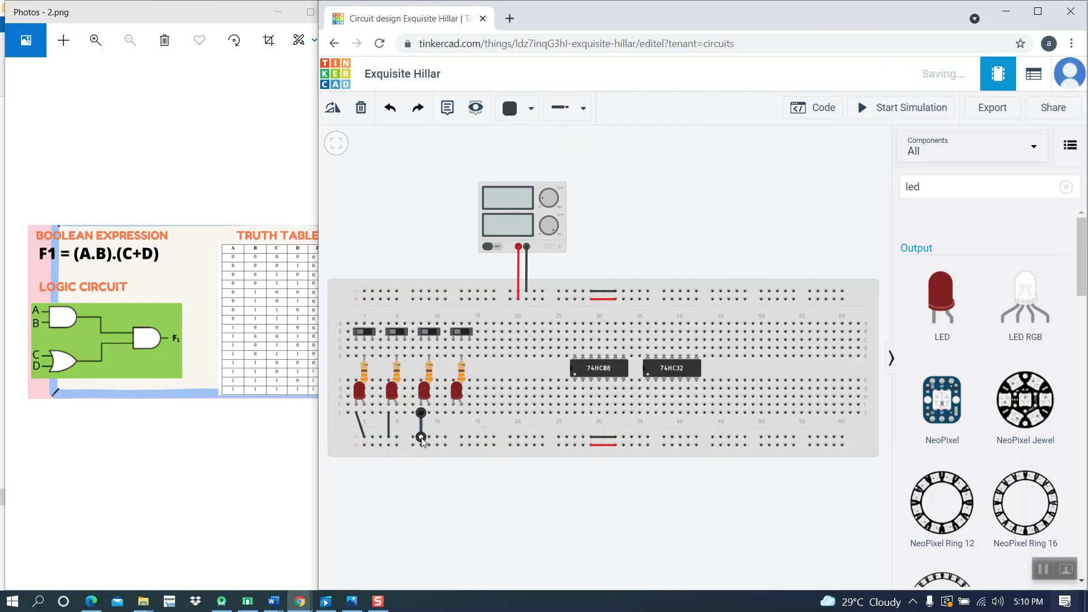
left_click(461, 414)
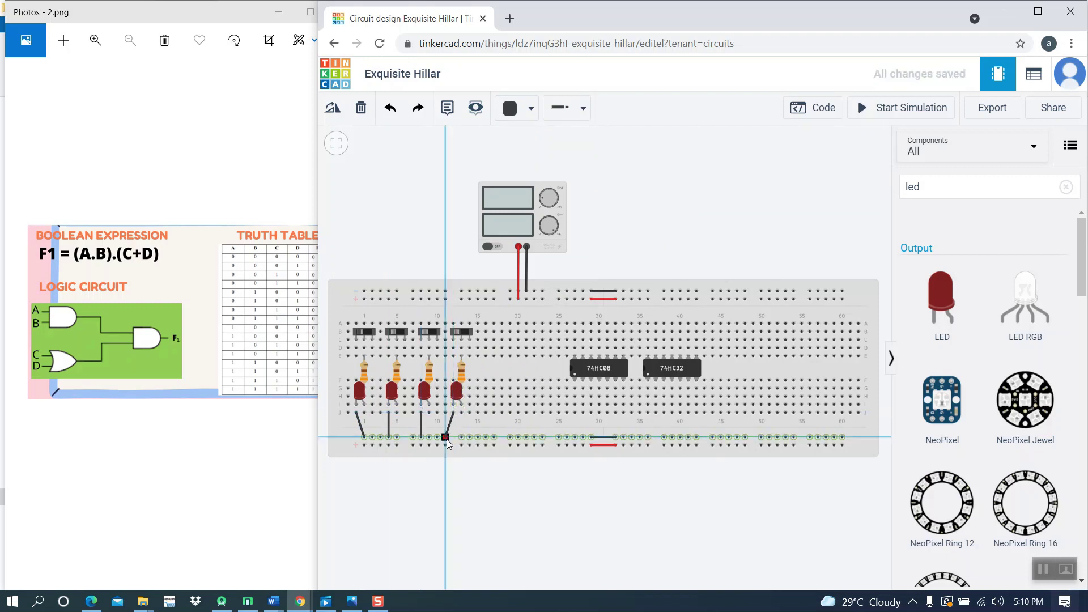
left_click(446, 437)
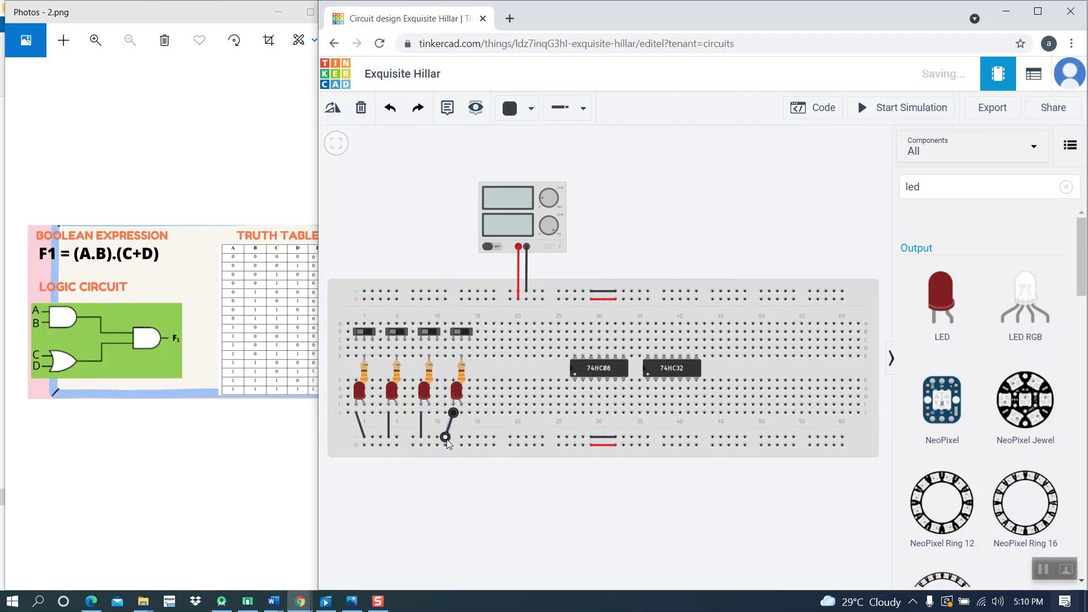
left_click(1042, 570)
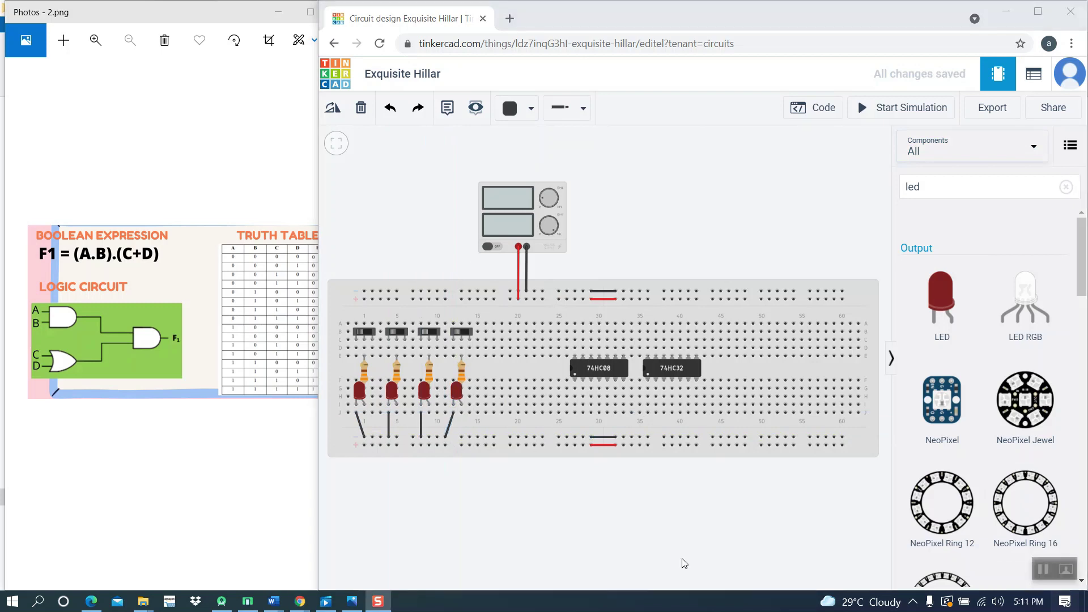
Draw a red wire from the top rail to the bottom rail at column 60.
left_click(514, 114)
left_click(537, 179)
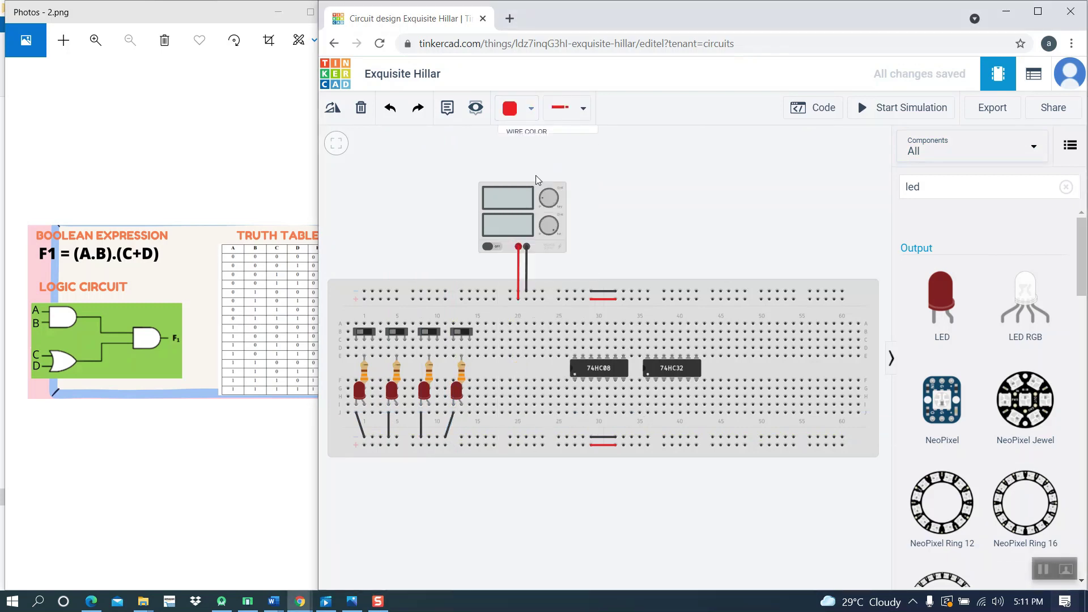
left_click(835, 300)
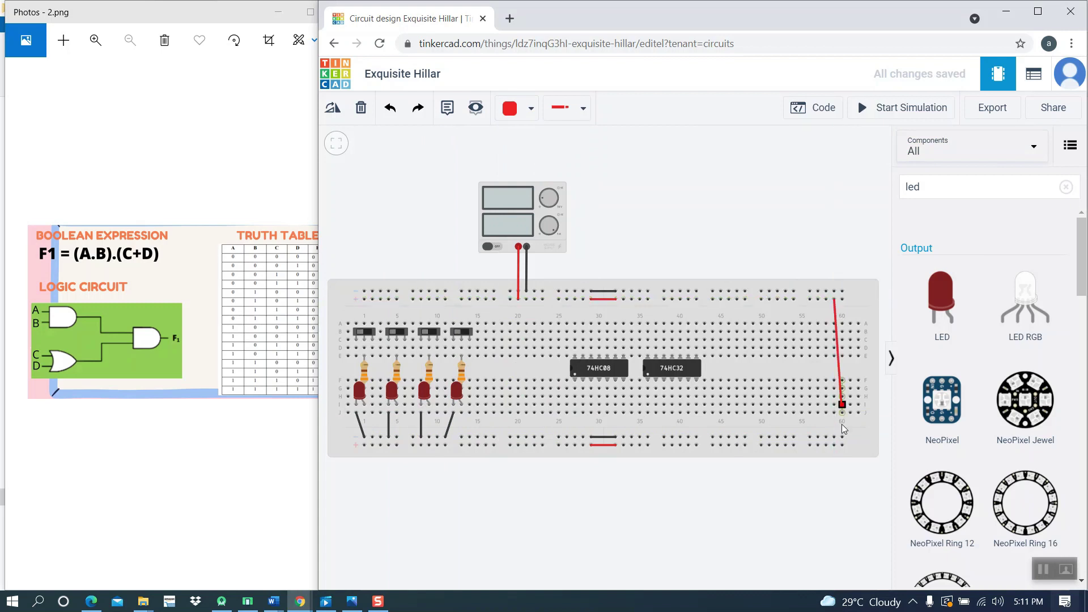
left_click(835, 445)
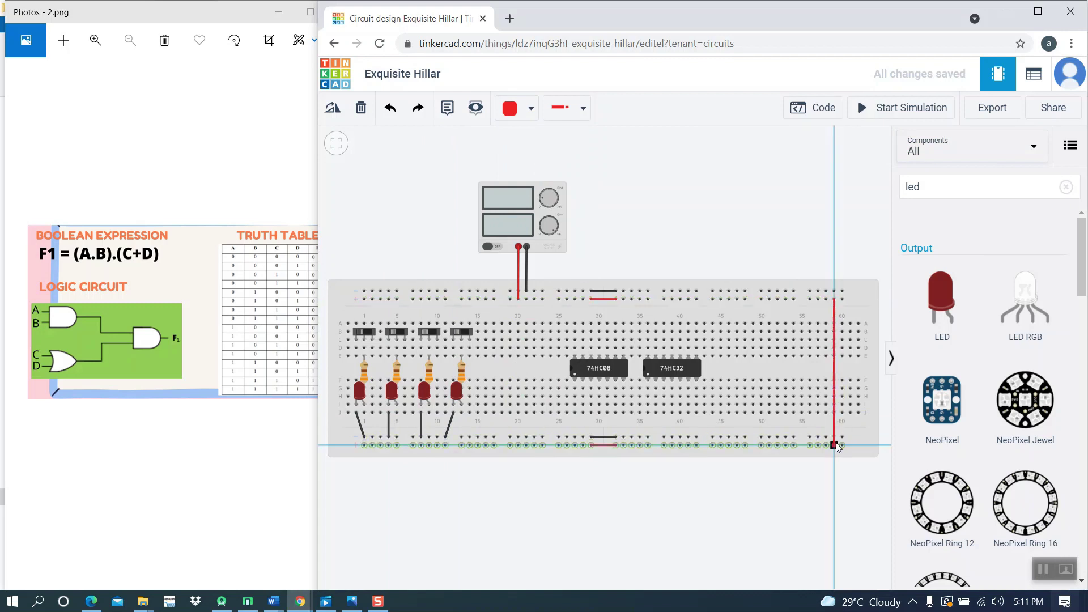
left_click(622, 179)
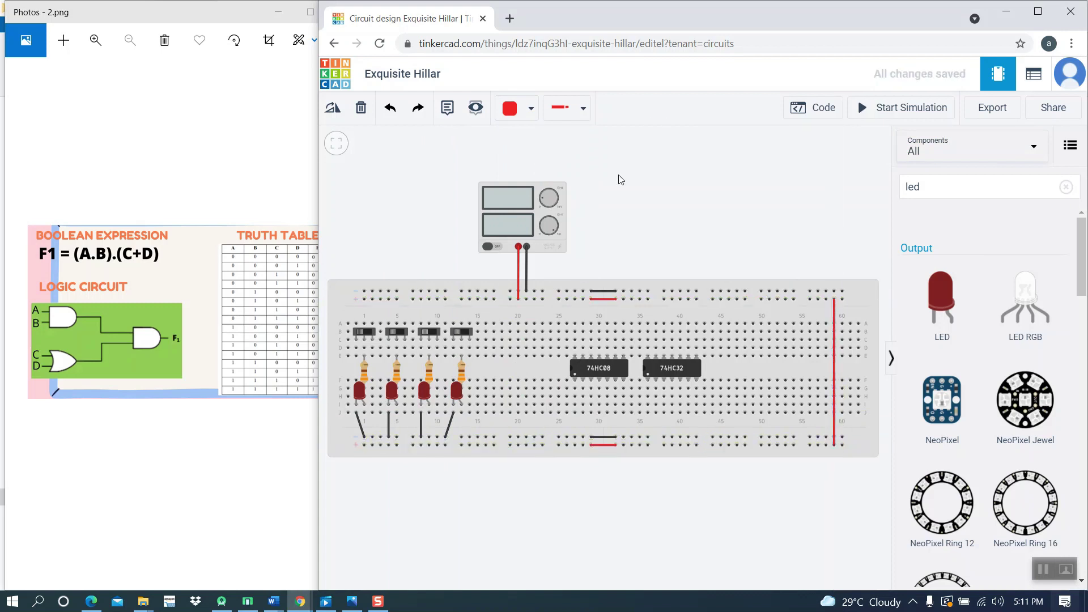
Draw a black wire linking the other top rail to the bottom rail at the right end.
left_click(513, 109)
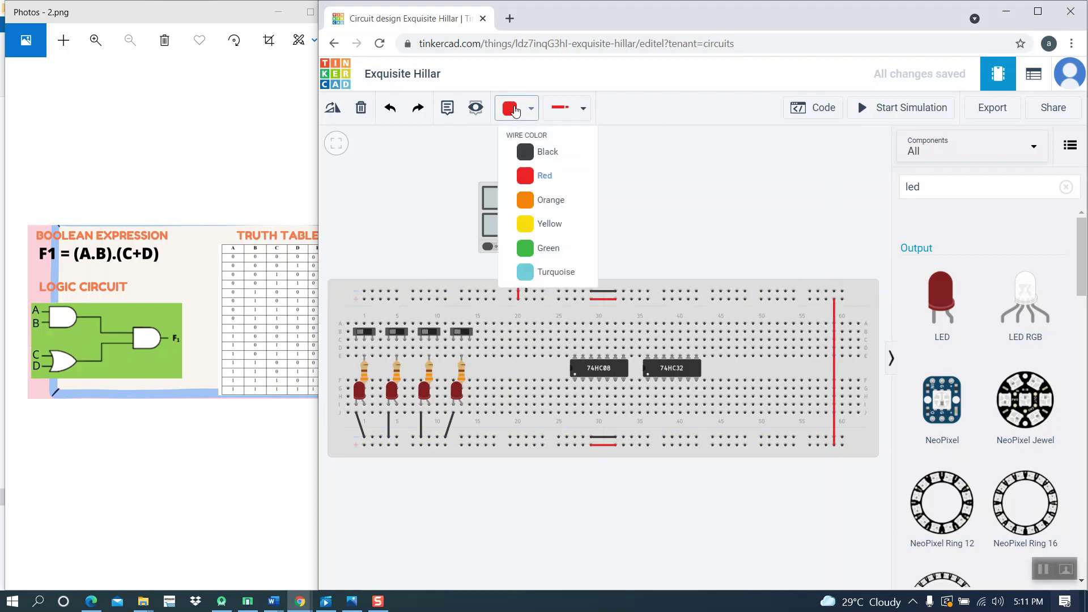
left_click(541, 161)
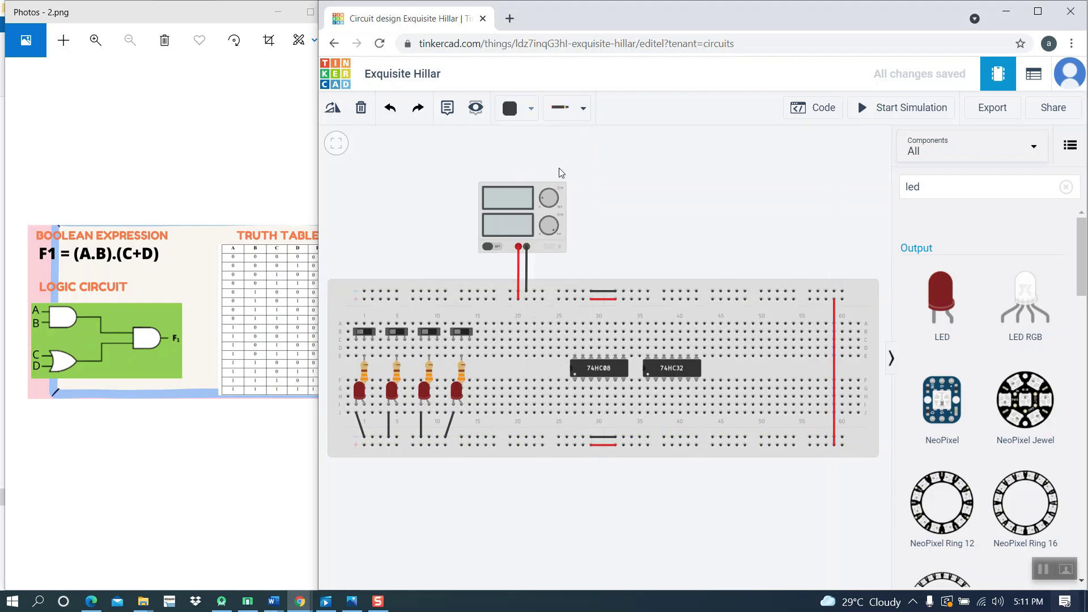
left_click(843, 293)
left_click(843, 437)
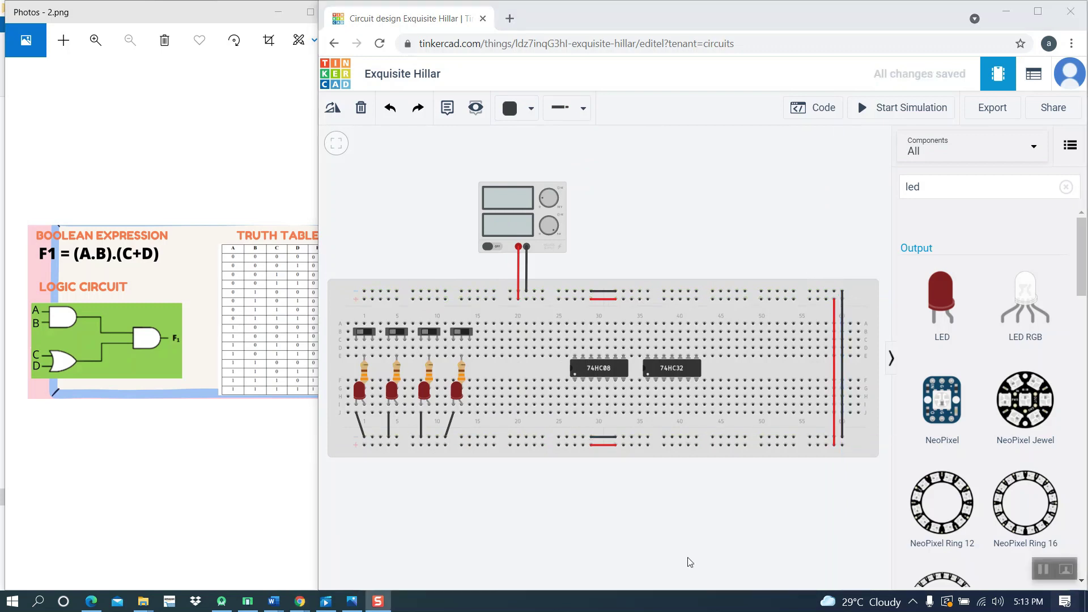
Place a resistor near column 54 and set its resistance to 330 Ω.
left_click(461, 365)
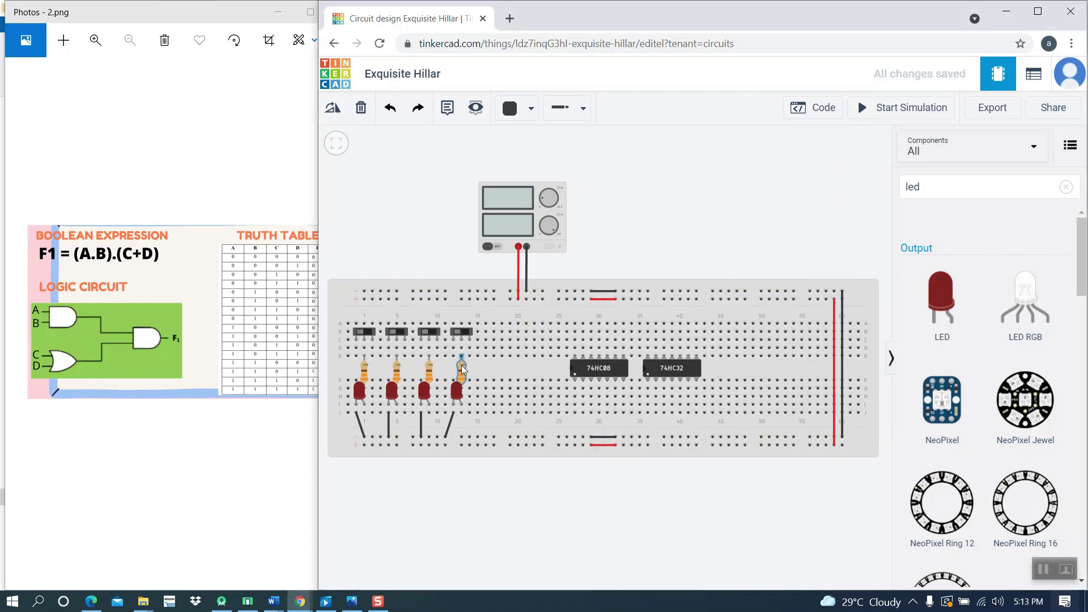
left_click(960, 187)
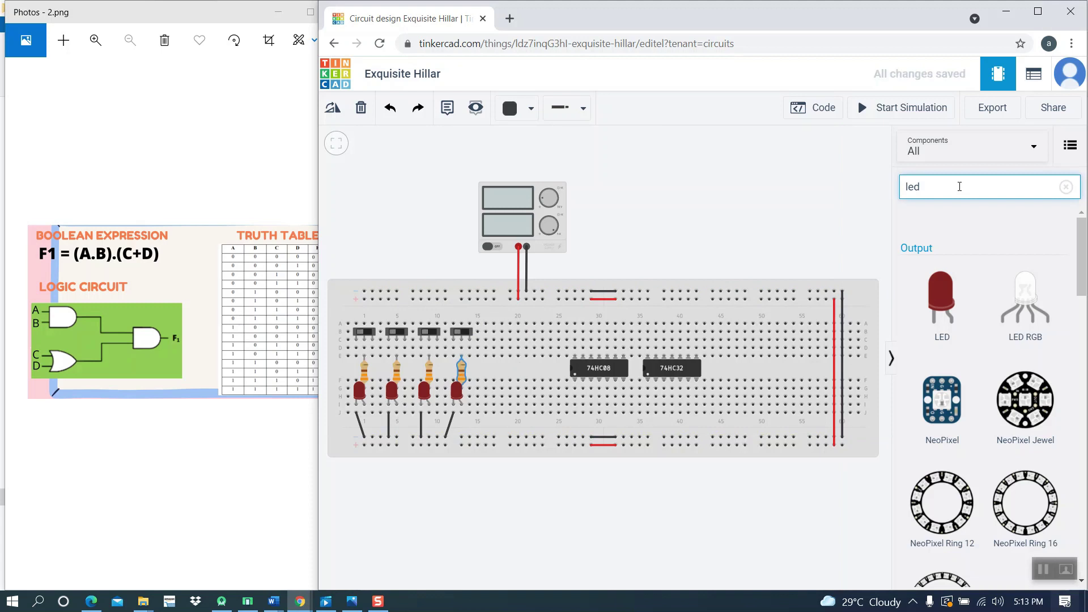
key("BackSpace")
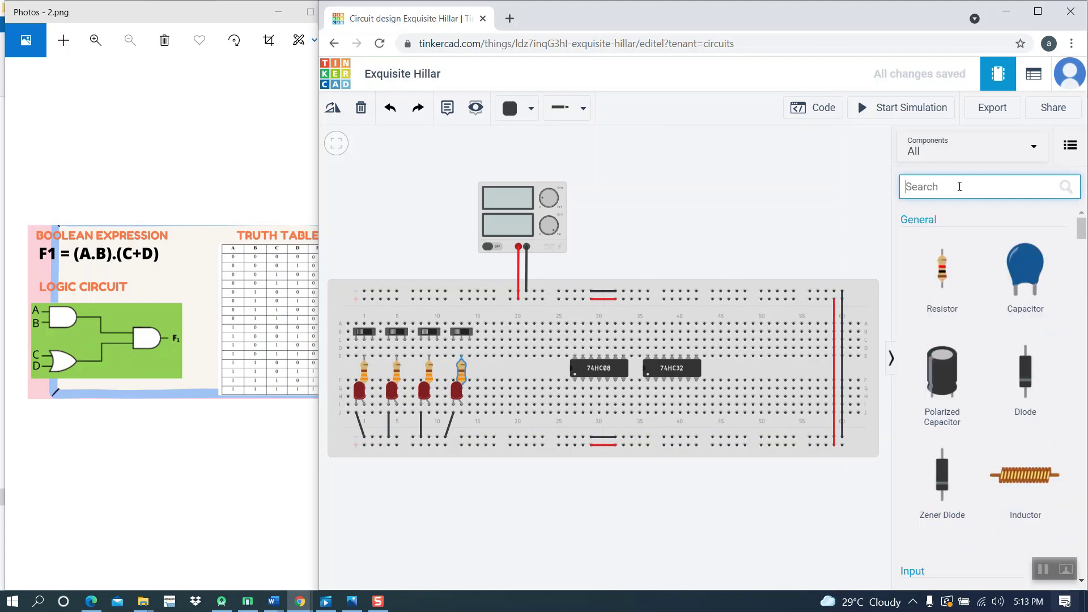
left_click_drag(929, 279, 795, 349)
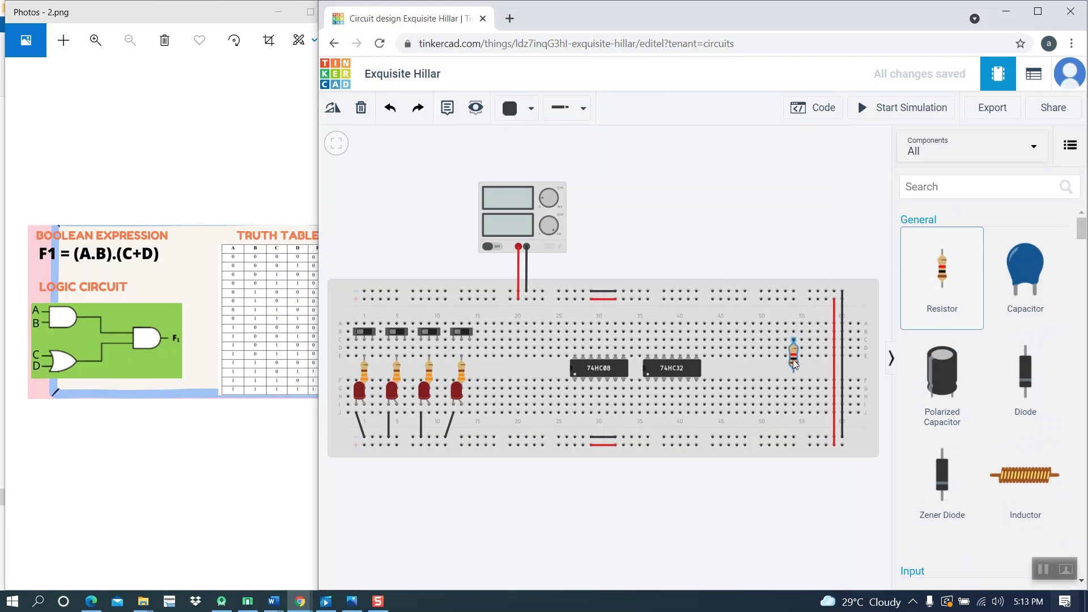
left_click(793, 362)
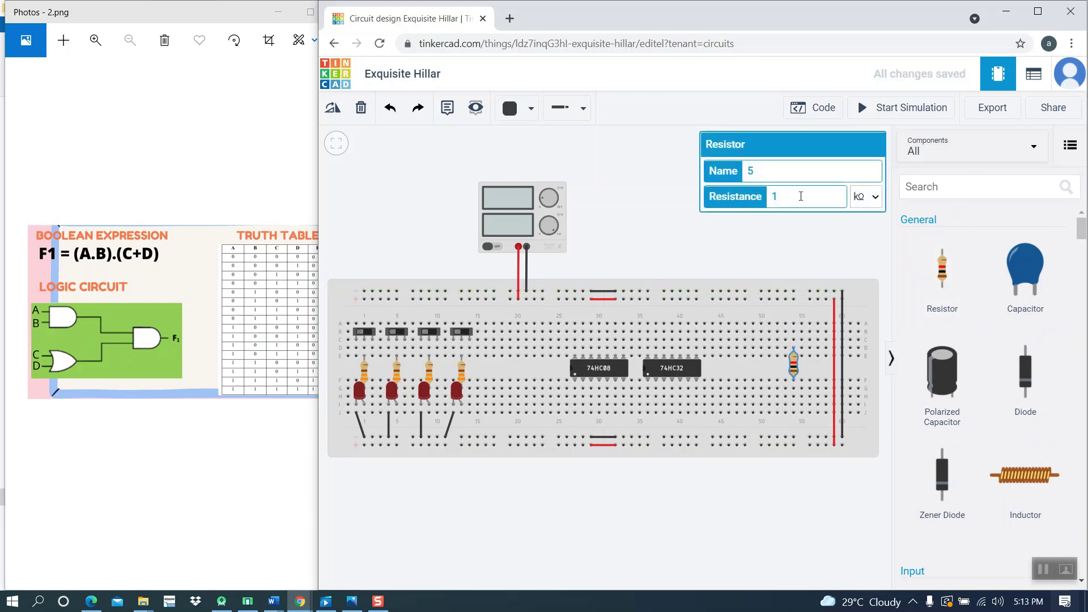
type("330")
left_click(864, 196)
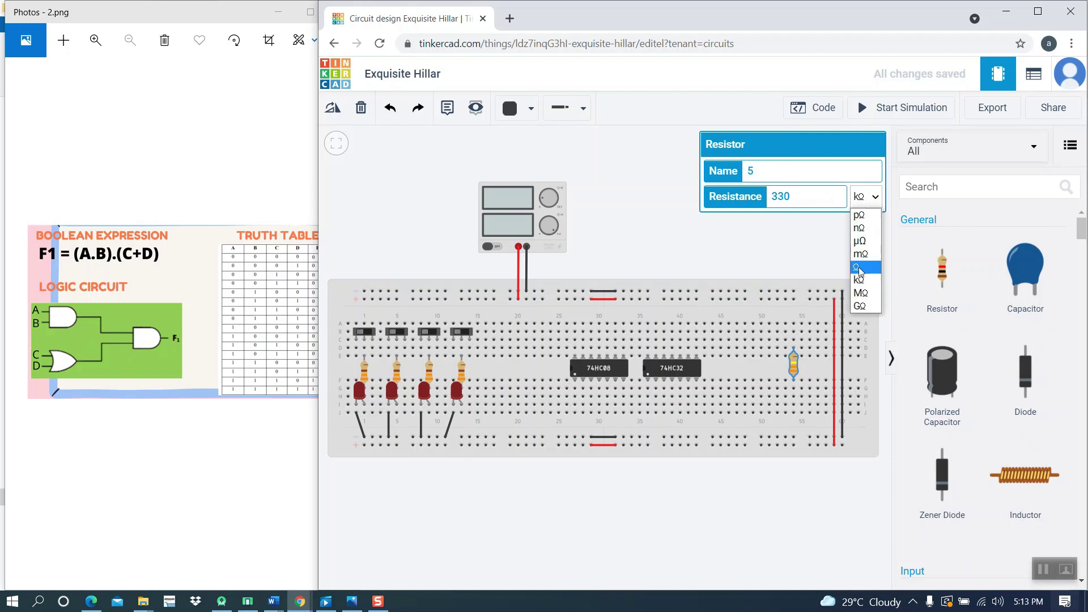
left_click(859, 267)
left_click(859, 267)
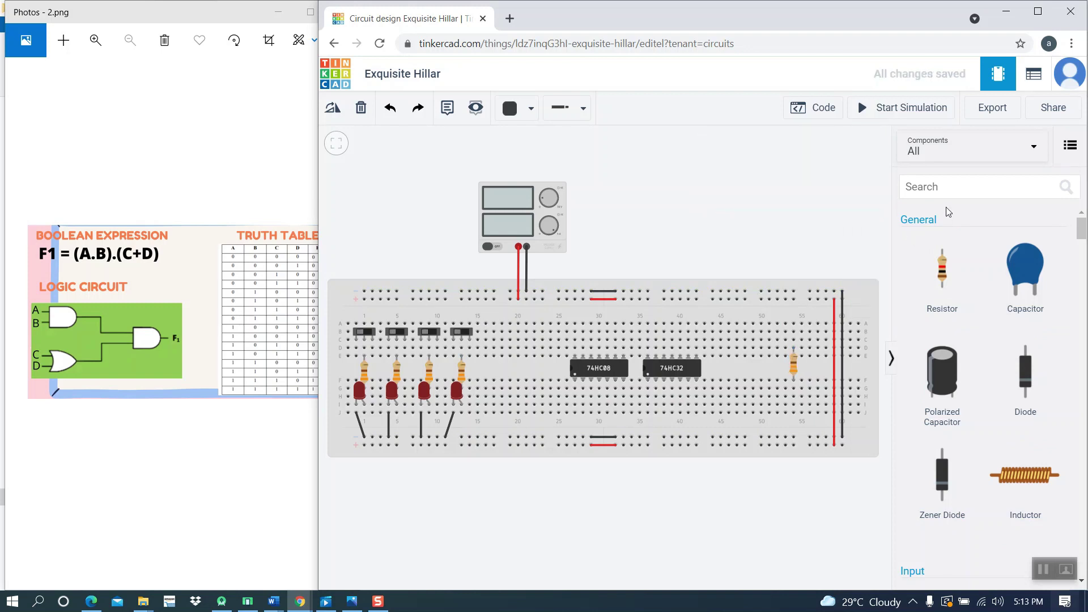
Add a red LED above the new resistor and wire its column to the bottom rail.
left_click(941, 191)
type("le")
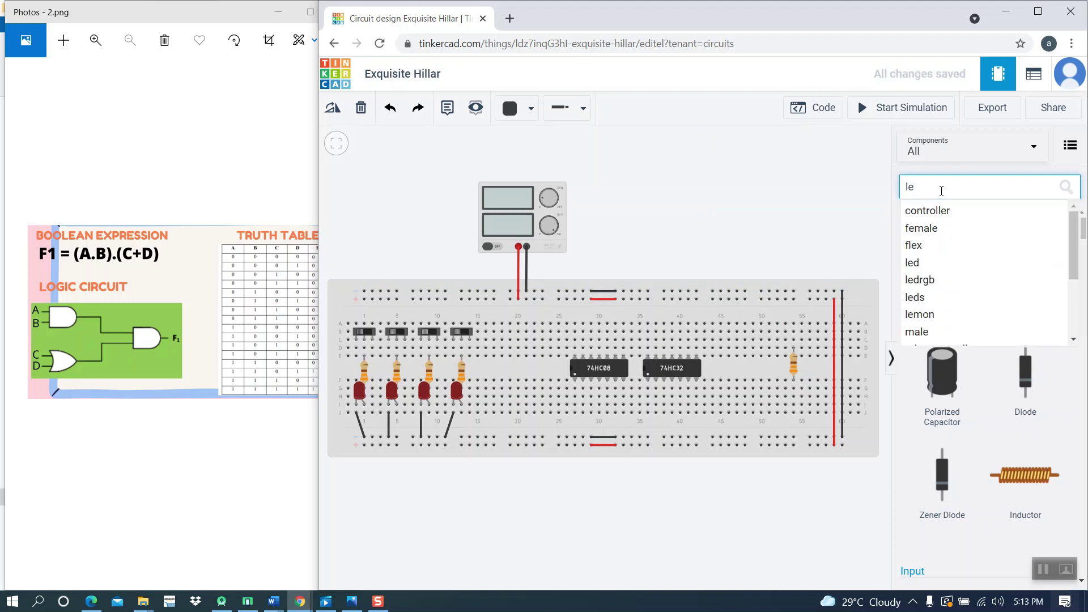
type("d")
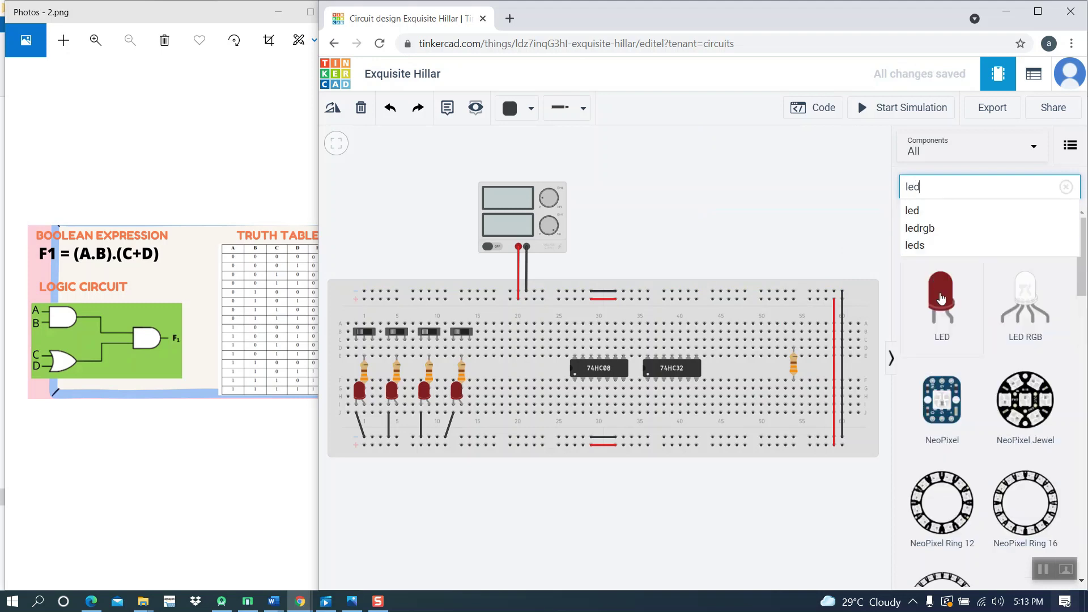
key("Return")
left_click_drag(854, 322, 790, 336)
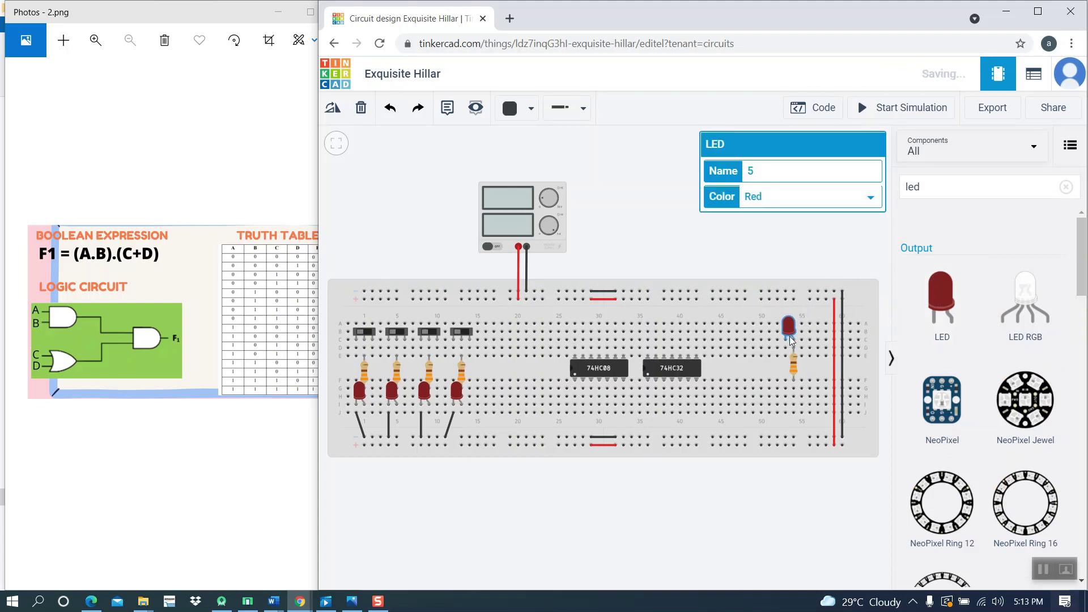
left_click(822, 252)
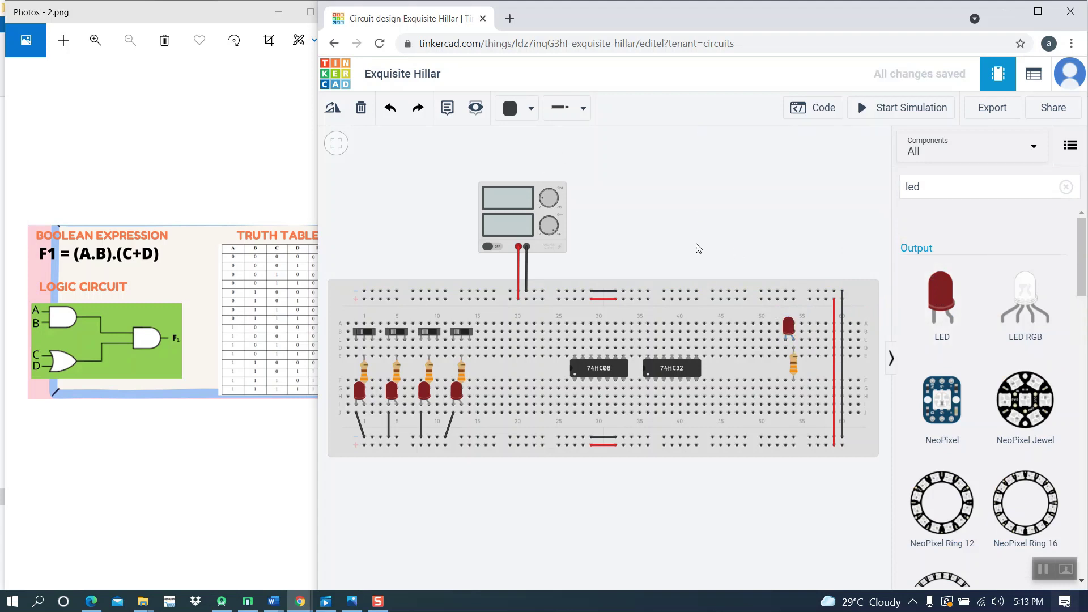
left_click(786, 356)
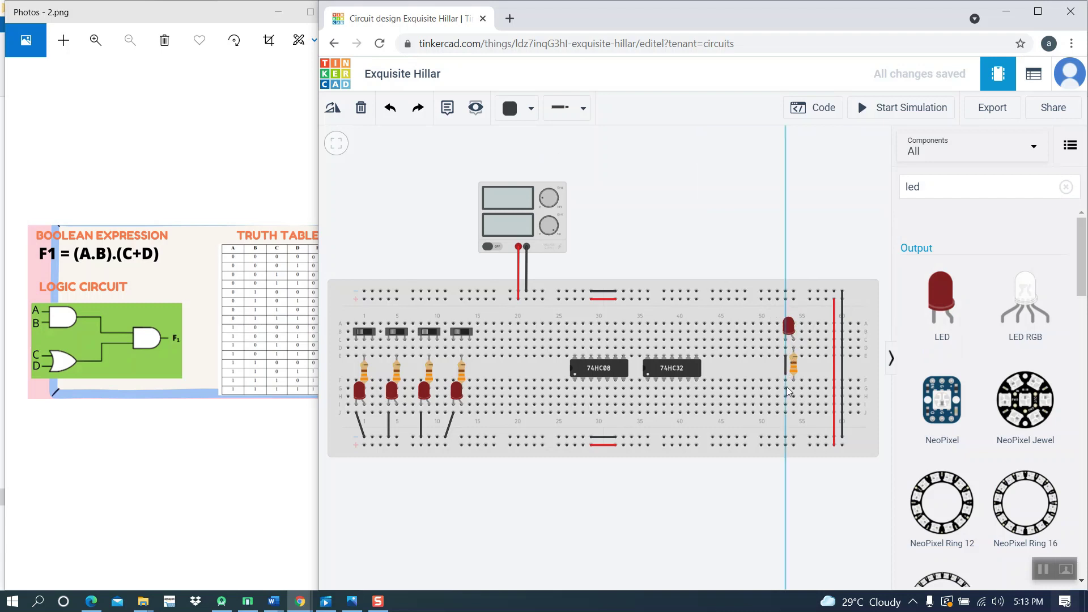
left_click(786, 438)
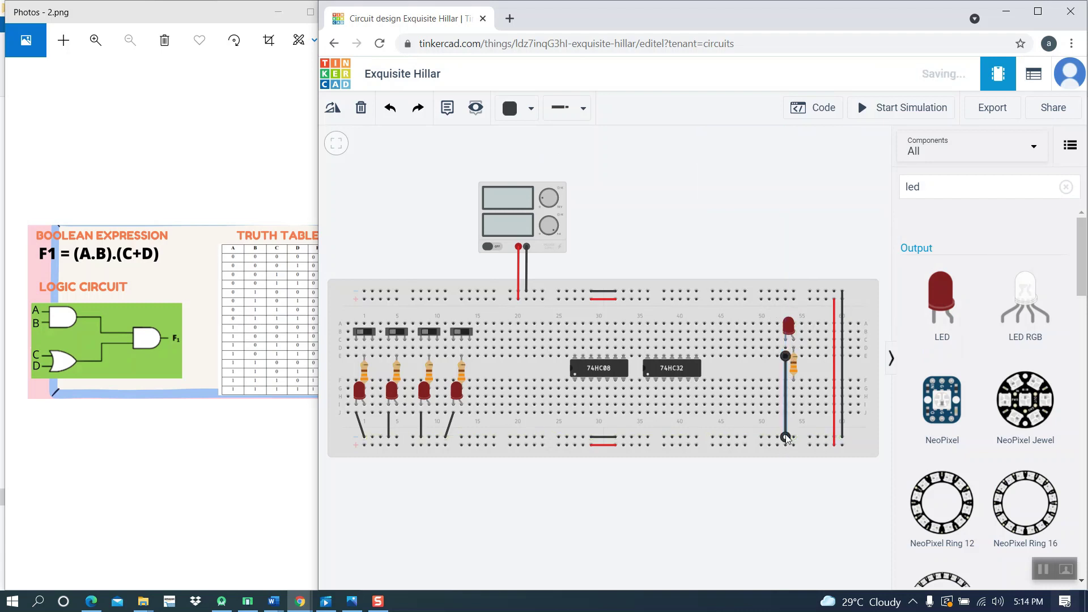
left_click(791, 218)
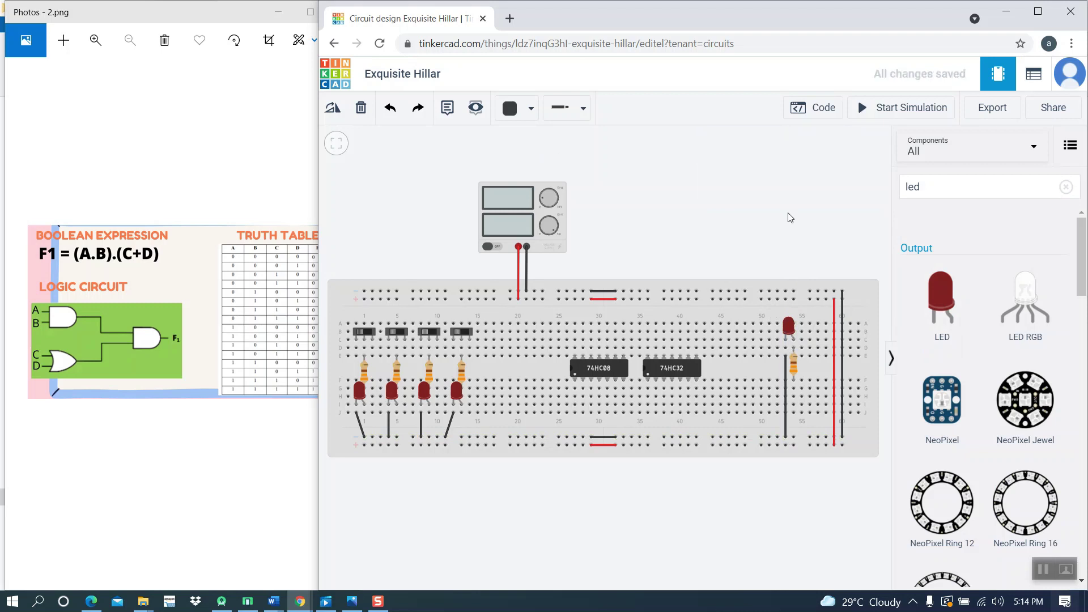
left_click(944, 189)
Add notes labelling the first two input switches A and B.
key("BackSpace")
key("BackSpace")
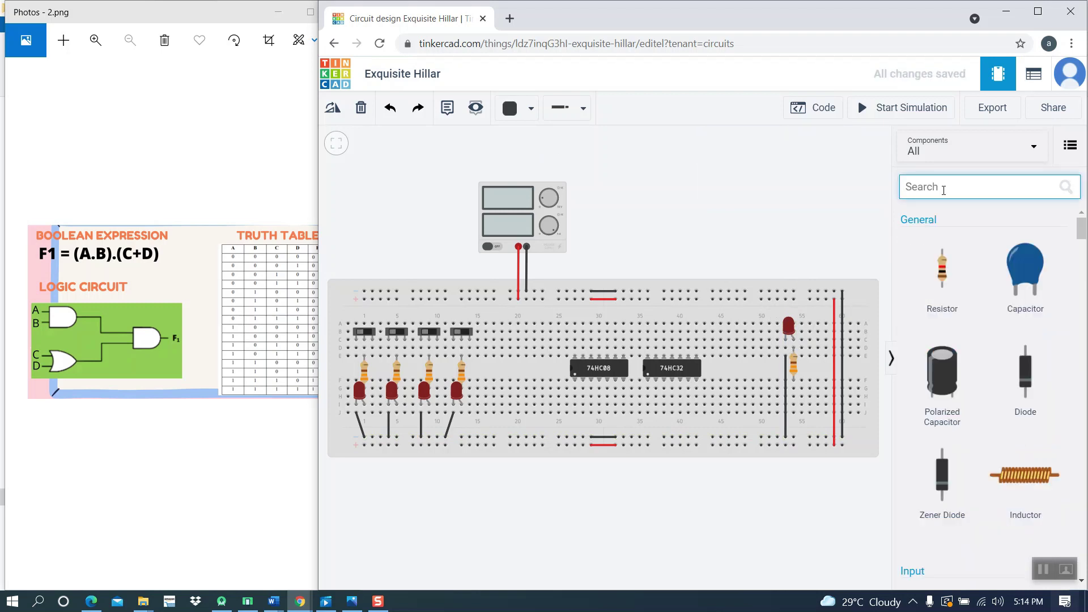
left_click(1043, 569)
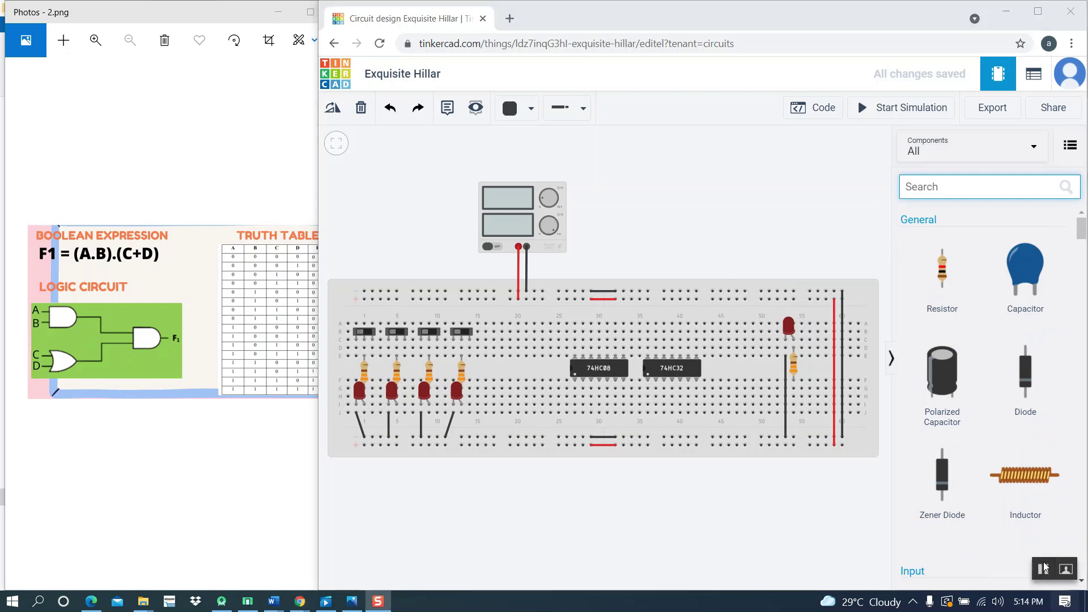
left_click(448, 115)
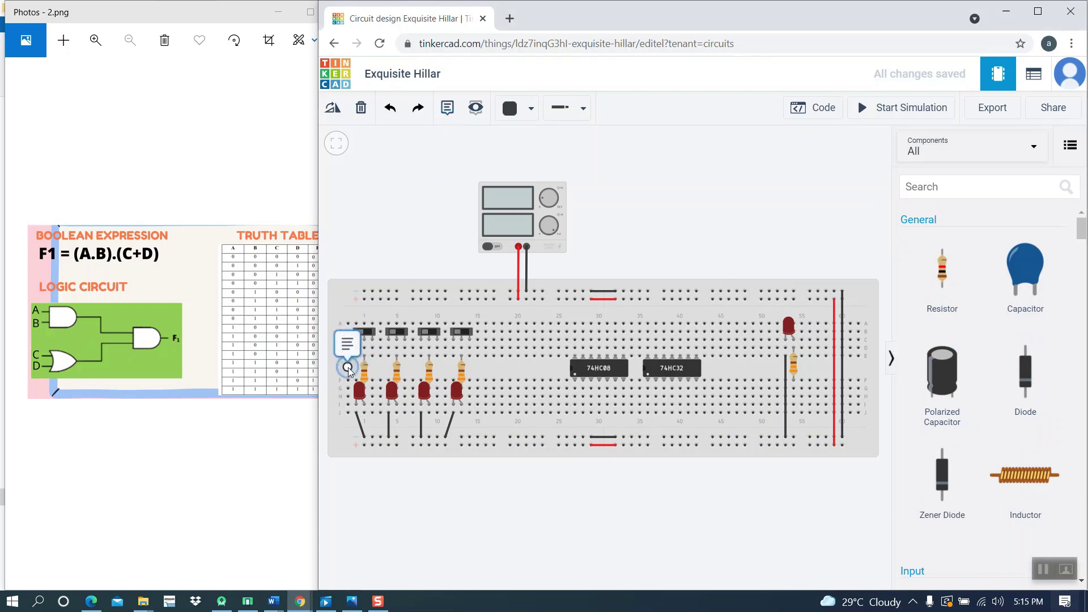
left_click(348, 368)
left_click(354, 336)
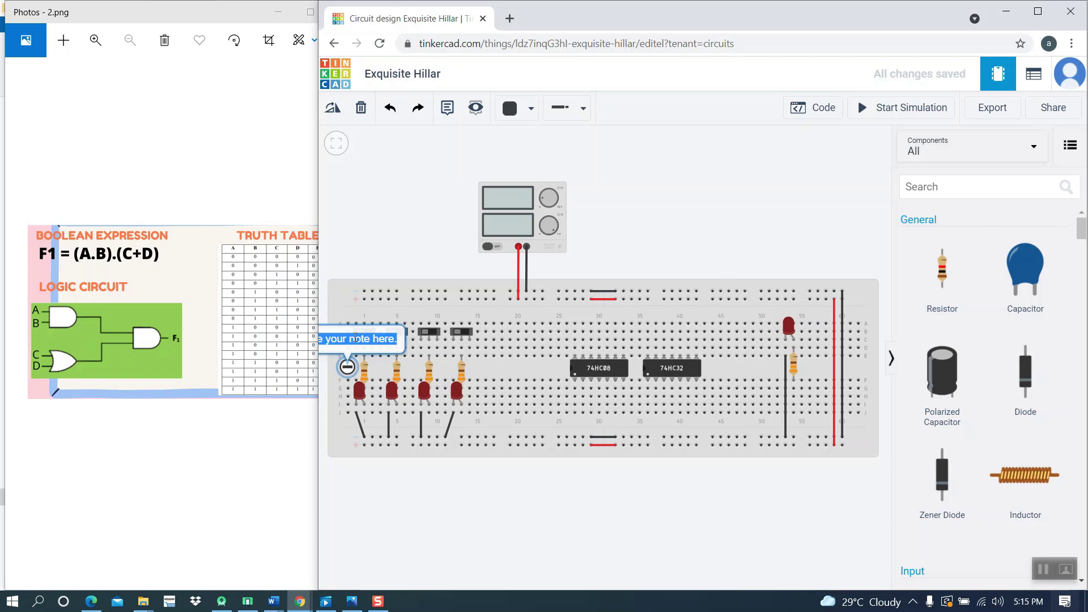
type("A")
left_click(393, 242)
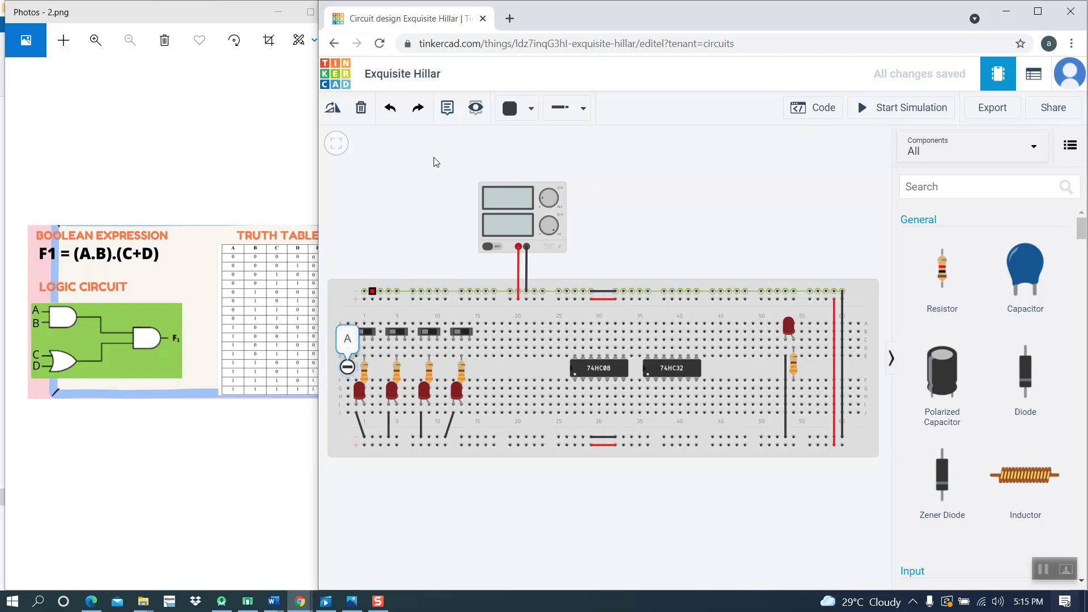
left_click(447, 108)
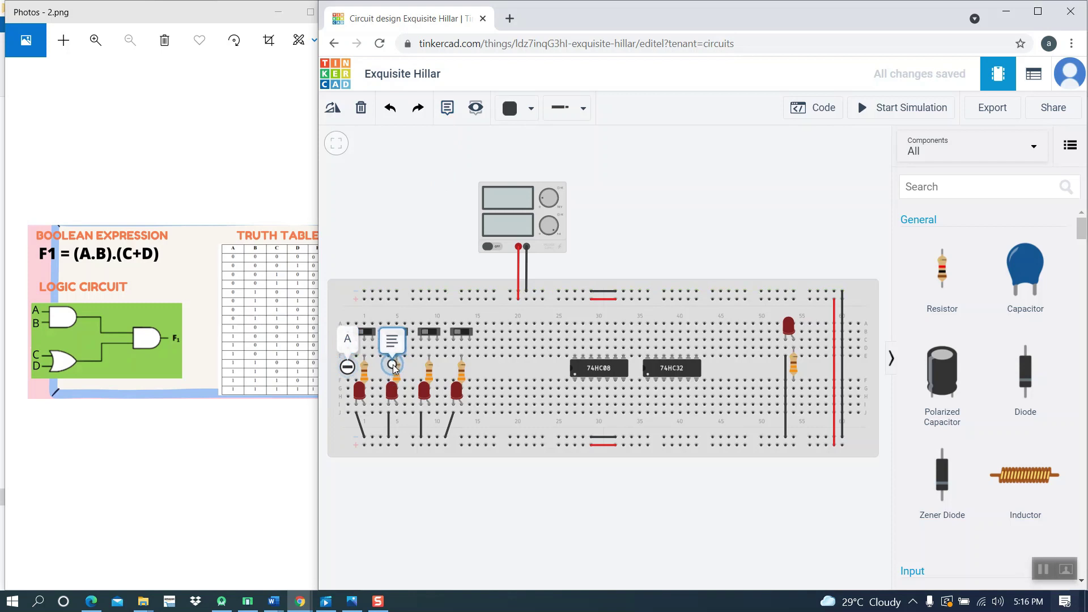
left_click(395, 368)
type("B")
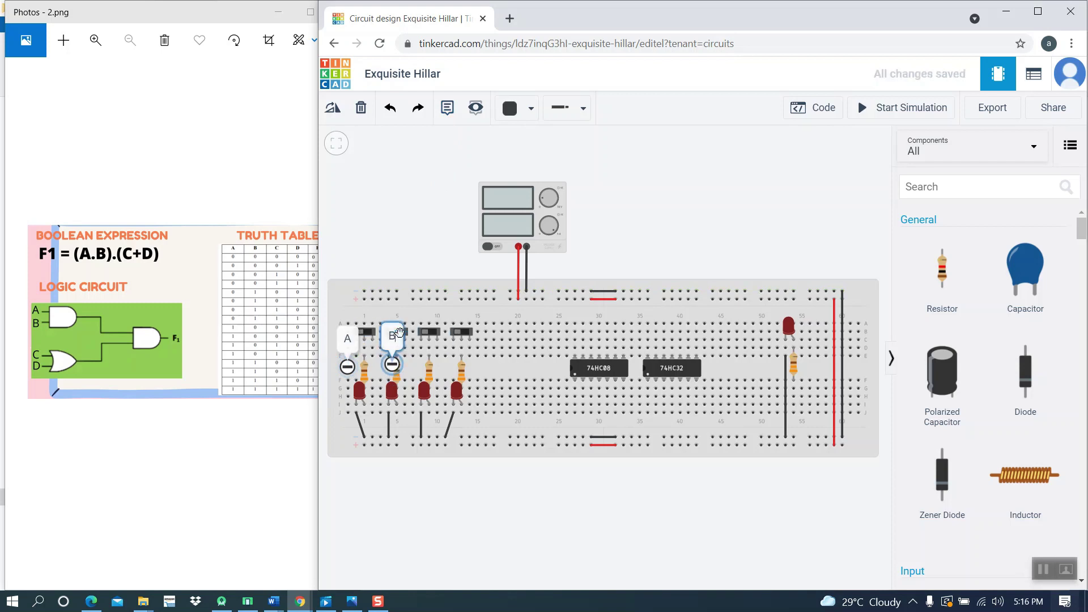
left_click(426, 238)
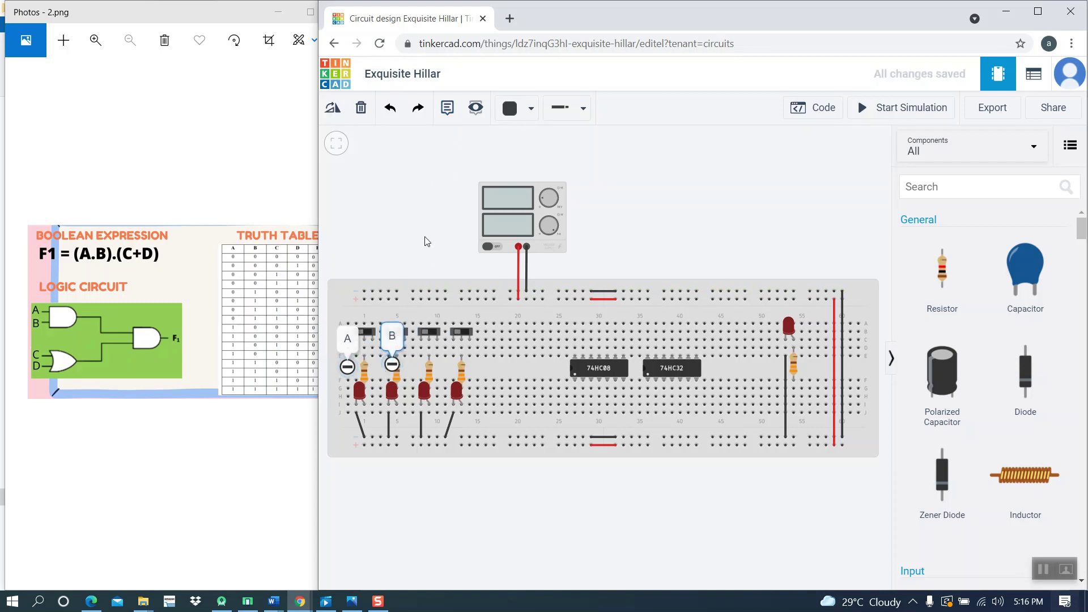
Add notes labelling the third and fourth switches C and D.
left_click(446, 110)
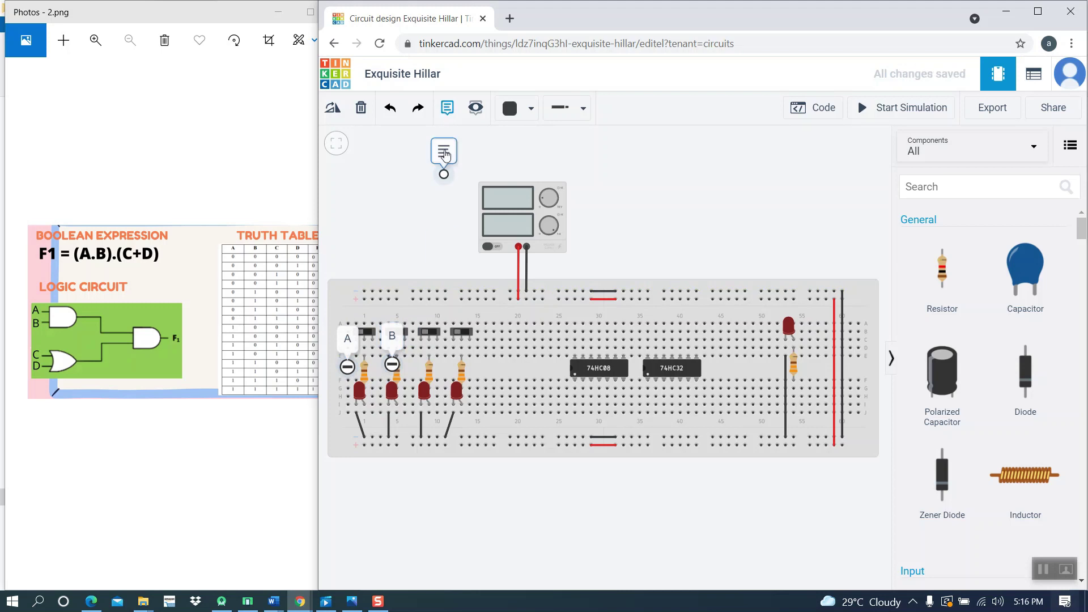
left_click(426, 366)
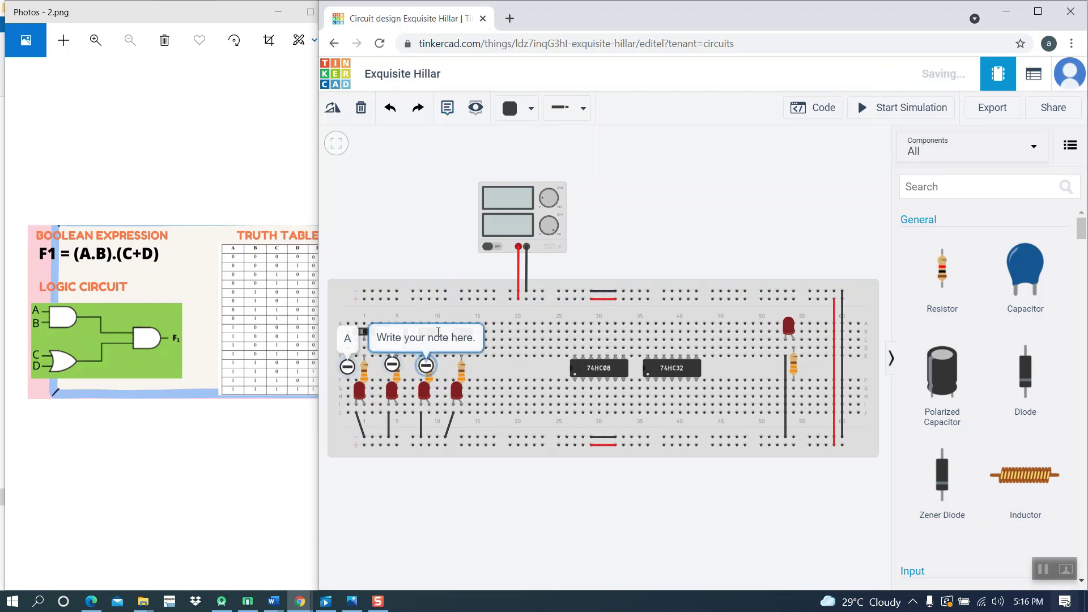
left_click(438, 334)
type("C")
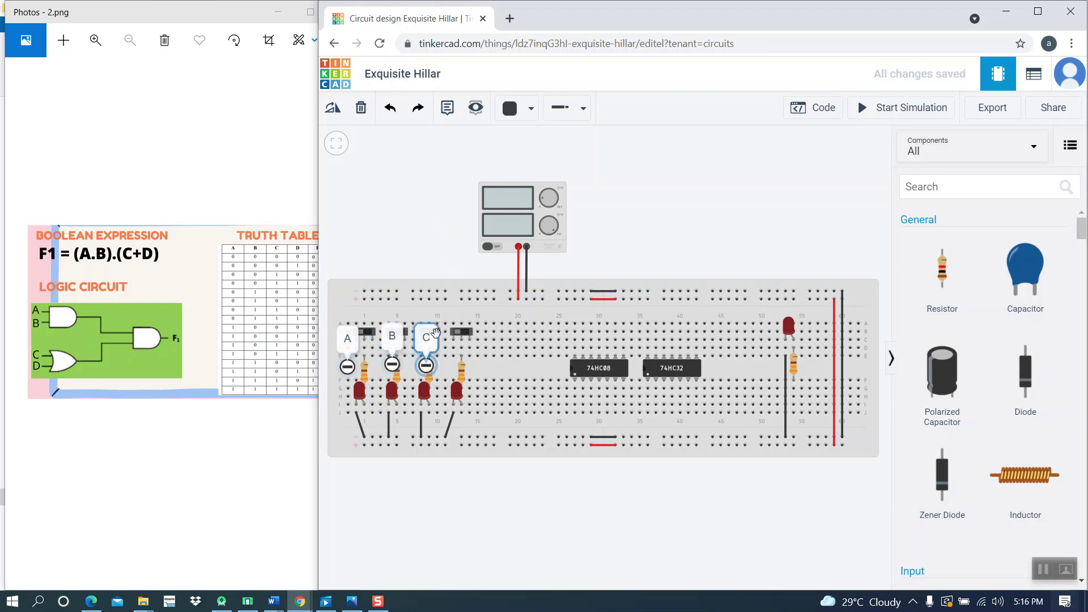
left_click(426, 218)
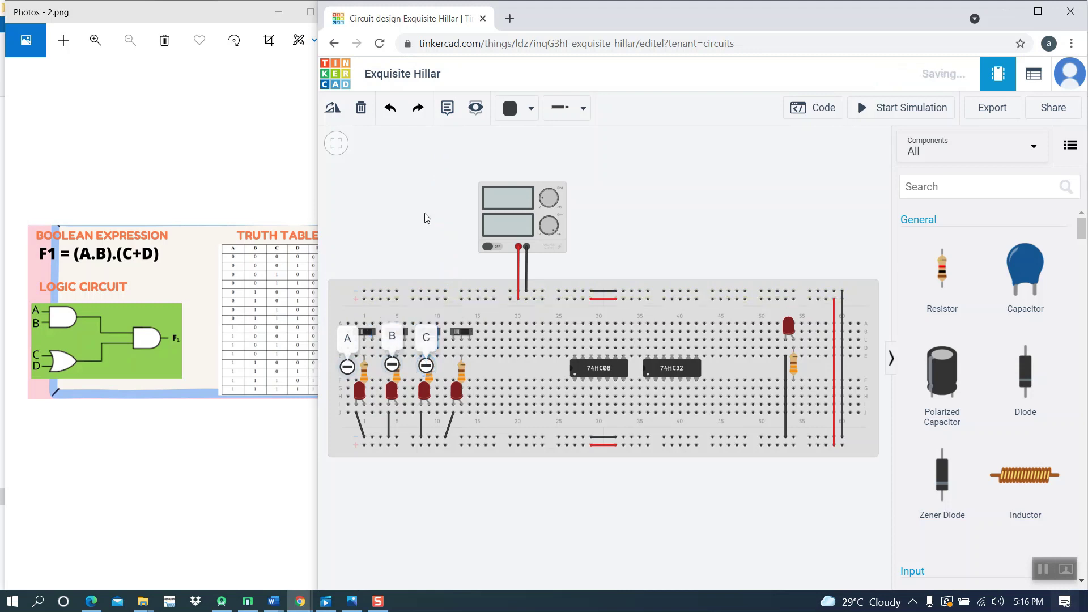
left_click(447, 108)
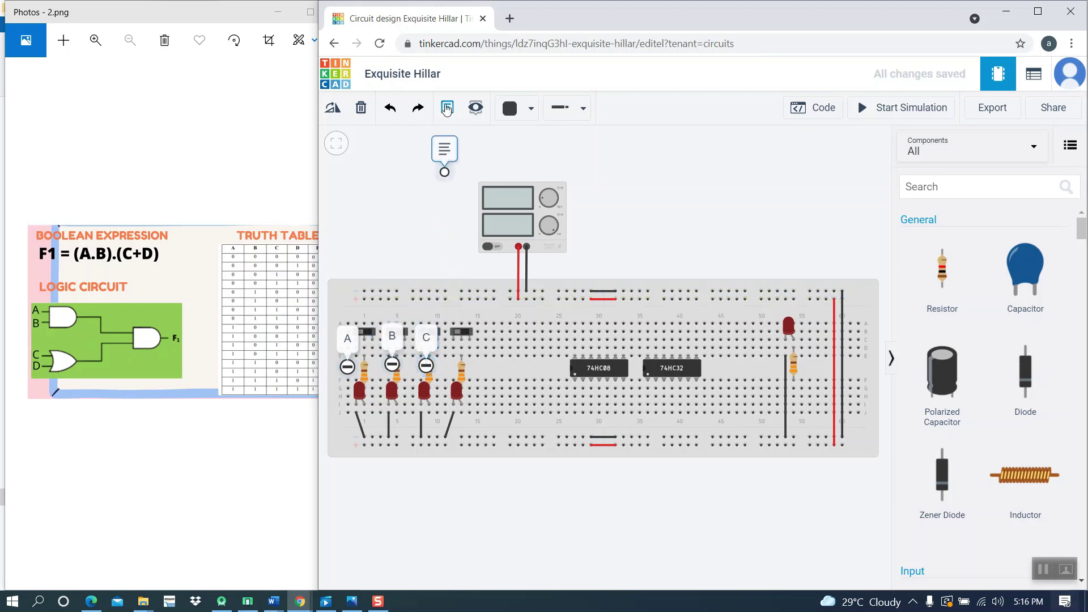
left_click(458, 363)
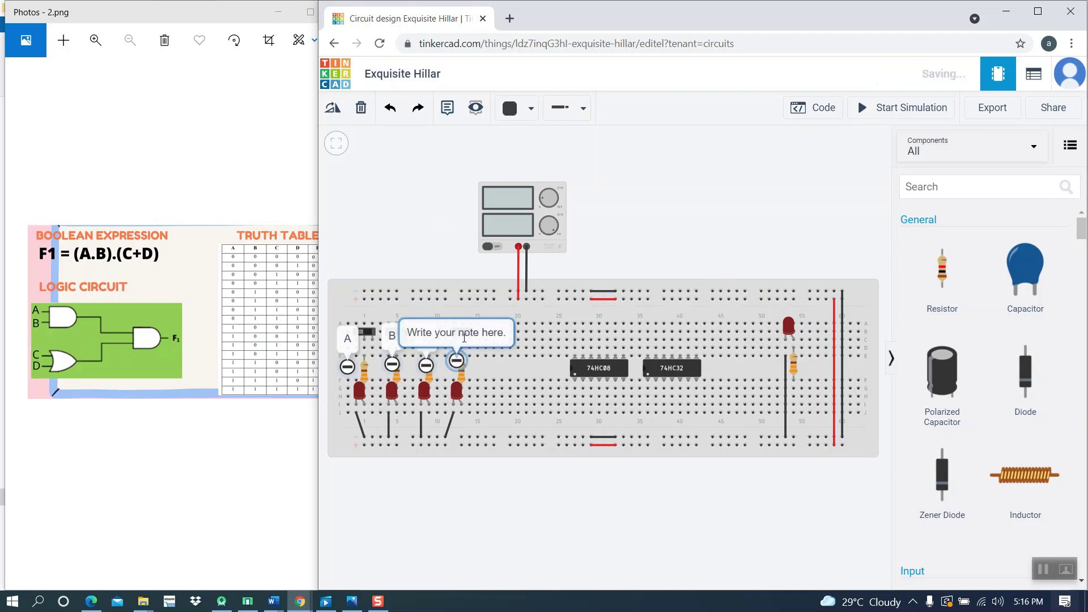
left_click(464, 338)
type("D")
left_click(420, 194)
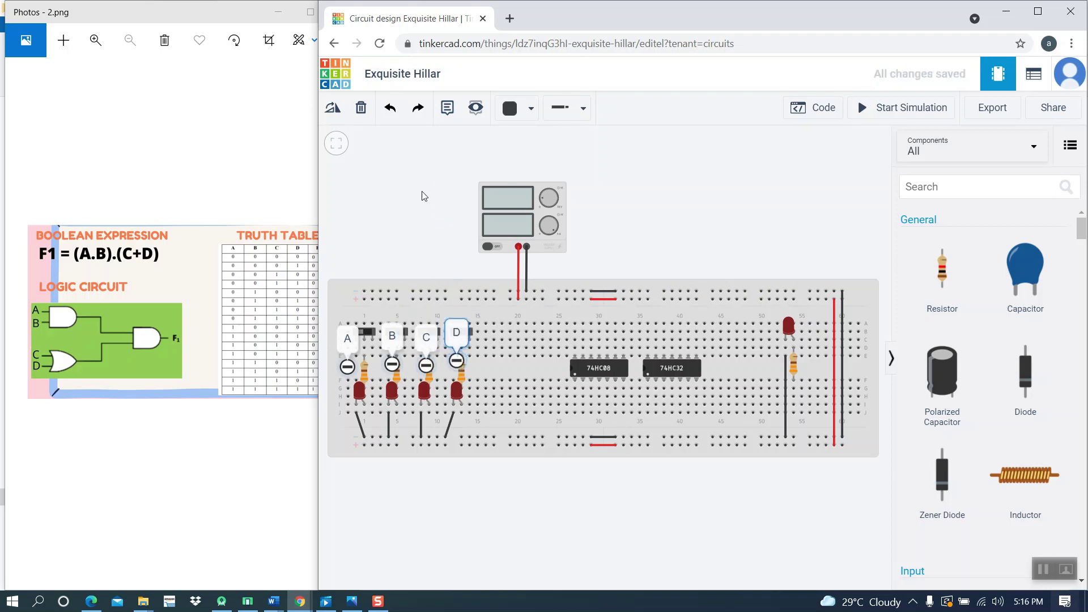
Hide the notes and run a green wire from switch A to the 74HC08 Input 1A column.
left_click(476, 107)
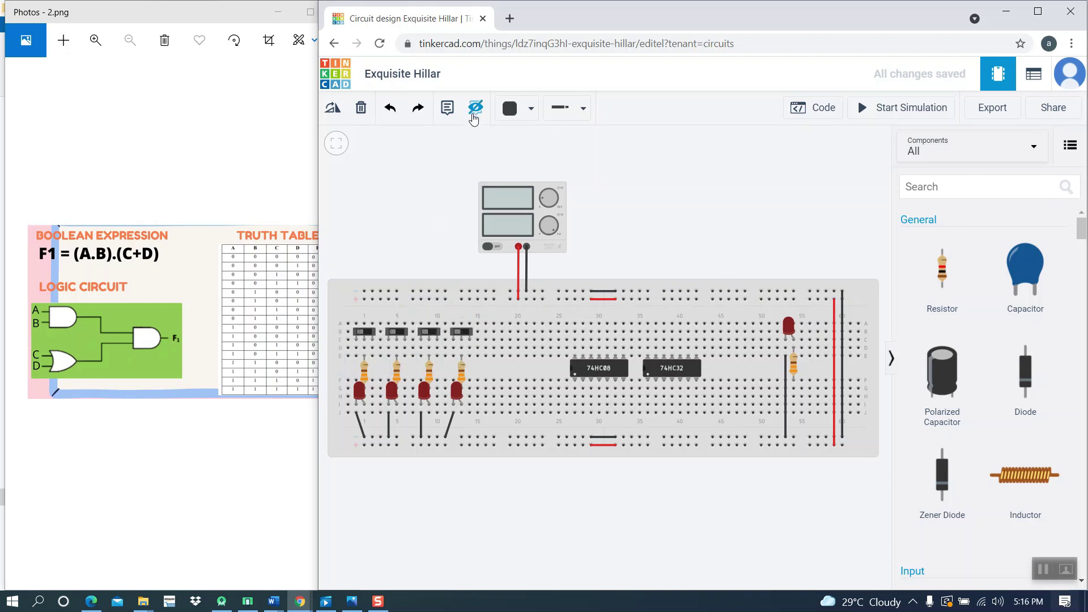
left_click(1043, 569)
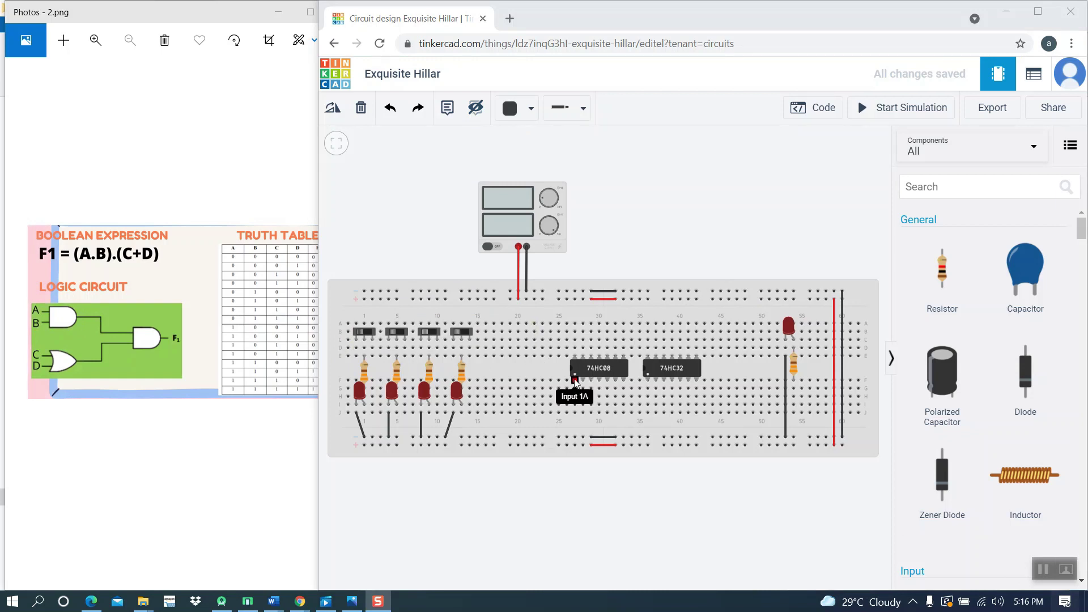
left_click(366, 327)
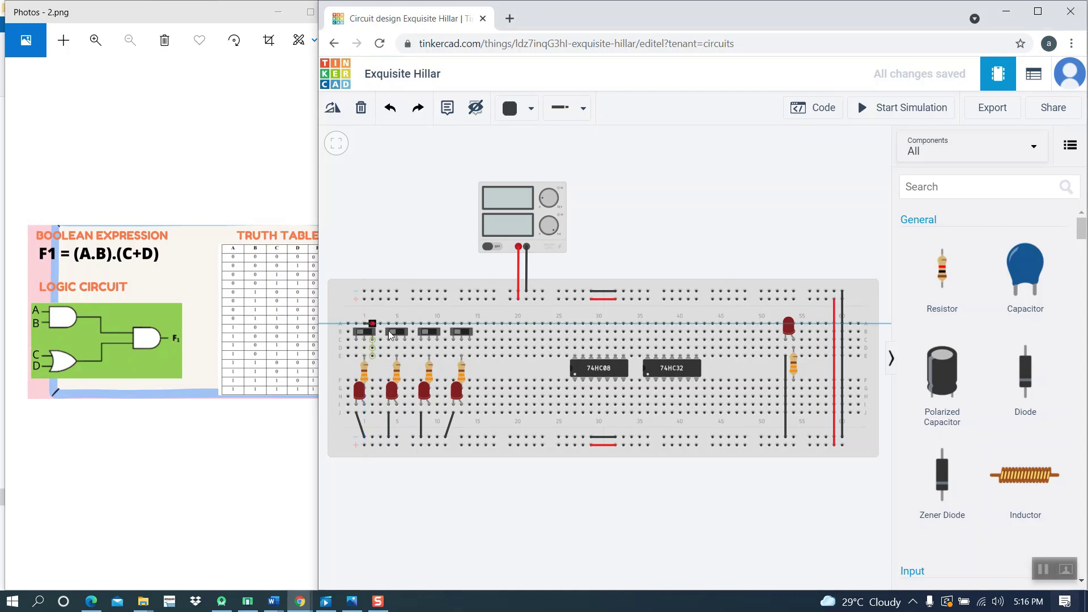
left_click(574, 384)
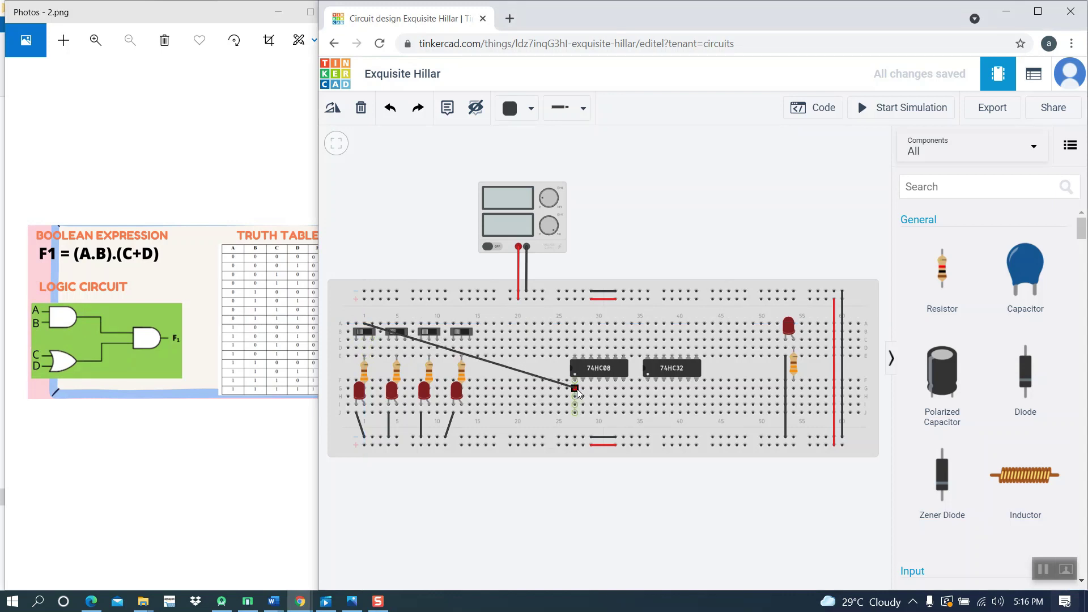
left_click_drag(575, 385, 576, 389)
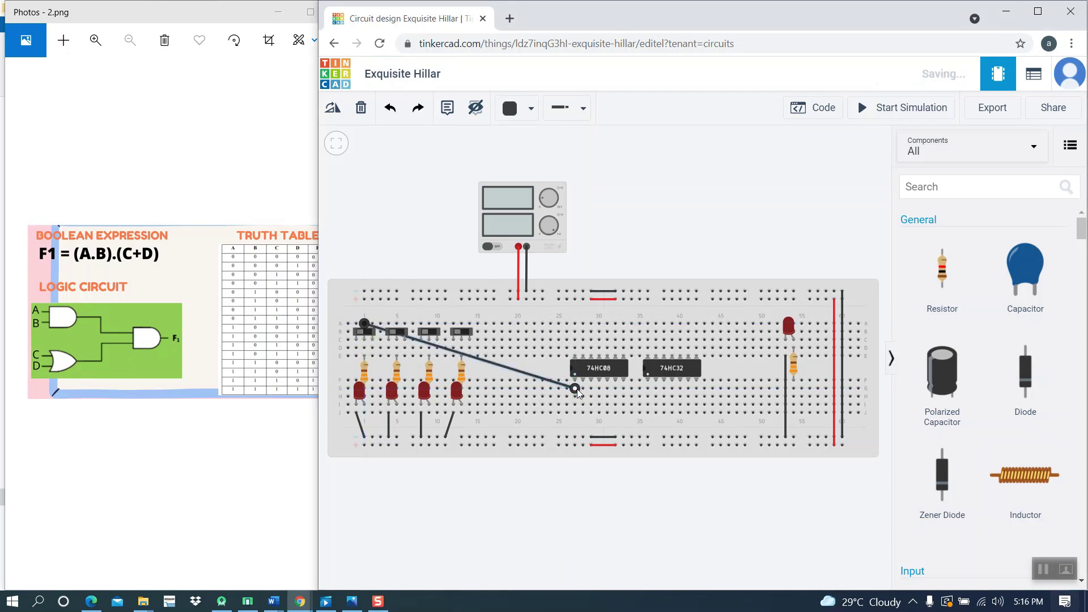
left_click(515, 109)
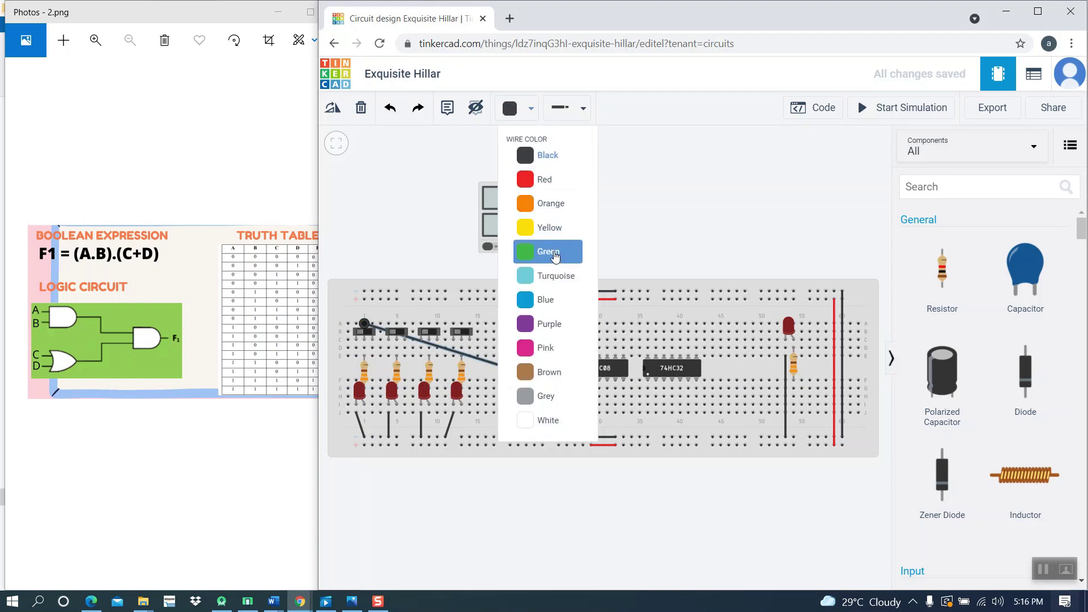
left_click(554, 255)
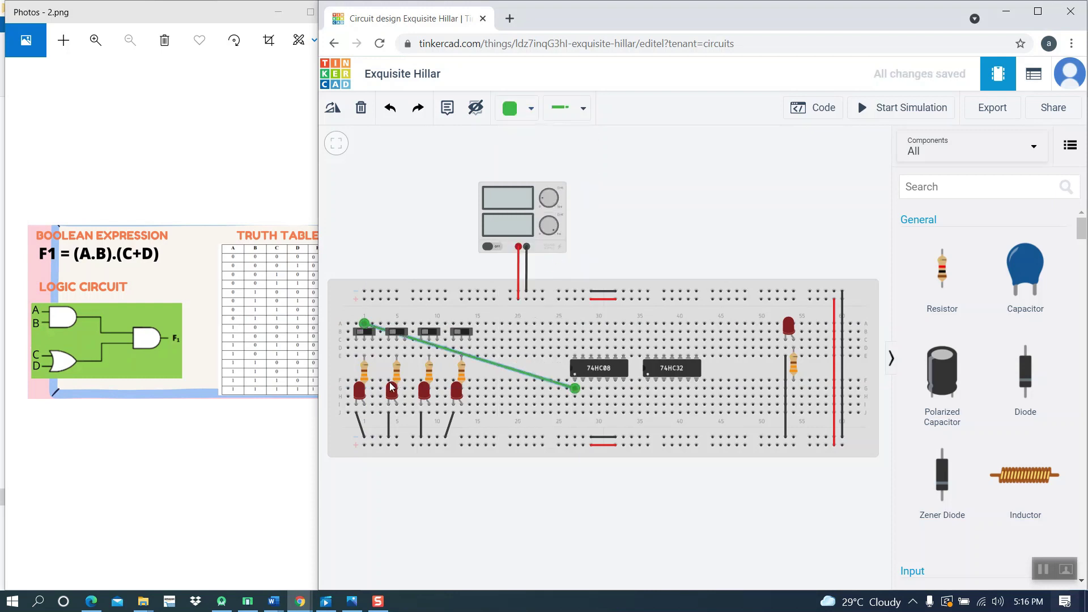
Change the first LED's colour to green.
left_click(361, 390)
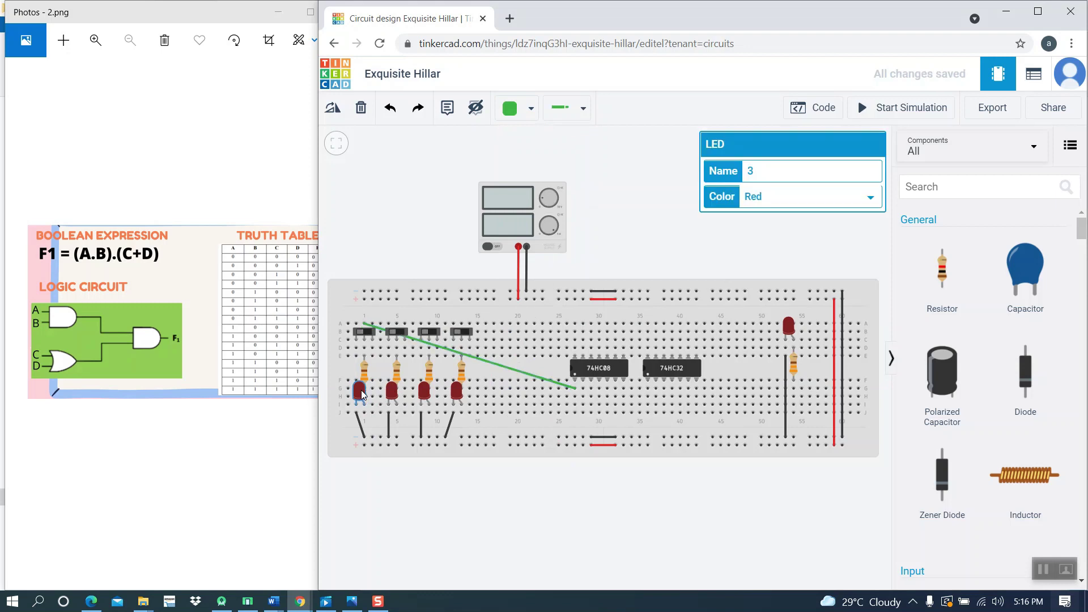
left_click(792, 198)
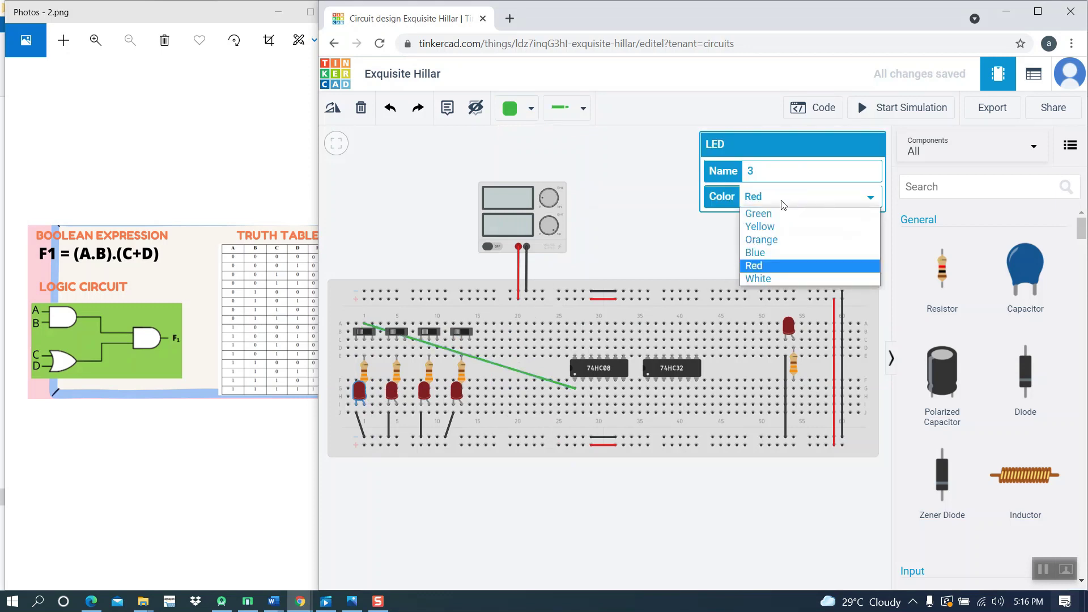
left_click(763, 216)
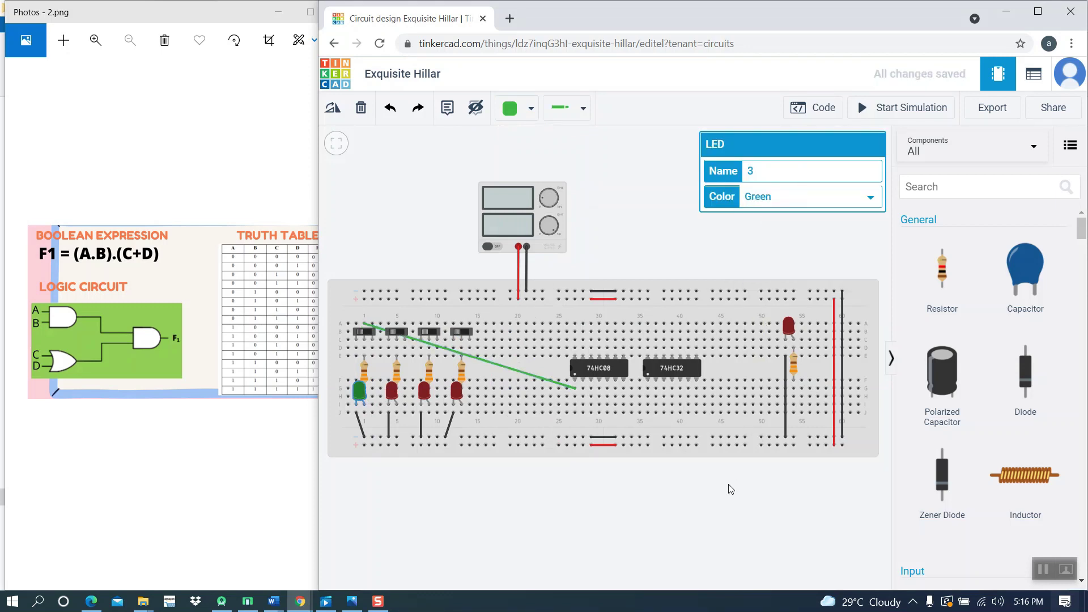
left_click(724, 506)
left_click(1042, 571)
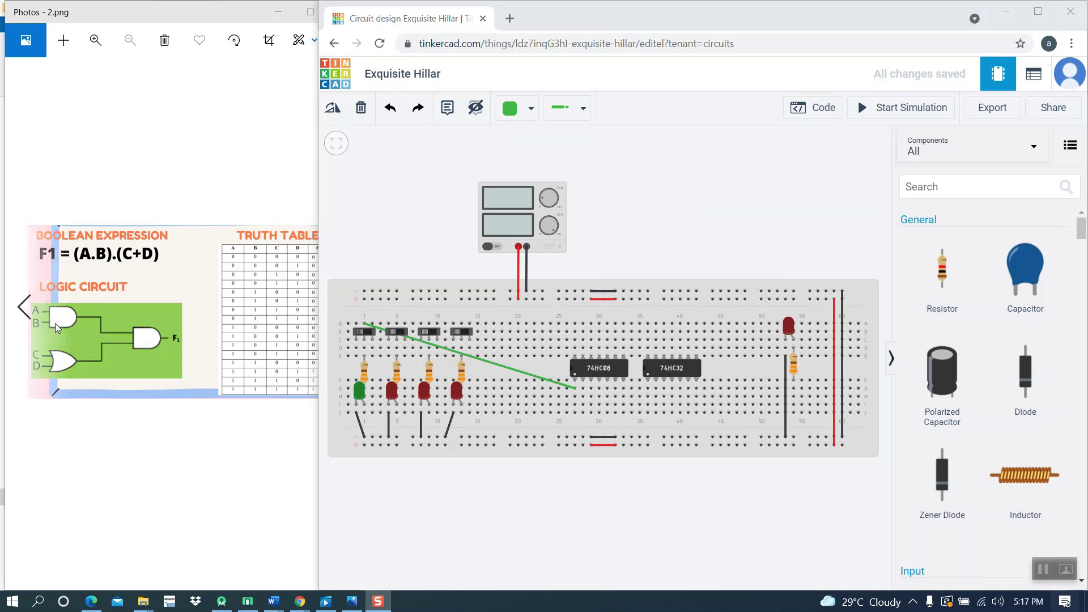
Run a blue wire from switch B to the 74HC08 Input 1B pin.
left_click(397, 324)
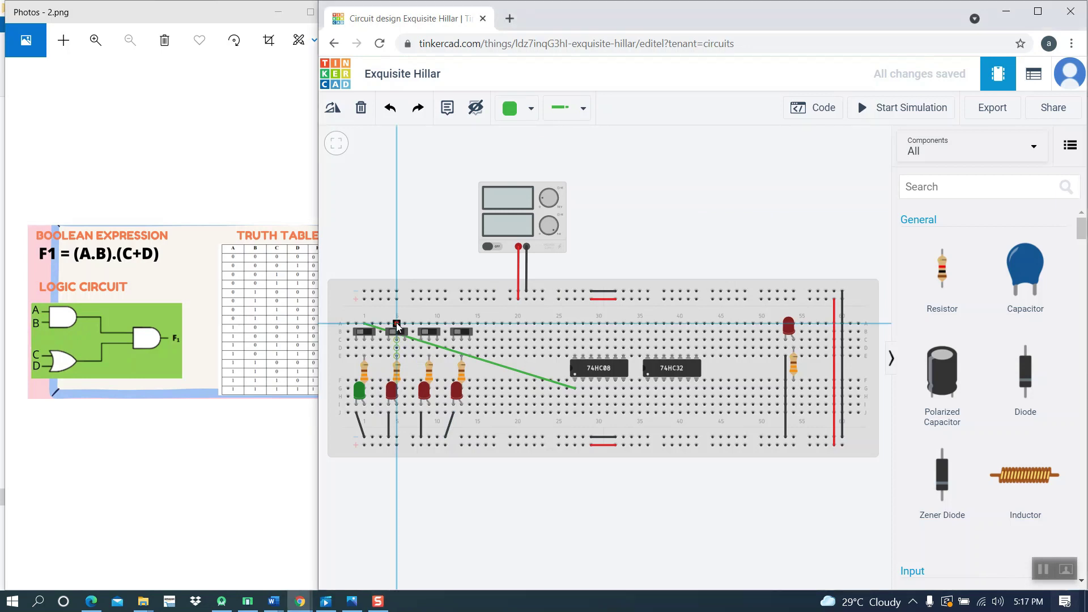
left_click(583, 380)
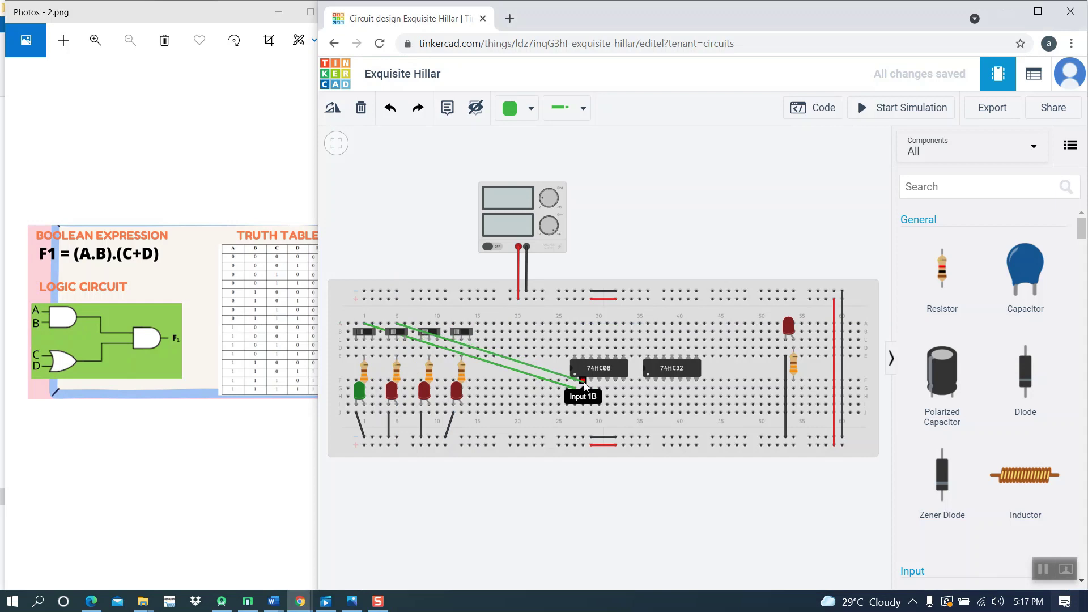
left_click(513, 109)
left_click(536, 300)
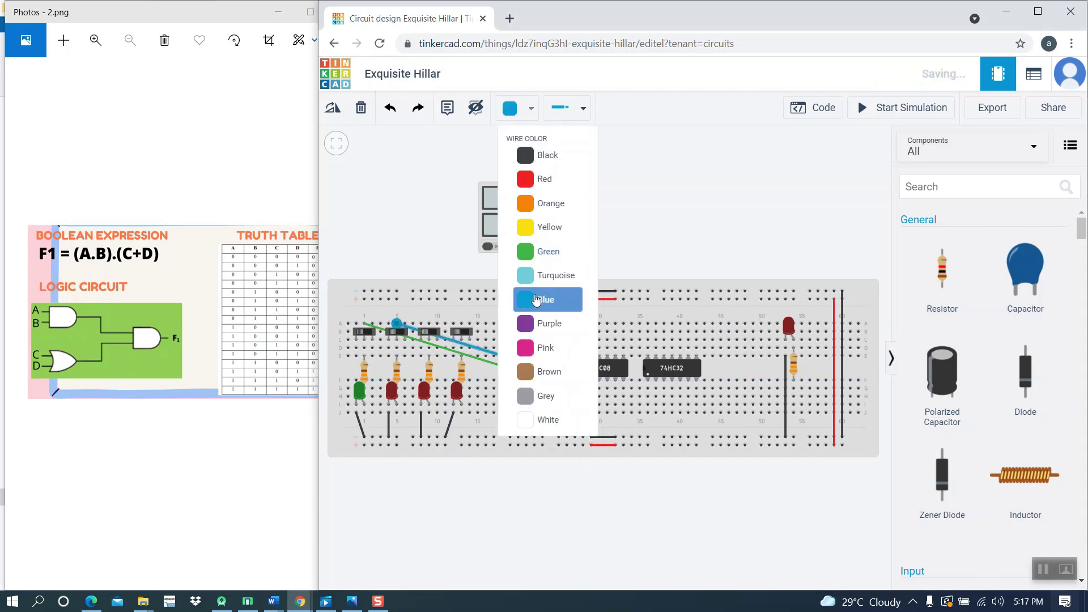
Change the second LED's colour to blue.
left_click(396, 396)
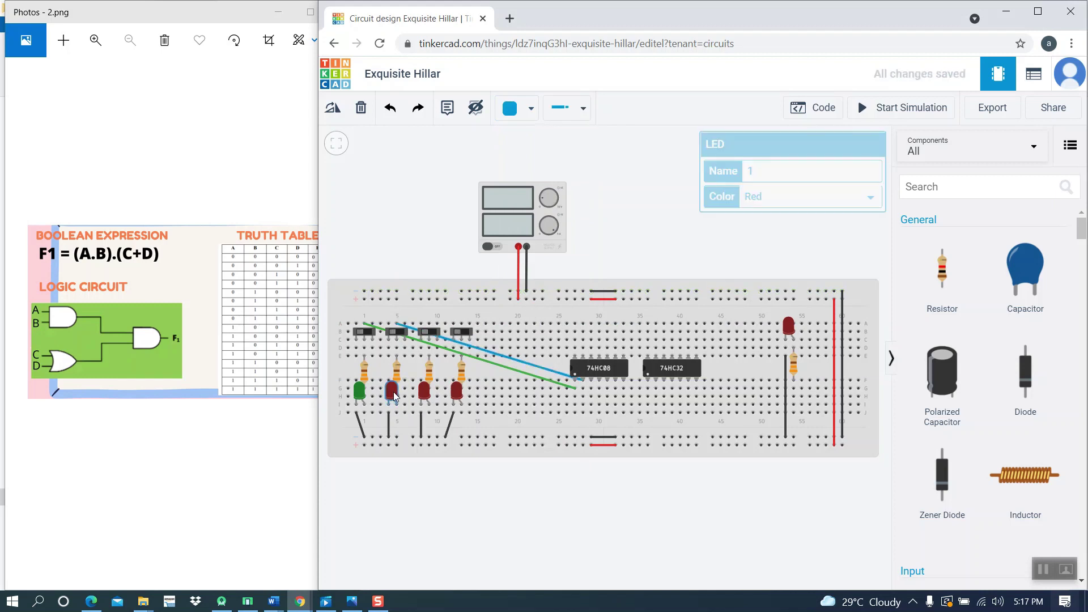
left_click(771, 198)
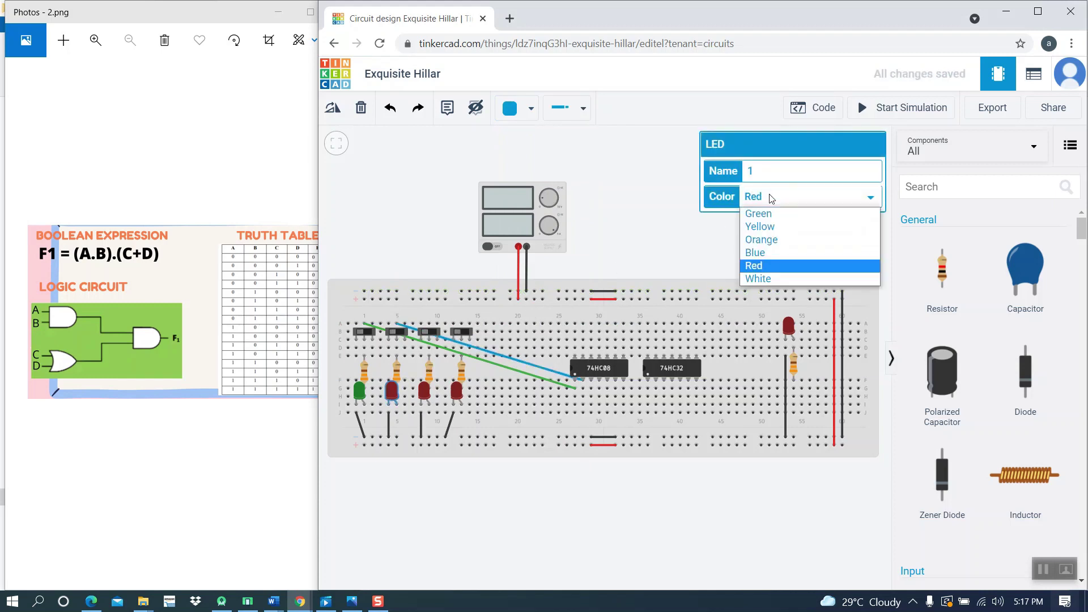
left_click(760, 254)
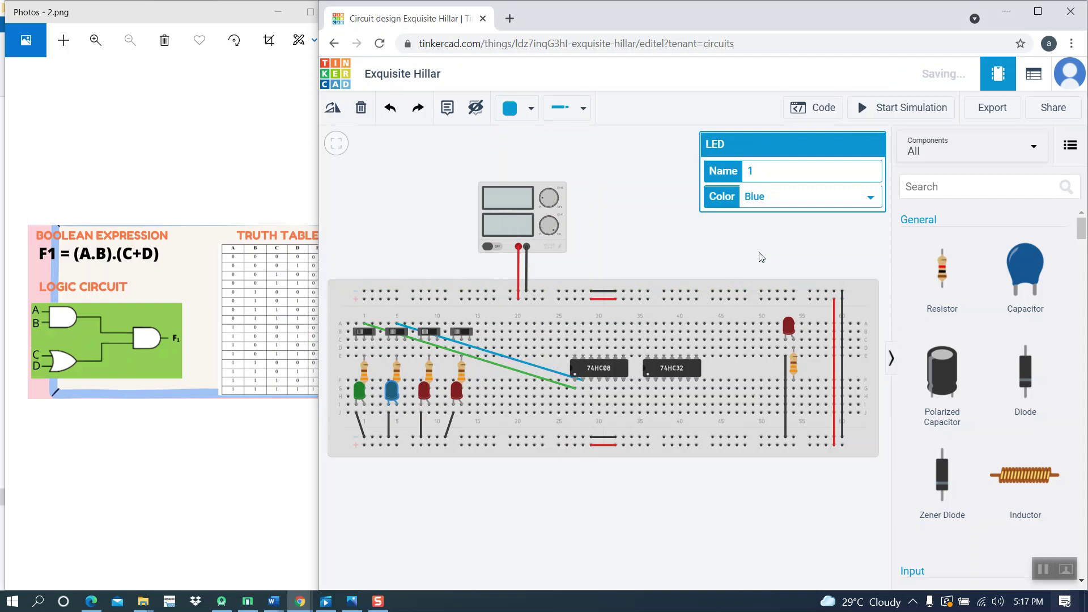
left_click(1042, 571)
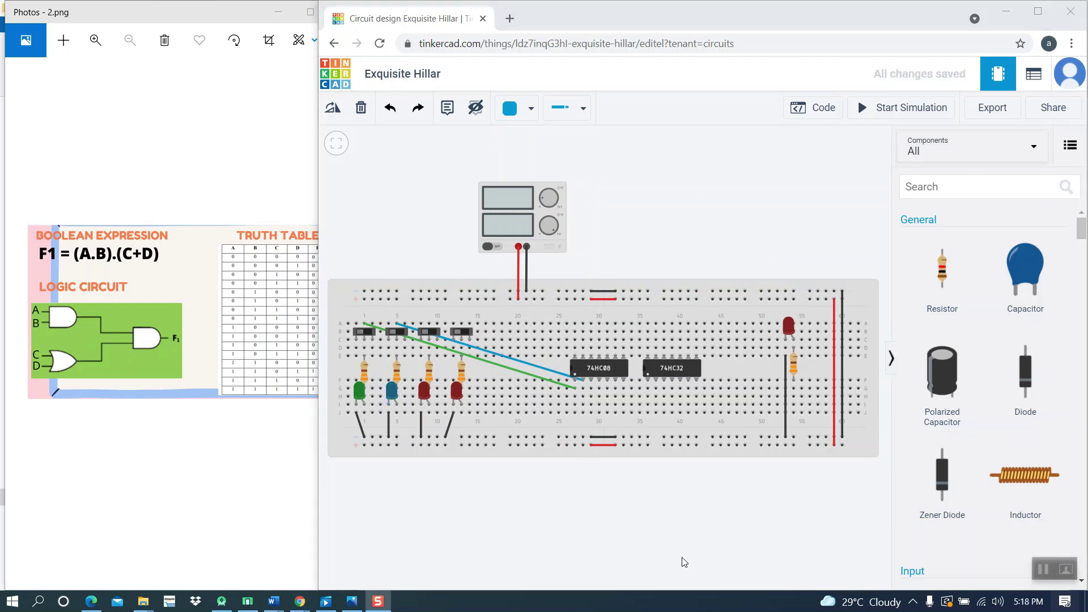
Draw a short purple wire between two adjacent holes just below the 74HC08.
left_click(591, 390)
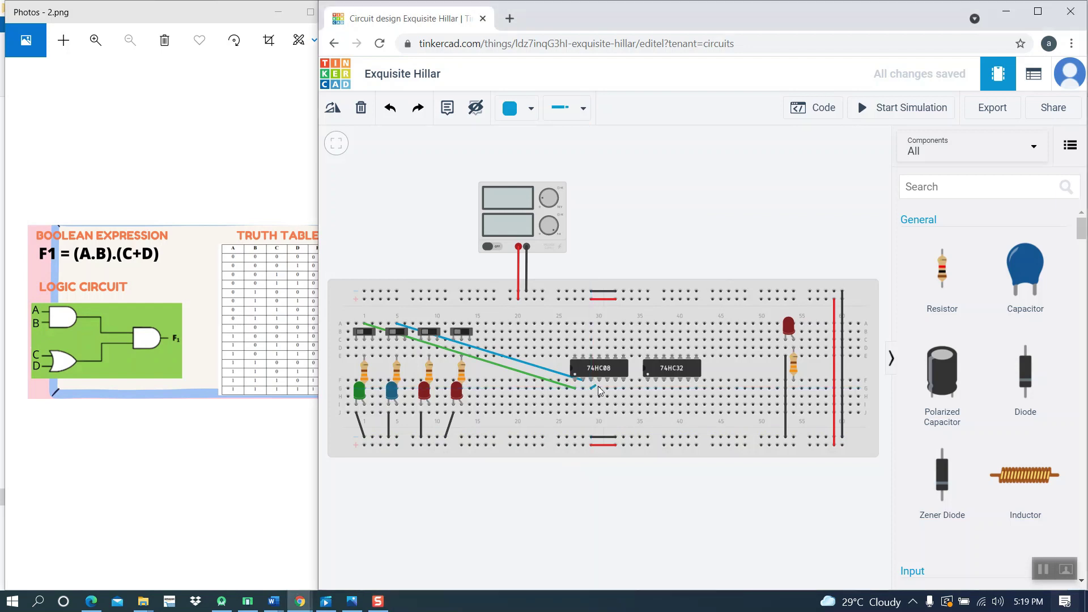
left_click(600, 387)
left_click(518, 108)
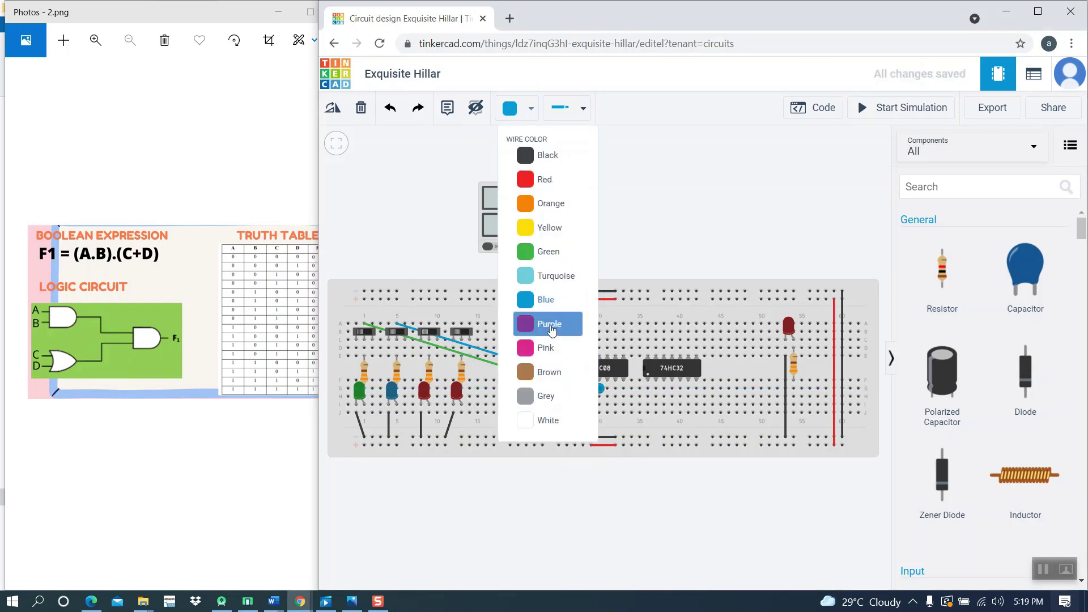
left_click(550, 324)
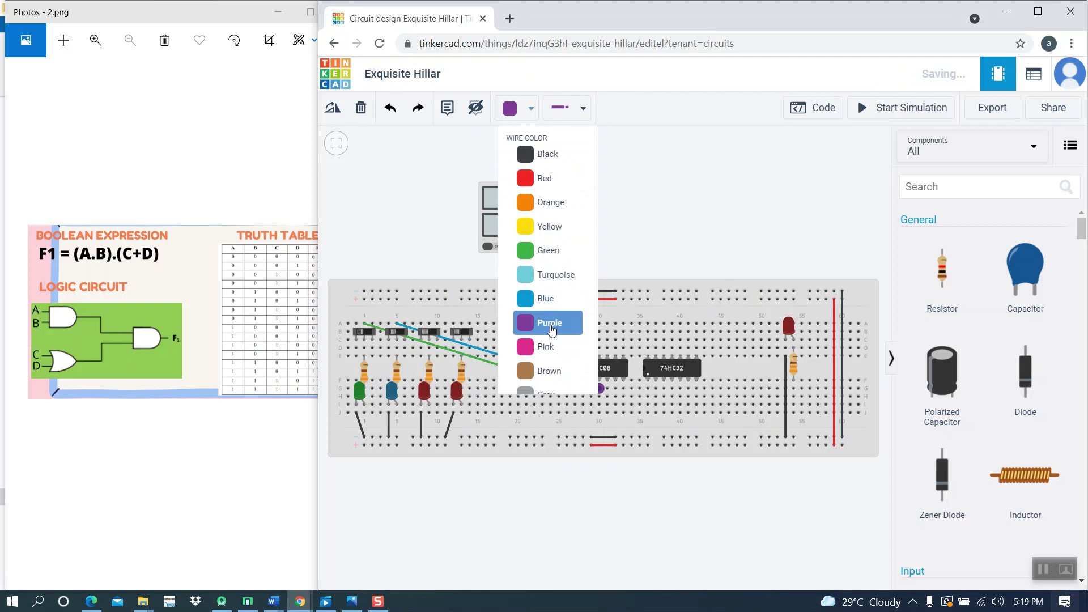
left_click(683, 525)
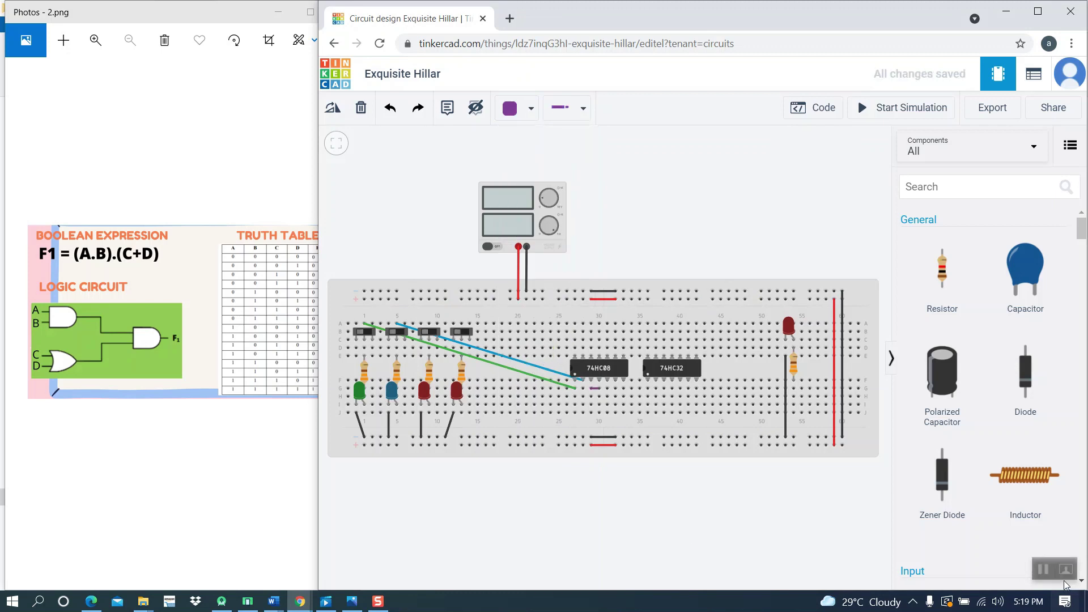
left_click(1039, 572)
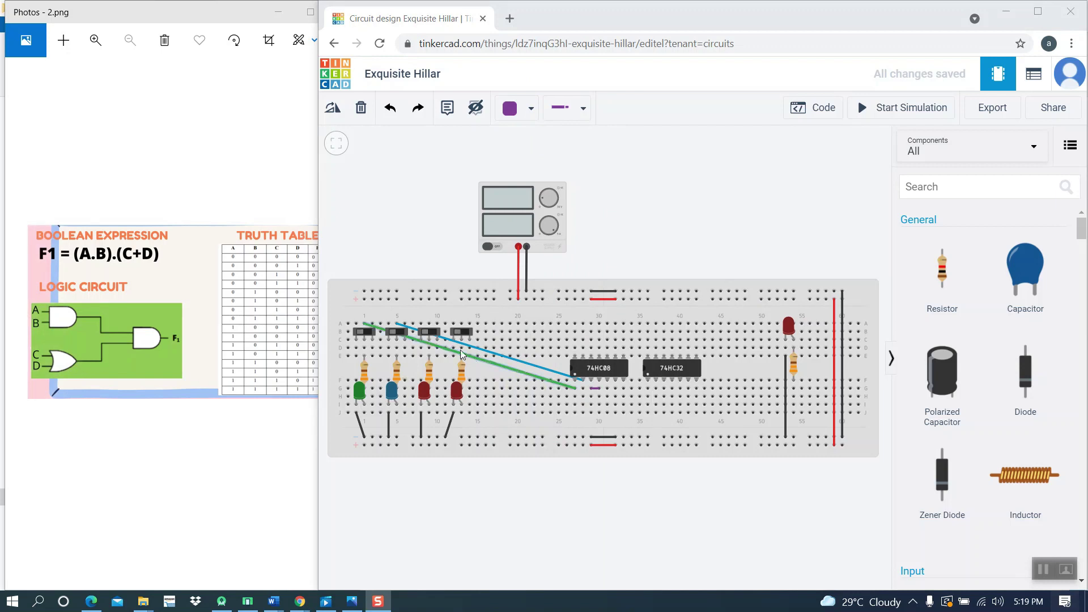
Run a yellow wire from switch C to the 74HC32 Input 1A column.
left_click(430, 321)
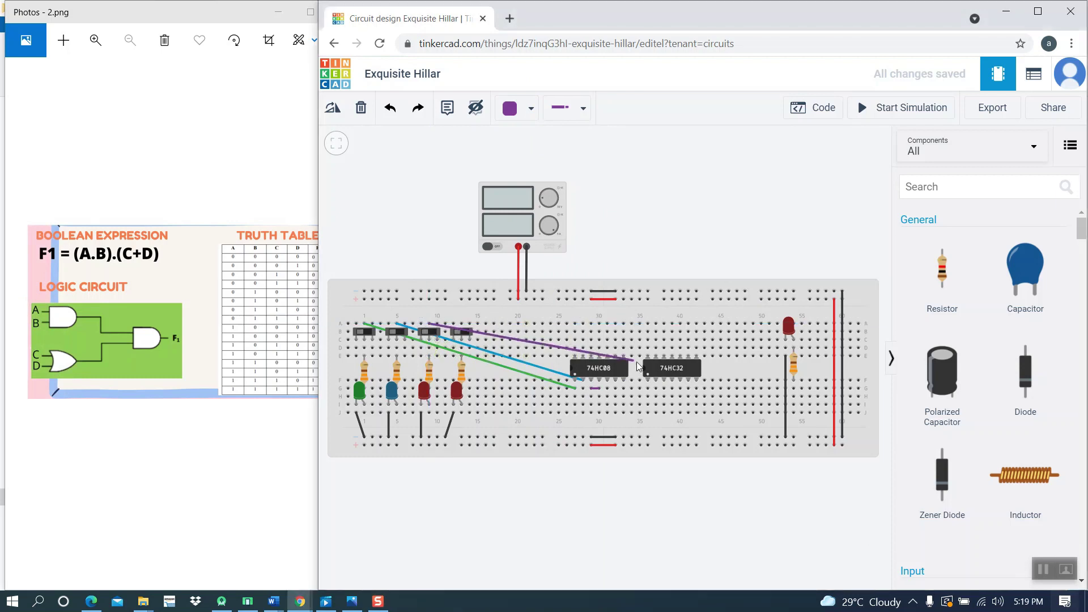
left_click(648, 379)
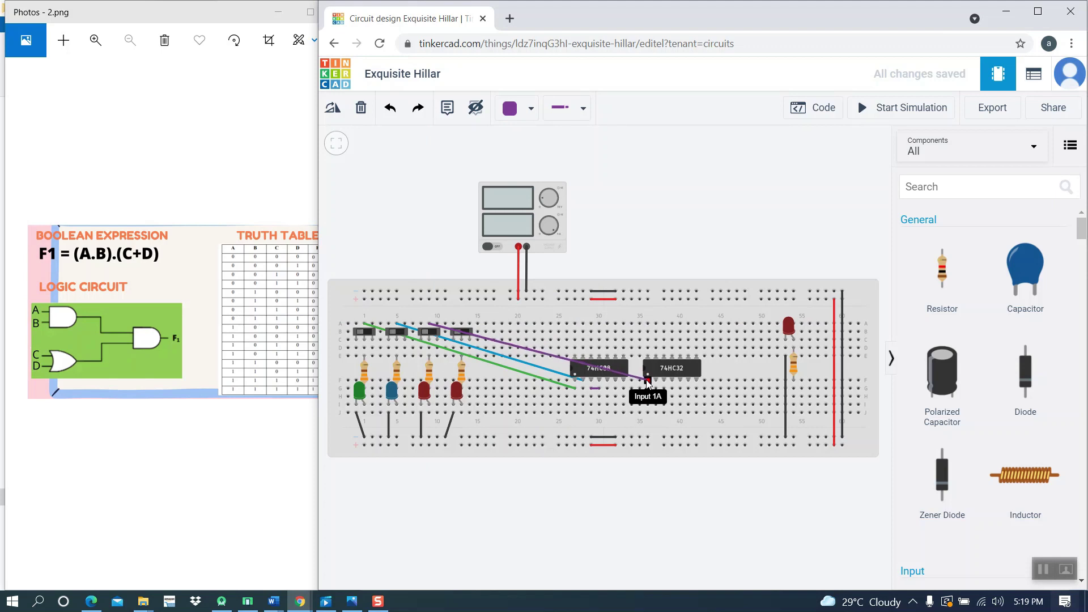
left_click_drag(647, 380, 649, 390)
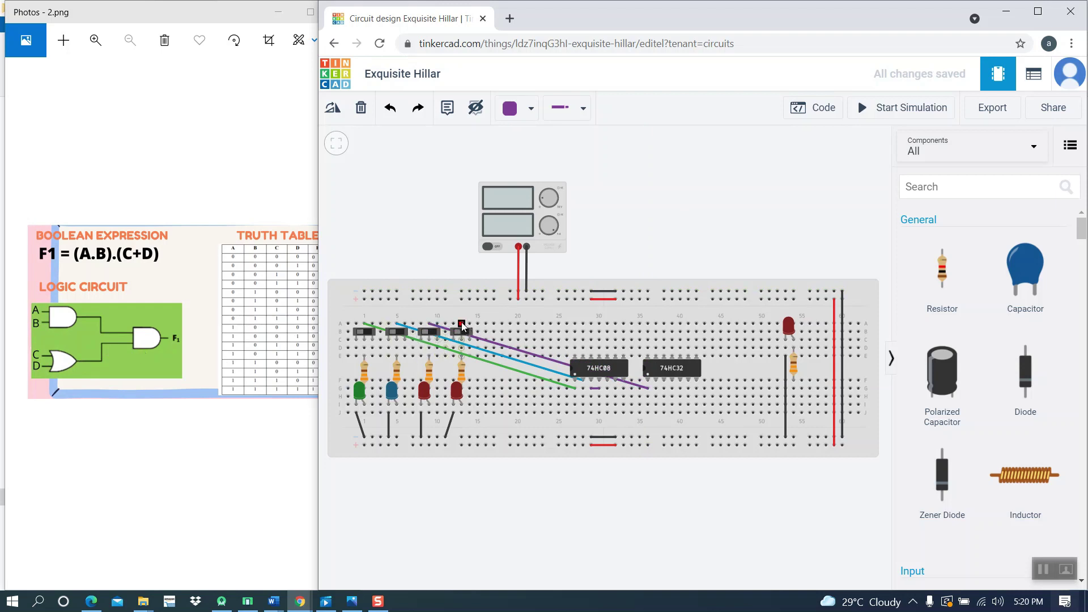
left_click(532, 352)
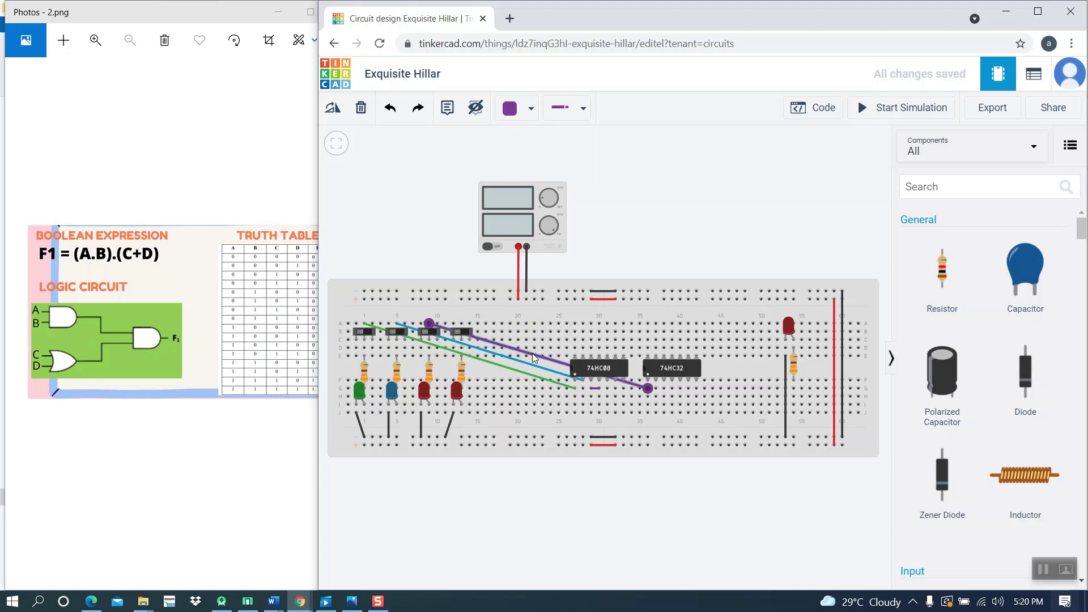
left_click(529, 107)
left_click(543, 228)
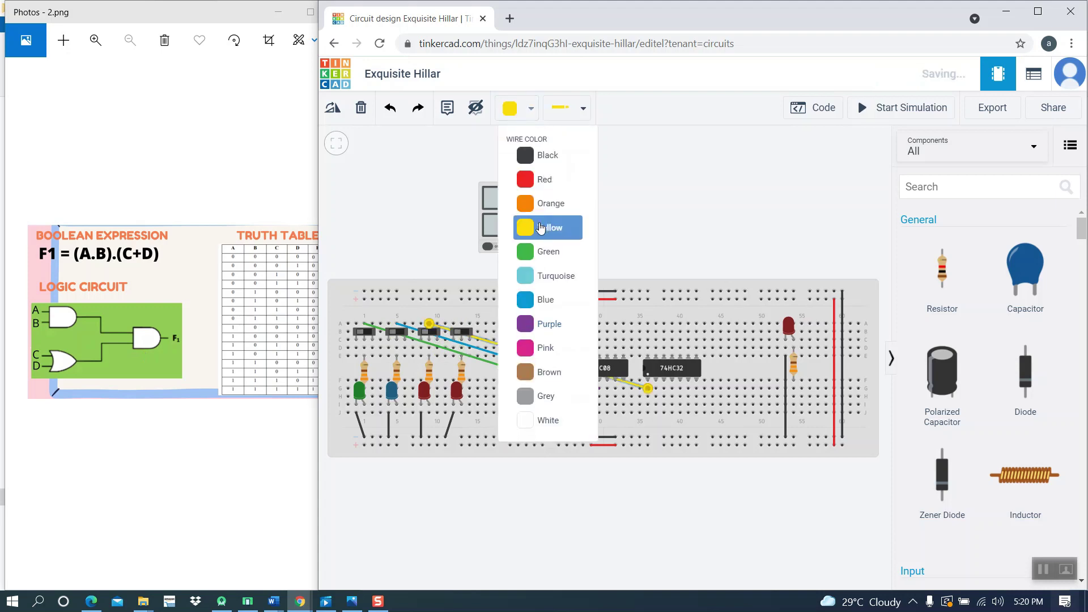
Change the third LED's colour from red to yellow.
left_click(424, 389)
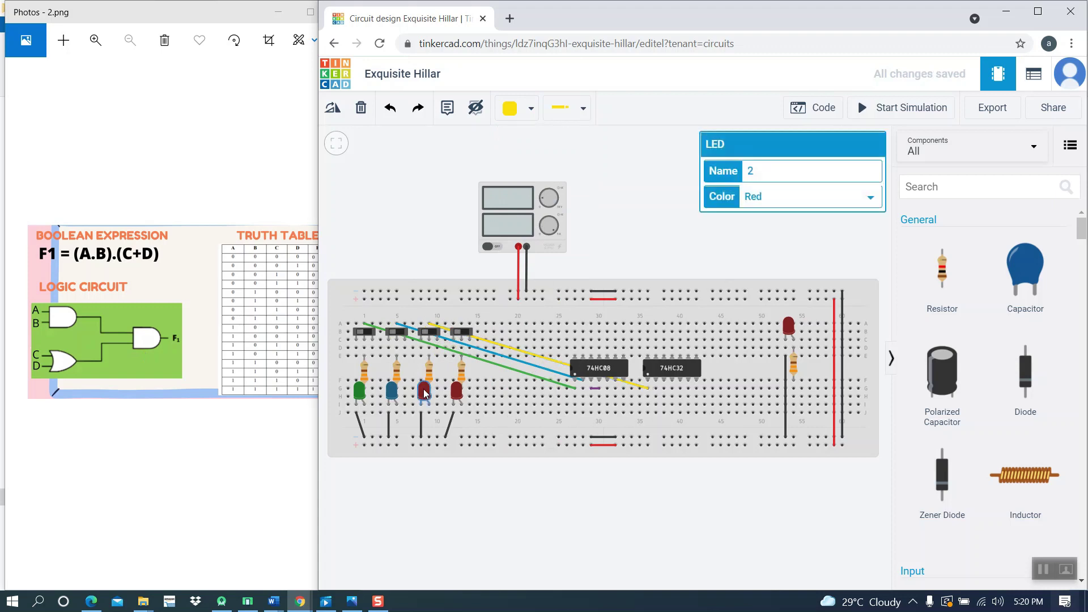
left_click(795, 197)
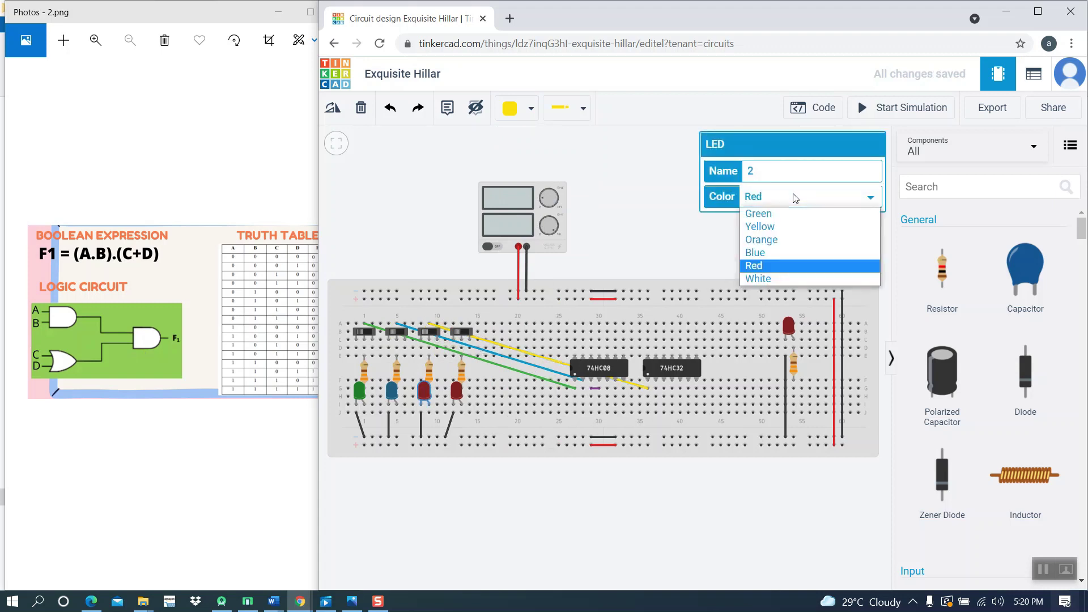
left_click(765, 227)
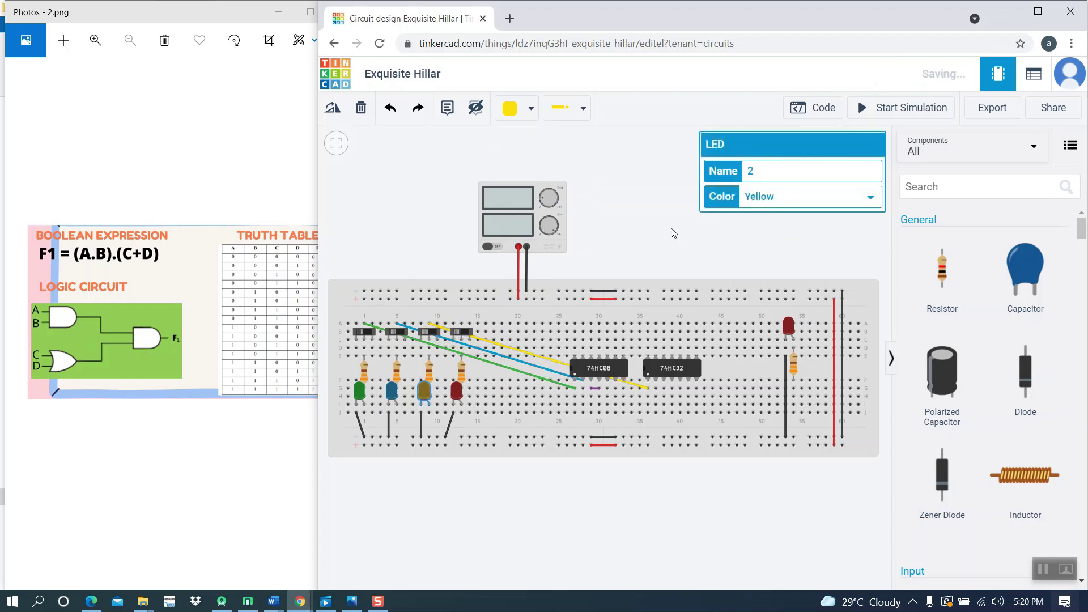
left_click(628, 258)
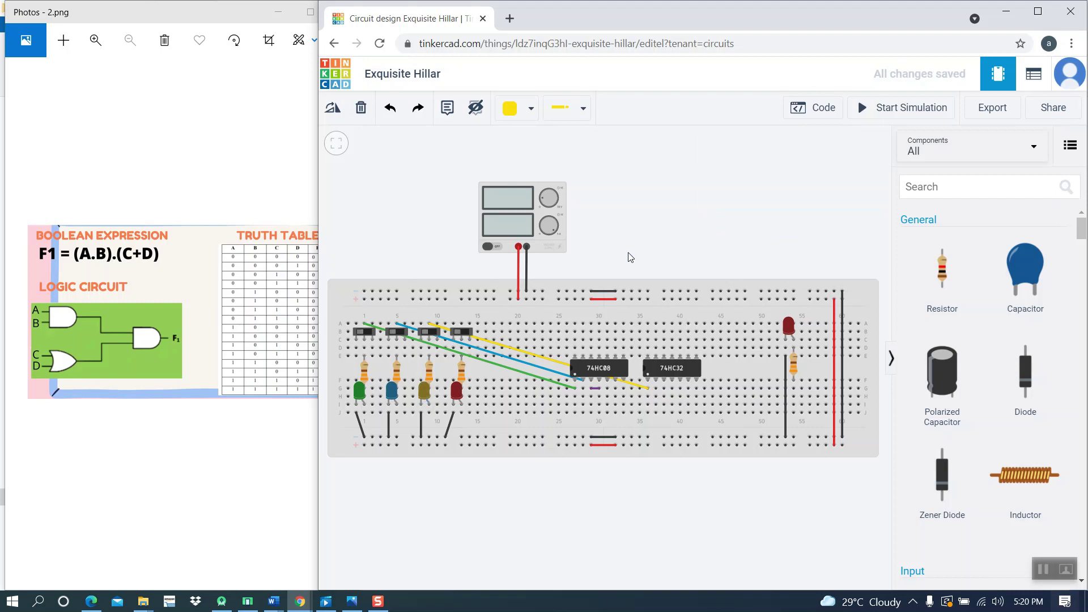
Run an orange wire from the fourth switch's row to the 74HC32's Input 1B pin.
left_click(462, 325)
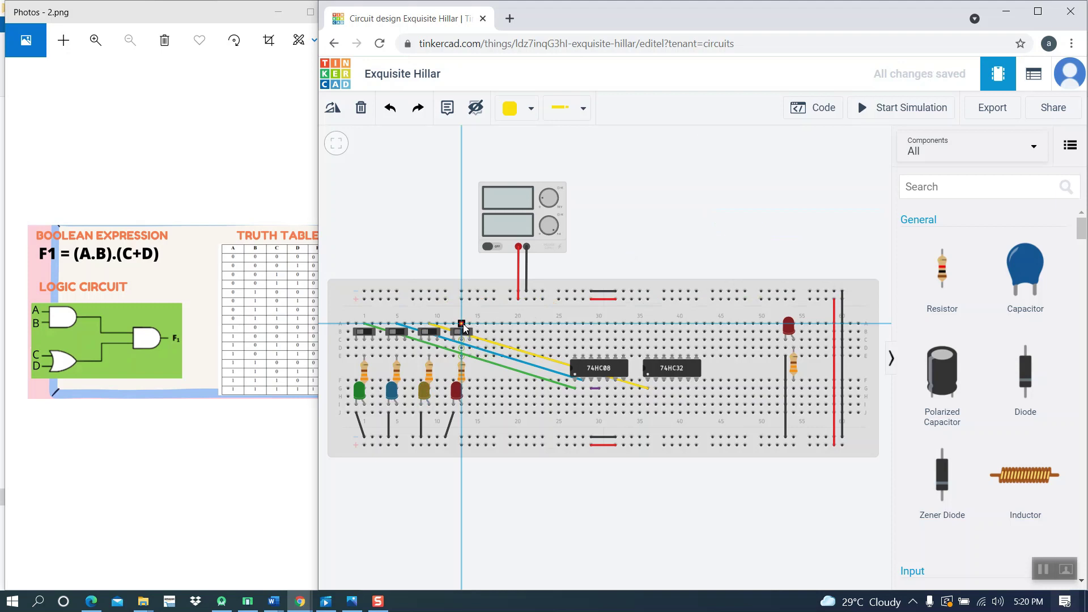
left_click(530, 108)
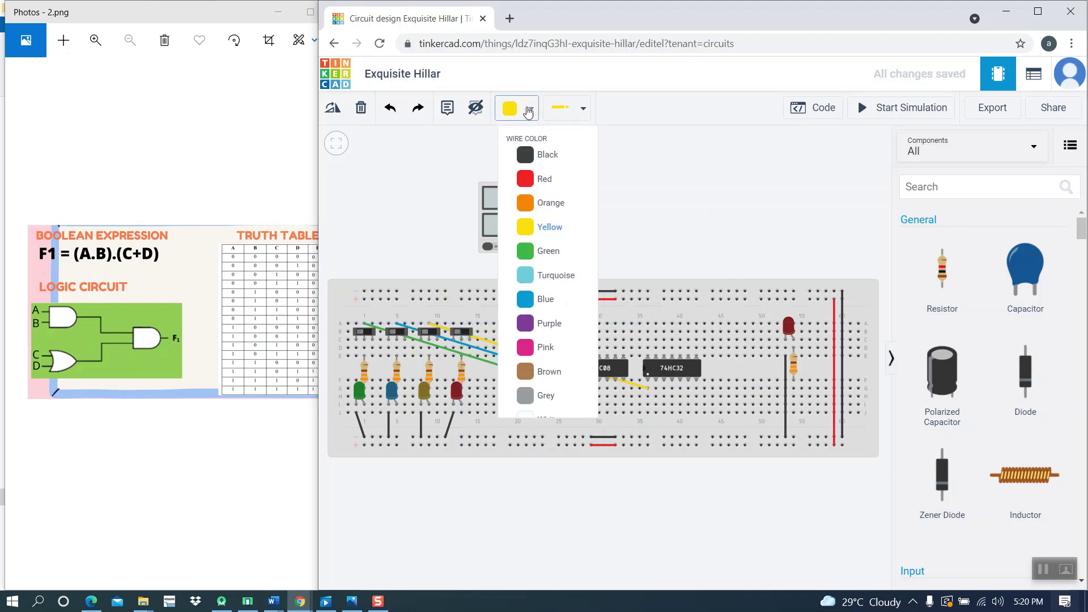
left_click(549, 203)
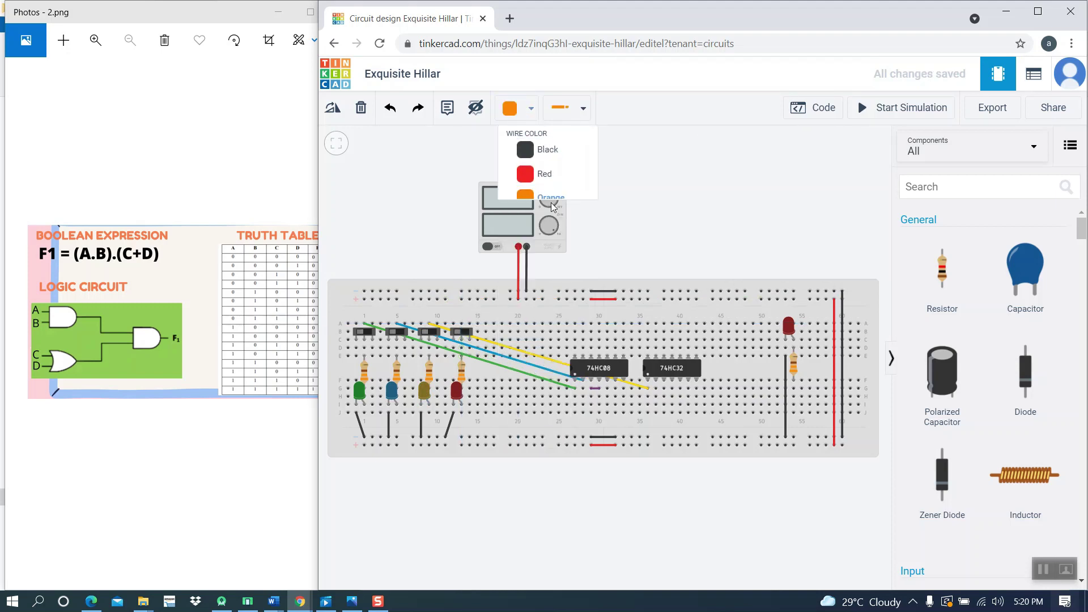
left_click(461, 323)
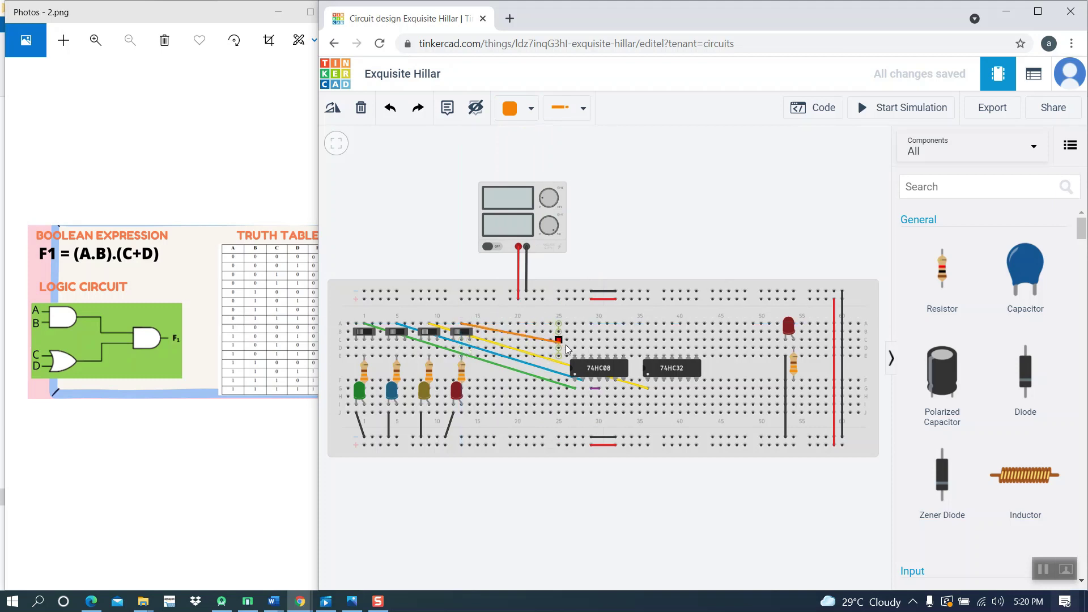
left_click(645, 365)
left_click_drag(645, 370, 656, 382)
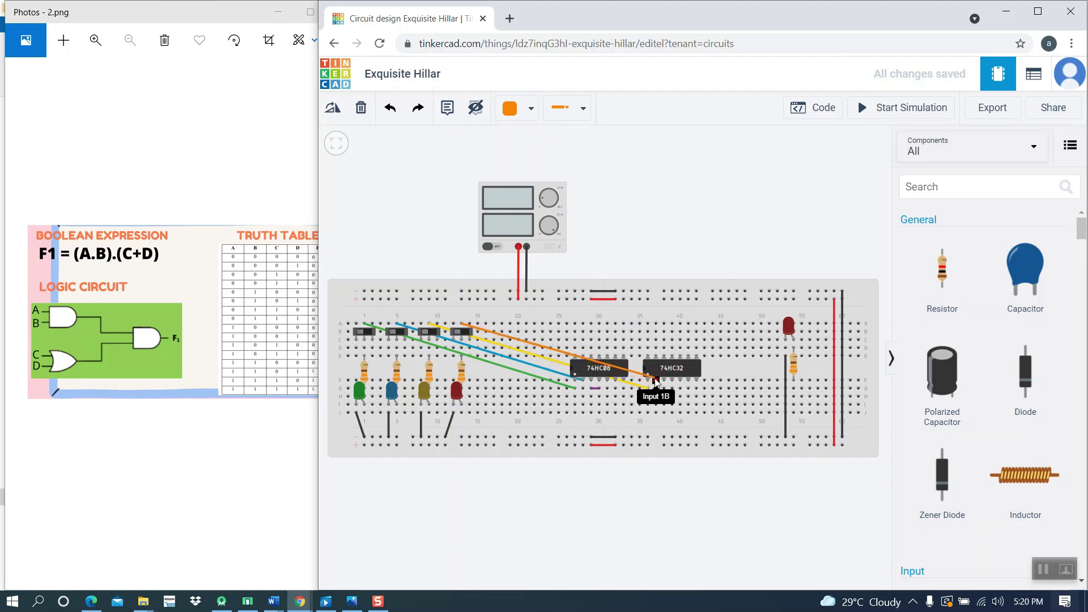
left_click(656, 382)
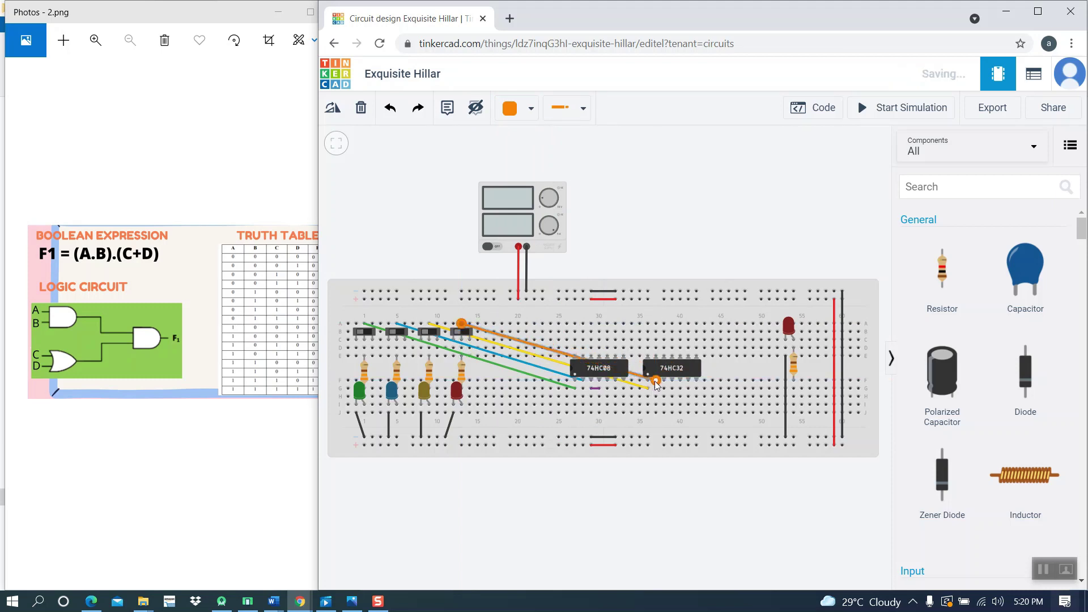
Change the fourth input LED's colour to orange.
left_click(457, 392)
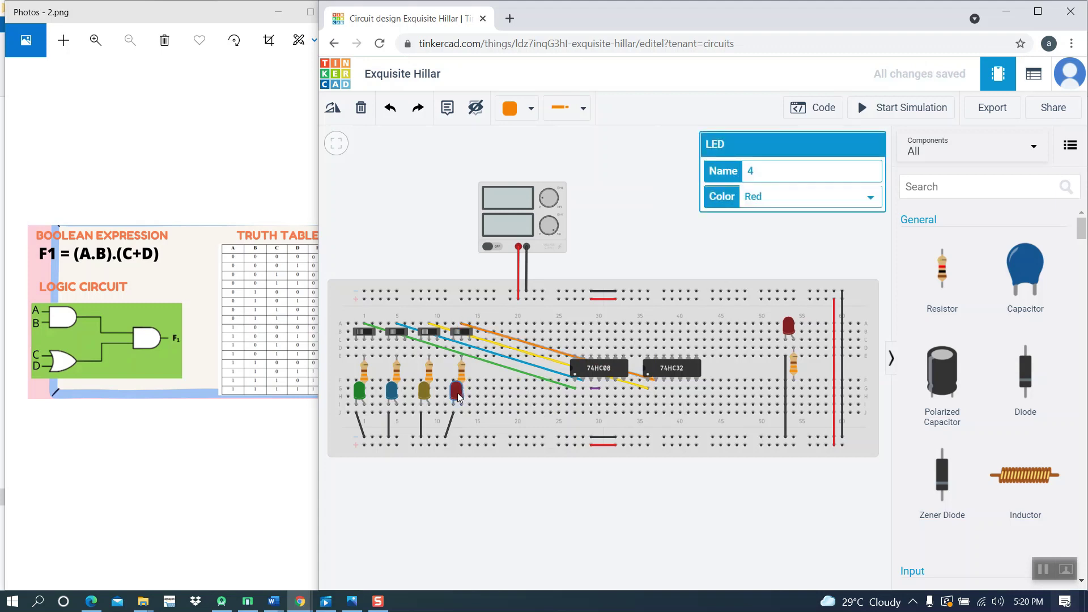
left_click(814, 197)
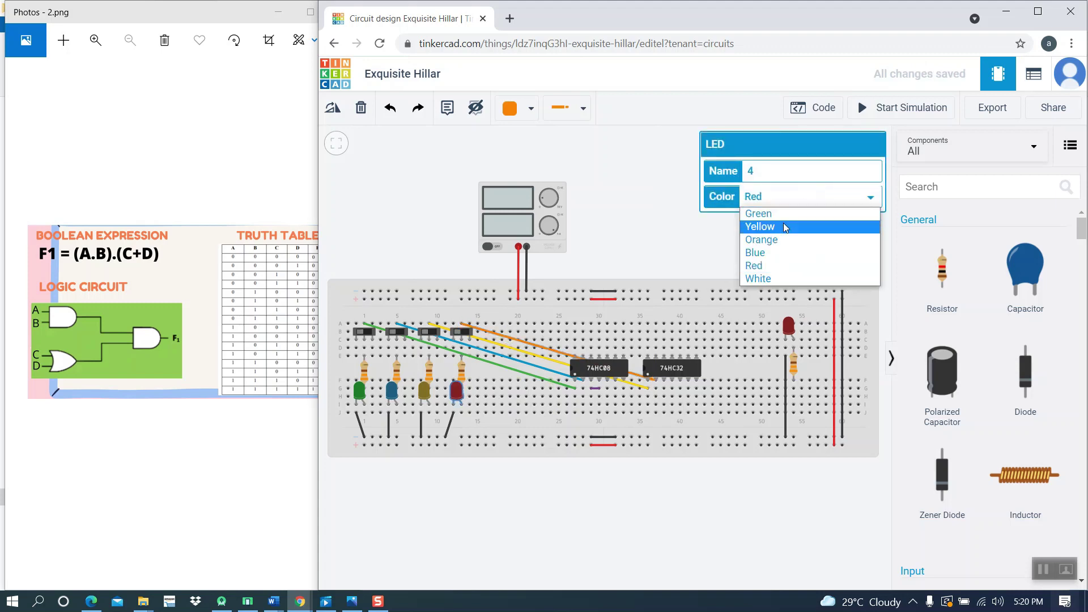
left_click(762, 239)
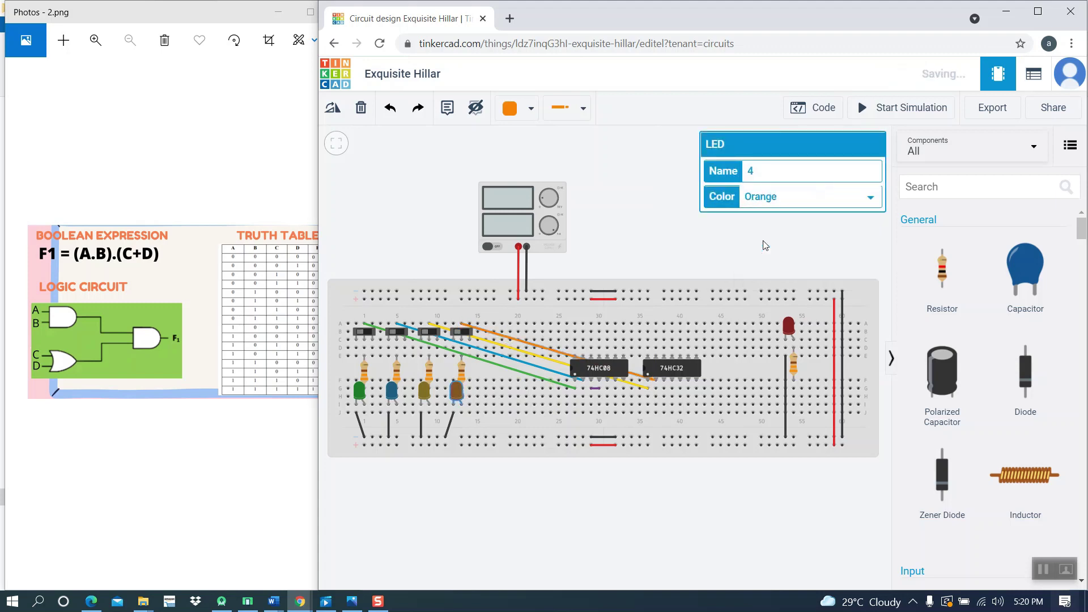
left_click(657, 226)
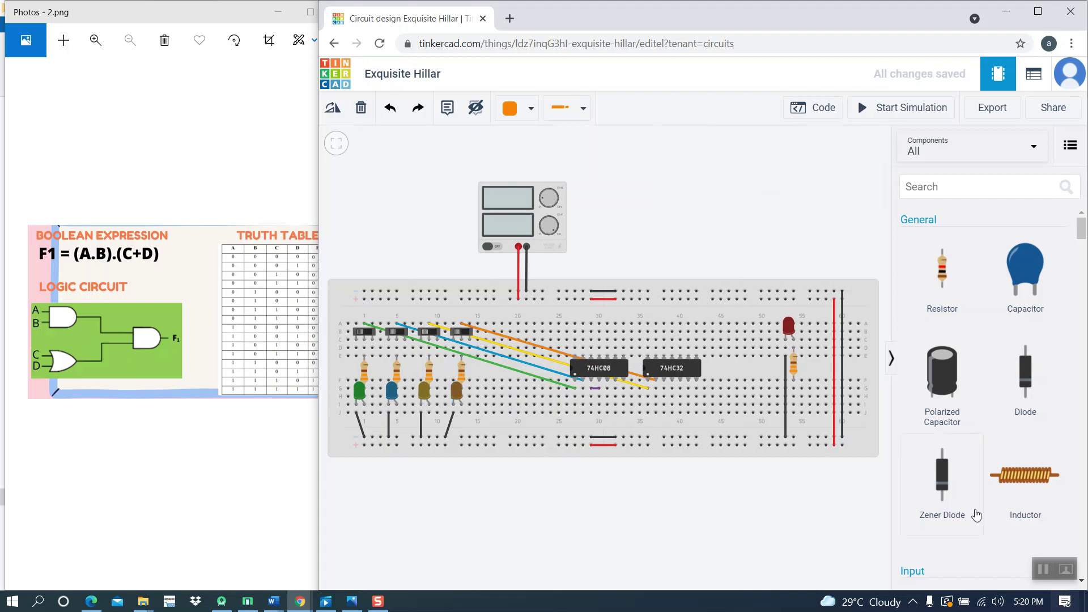
Draw a short wire beneath the chips from a 74HC08 pin column to a 74HC32 pin column.
left_click(1036, 561)
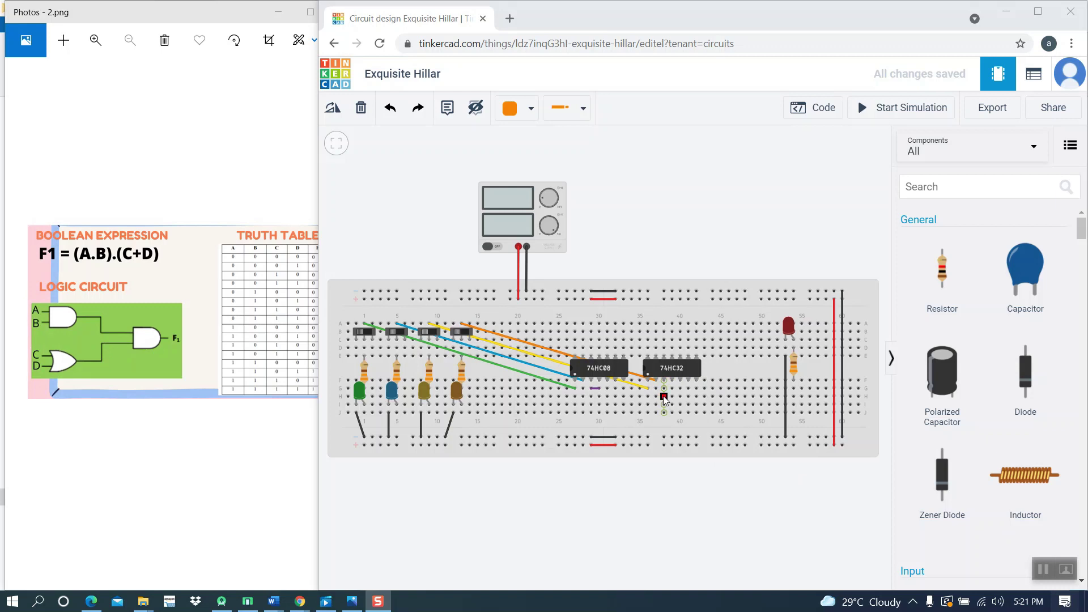
left_click(608, 398)
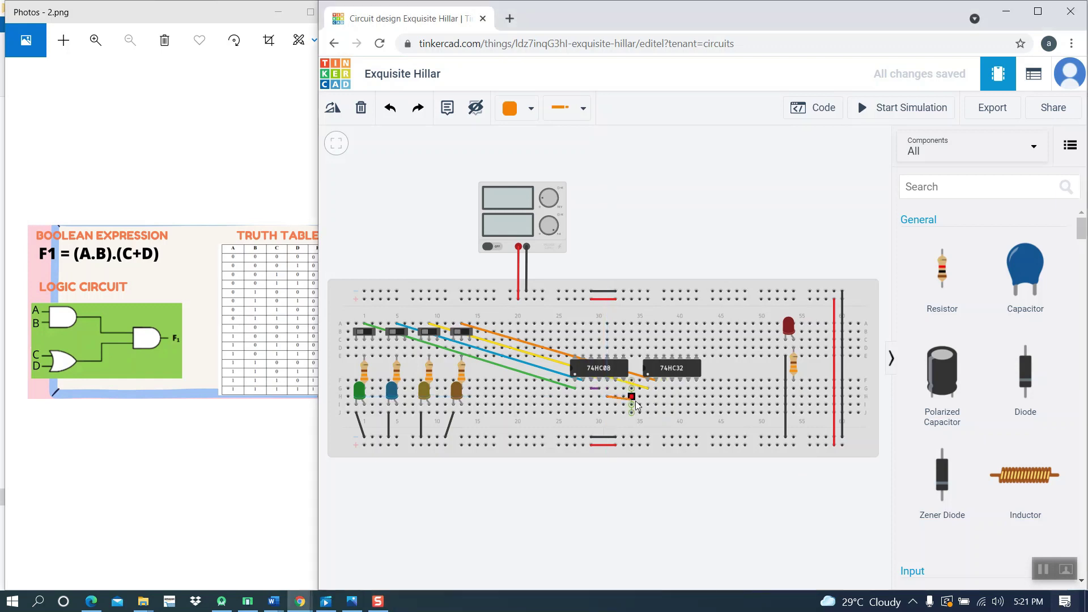
left_click(664, 398)
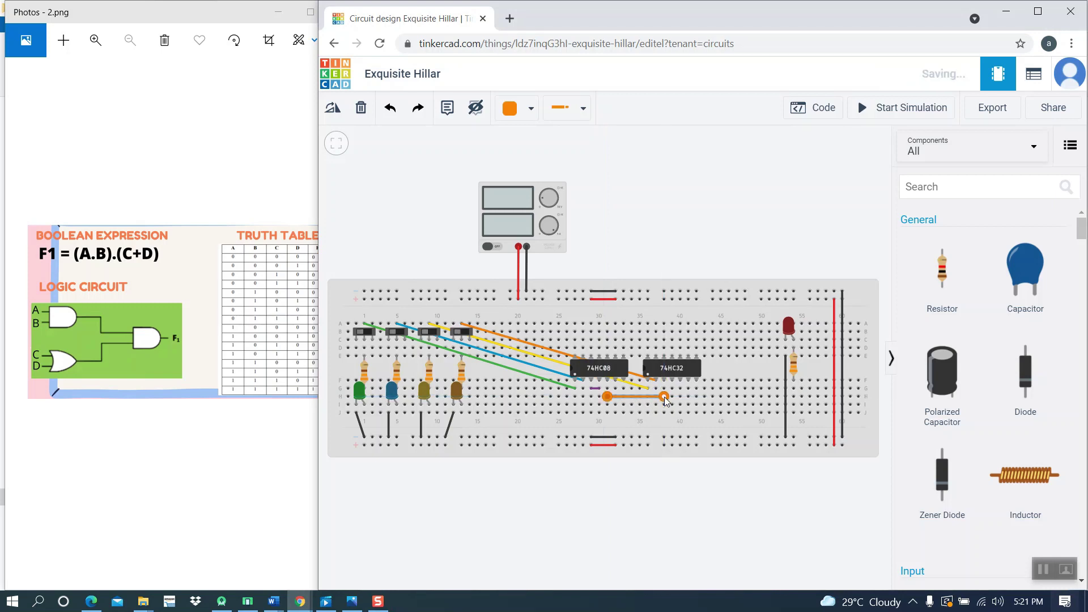
left_click(527, 114)
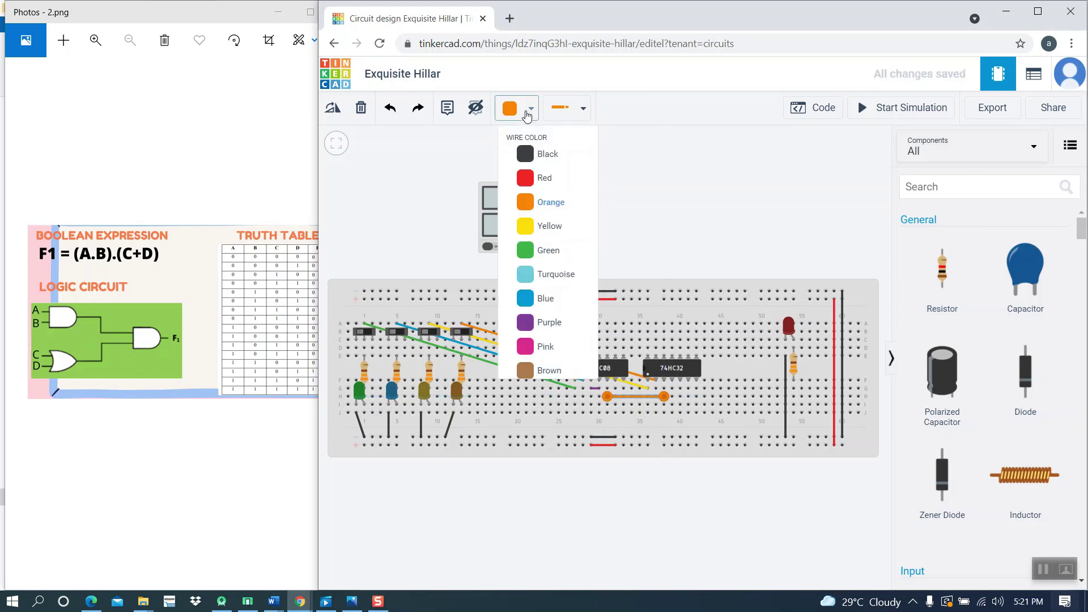
Recolour the short linking wire purple.
left_click(549, 325)
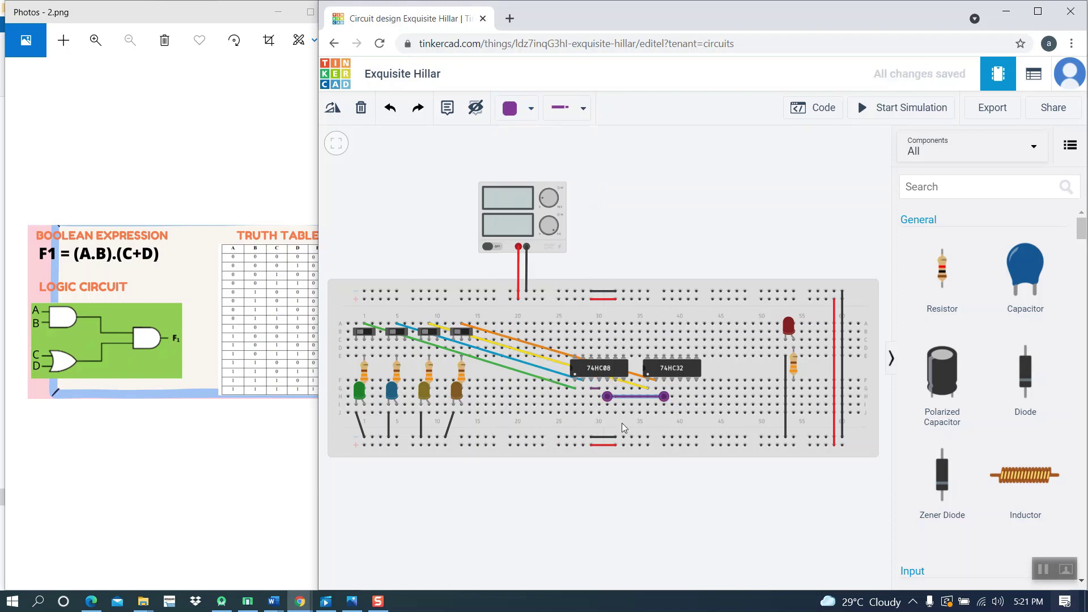
left_click(659, 537)
left_click(1039, 575)
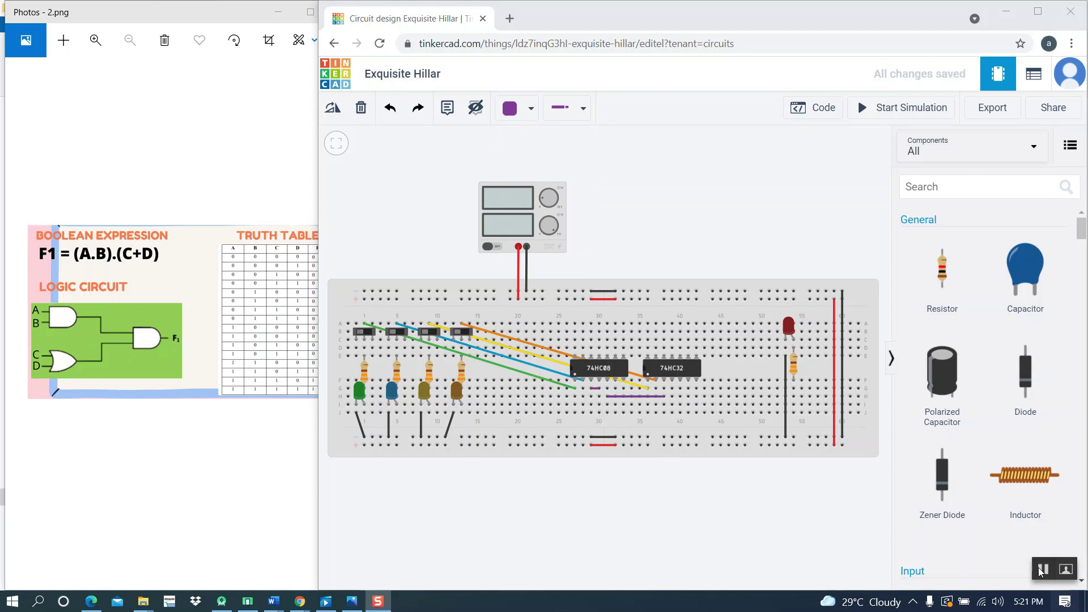
Draw a pink wire from the 74HC08 output across to the output LED's column.
left_click(615, 390)
left_click(794, 389)
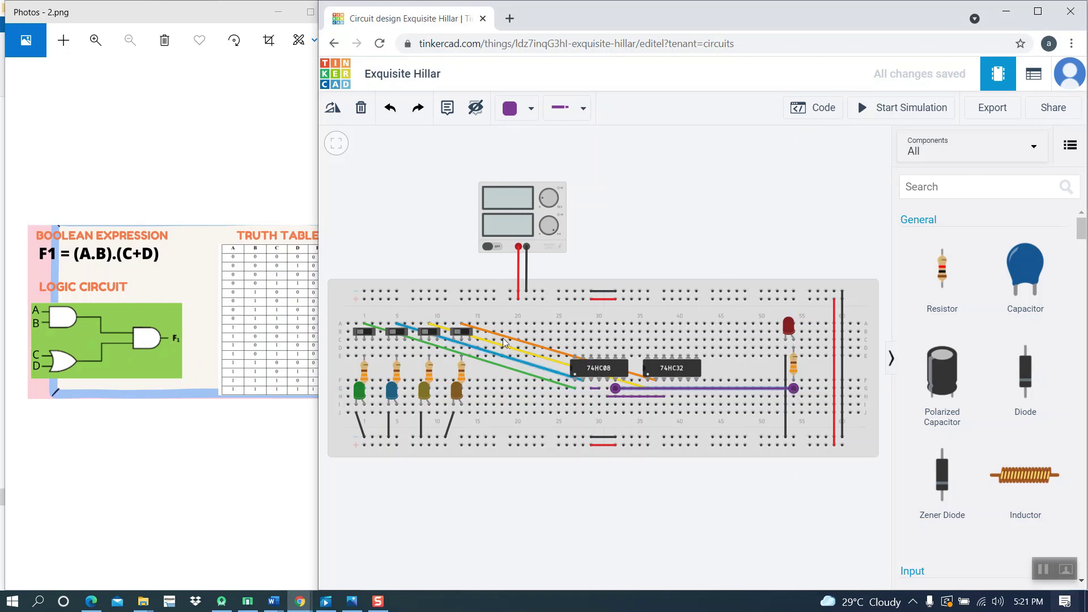
left_click(518, 112)
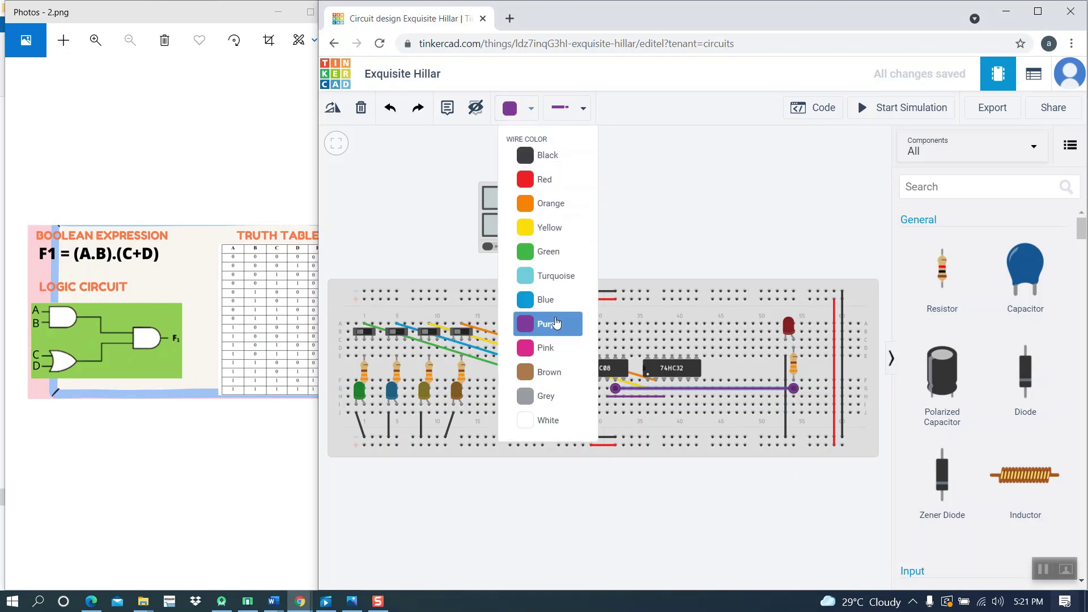
left_click(544, 346)
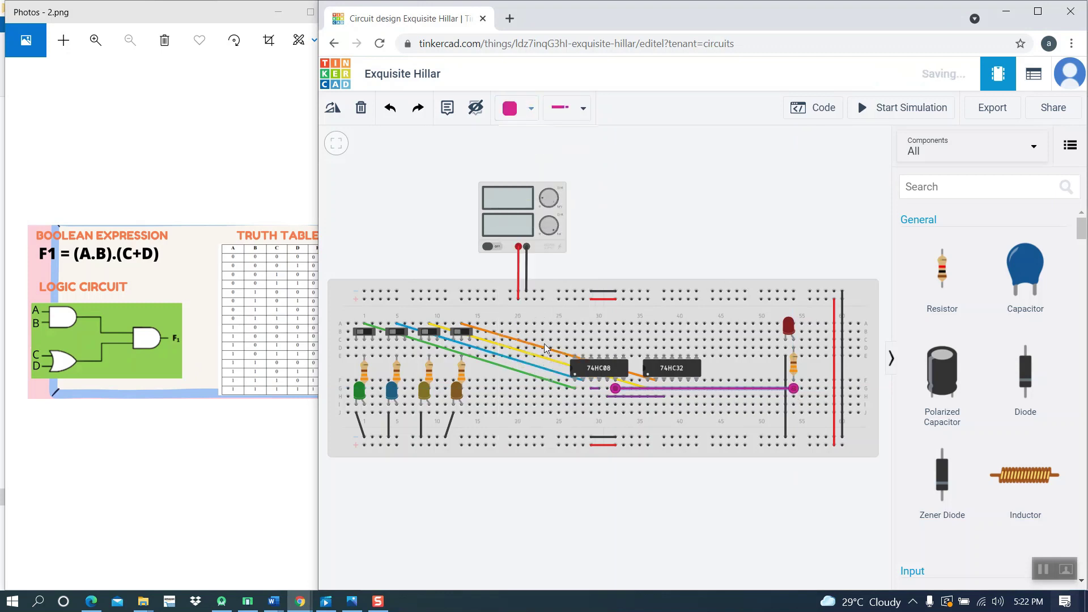
left_click(801, 250)
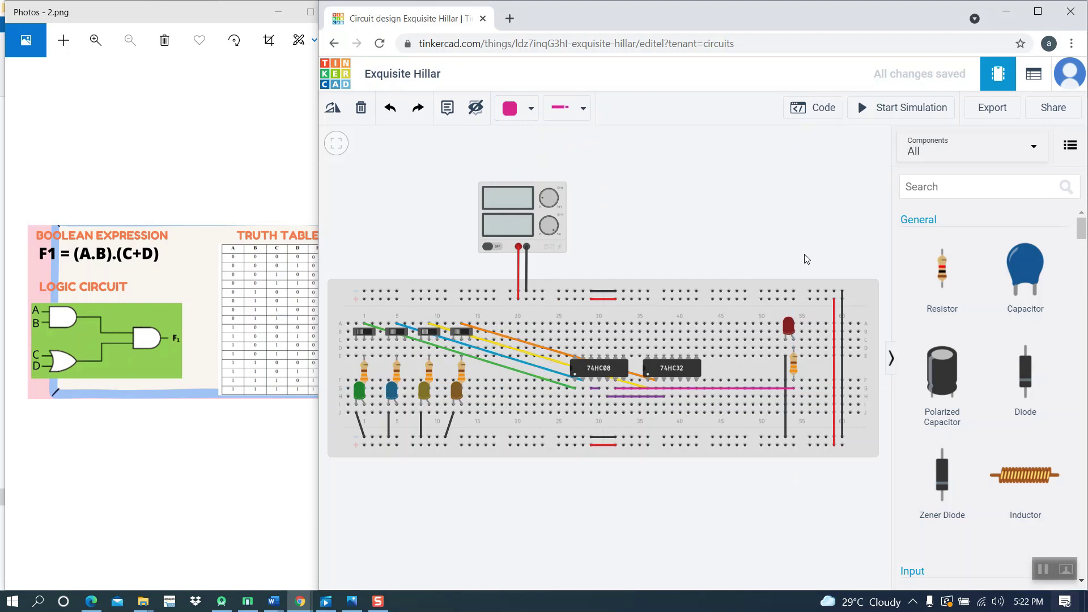
Wire the 74HC08's power pin to the top rail in red and its ground pin to the bottom rail in black.
left_click(1046, 570)
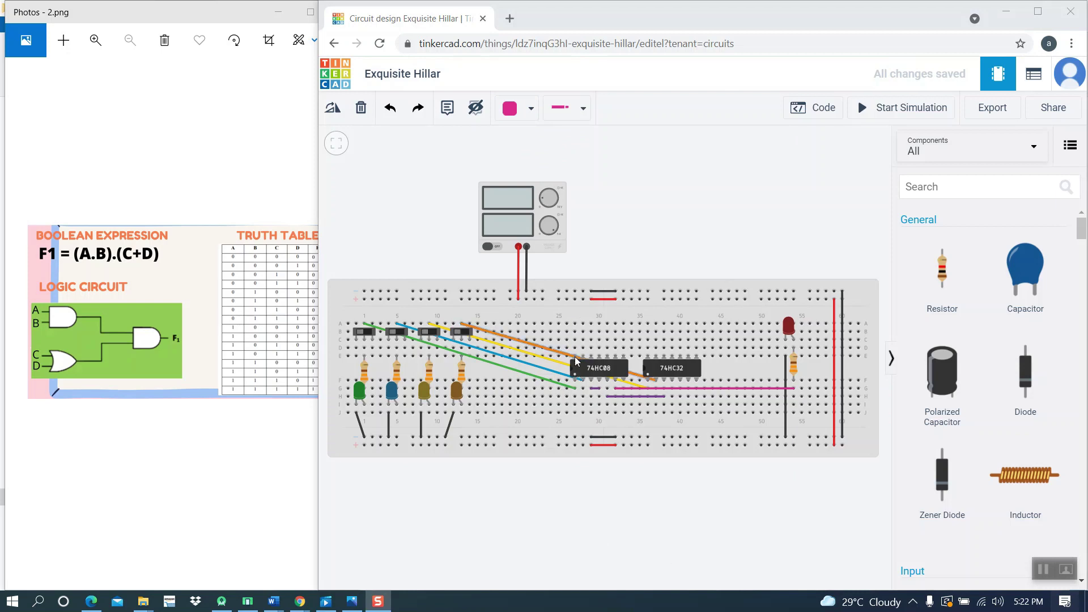
left_click(521, 108)
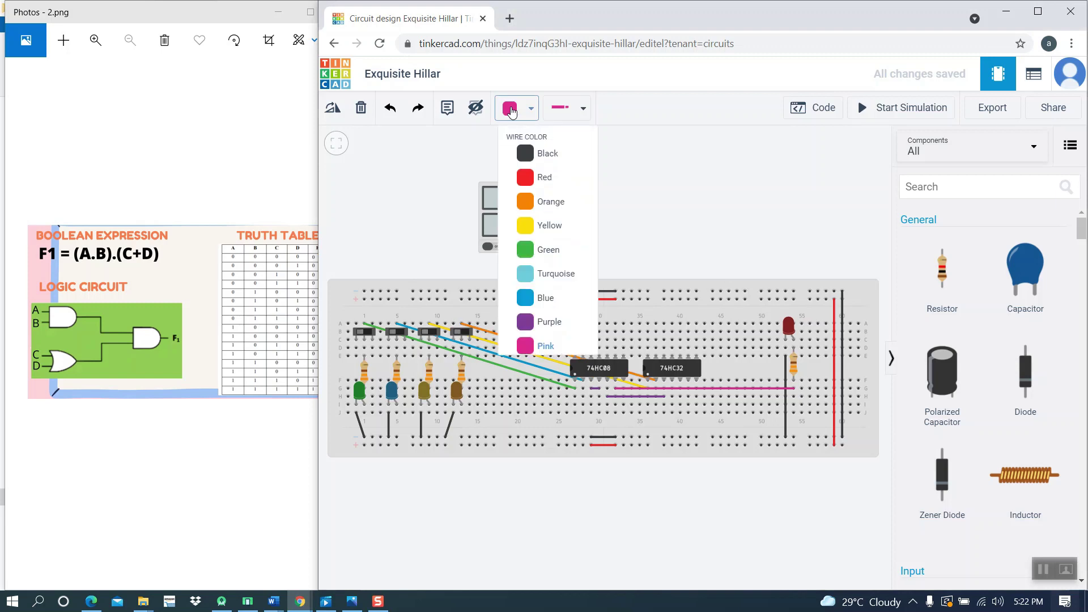
left_click(544, 179)
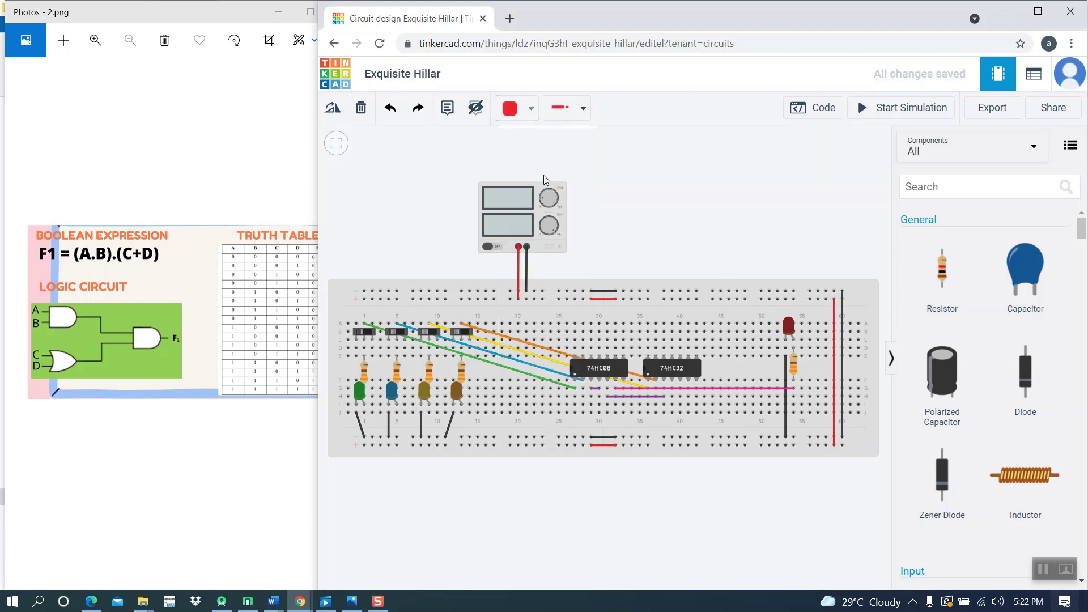
left_click(575, 356)
left_click(575, 299)
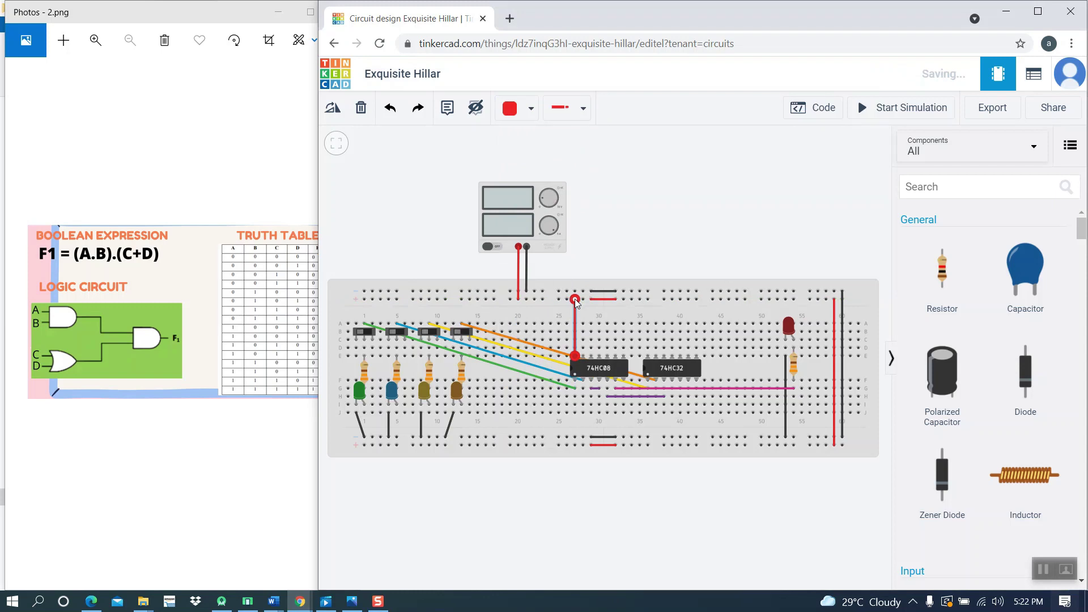
left_click(687, 246)
left_click(518, 108)
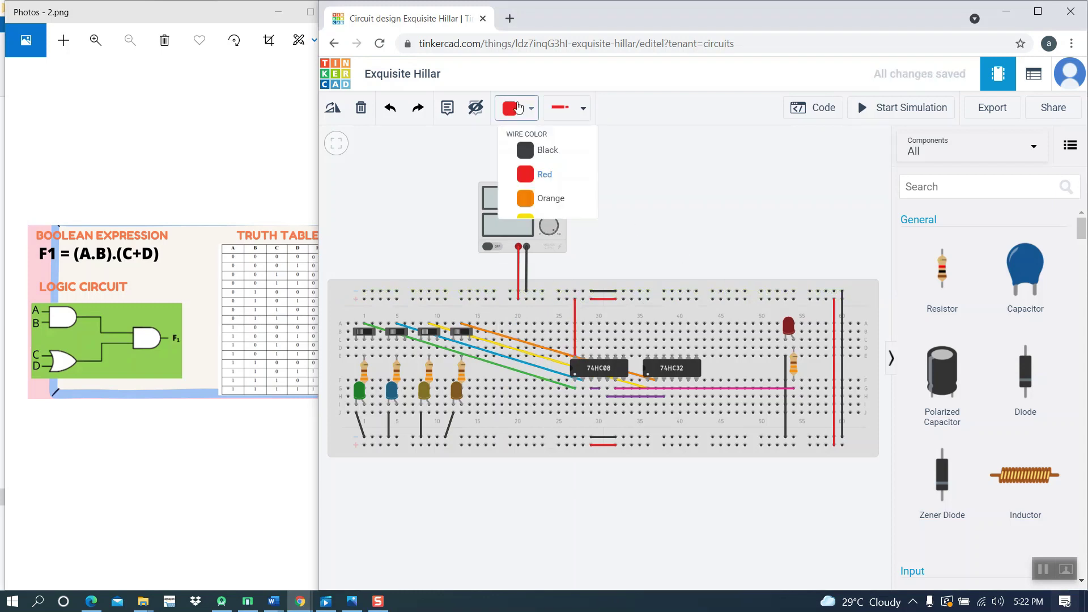
left_click(544, 162)
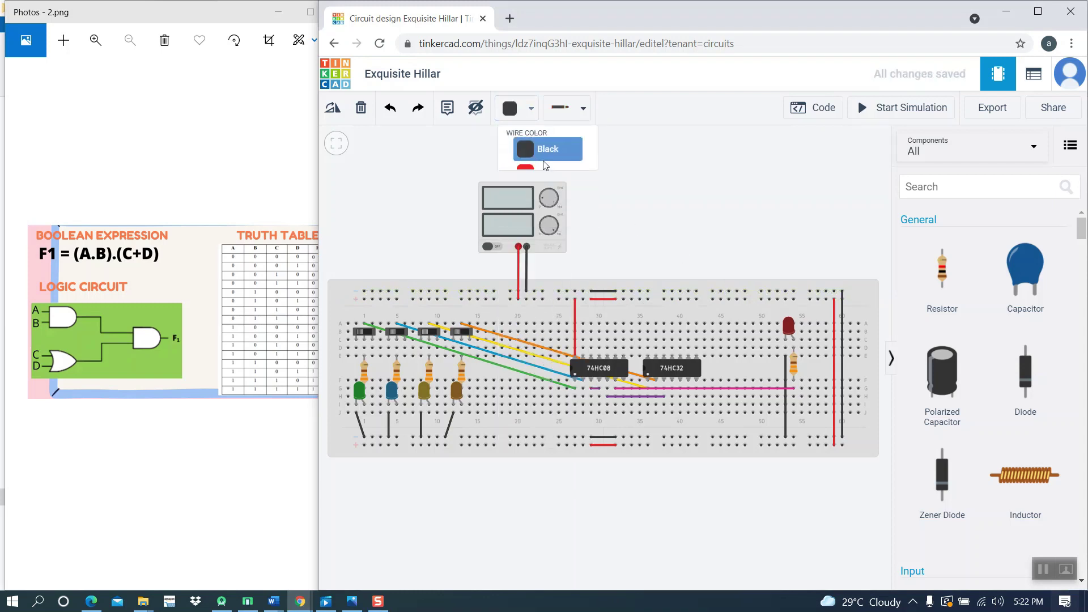
left_click(624, 383)
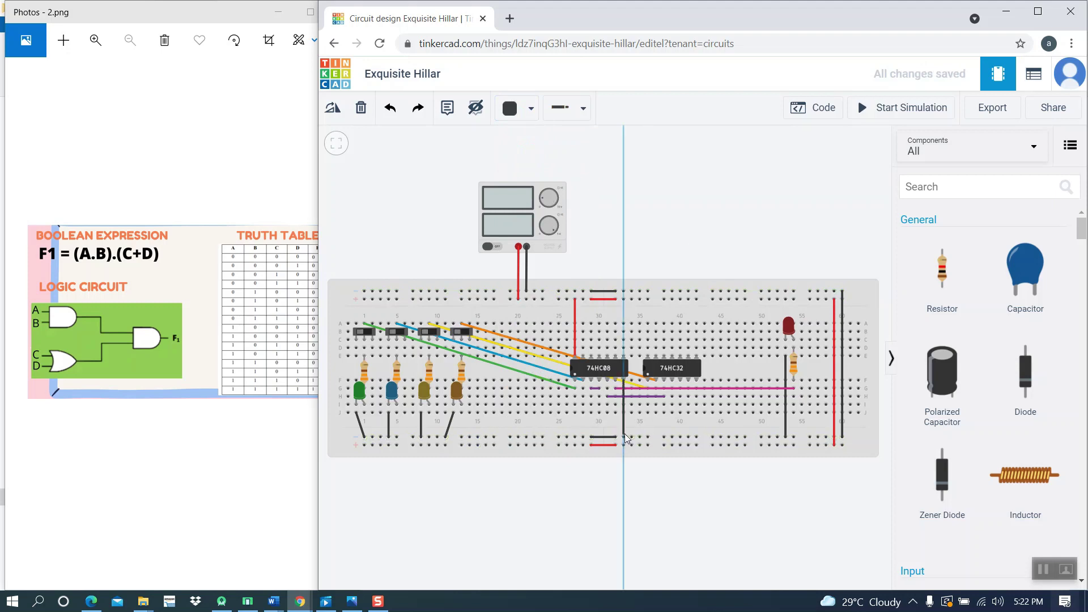
left_click(624, 438)
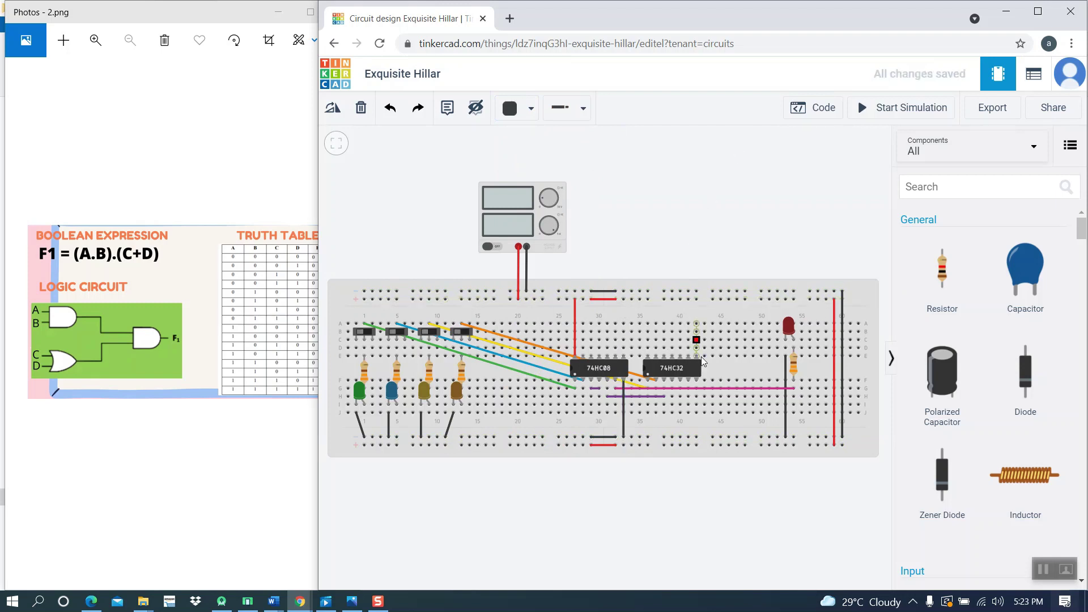
Wire the 74HC32's power pin to the top rail in red and its ground pin to the bottom rail in black.
left_click(531, 105)
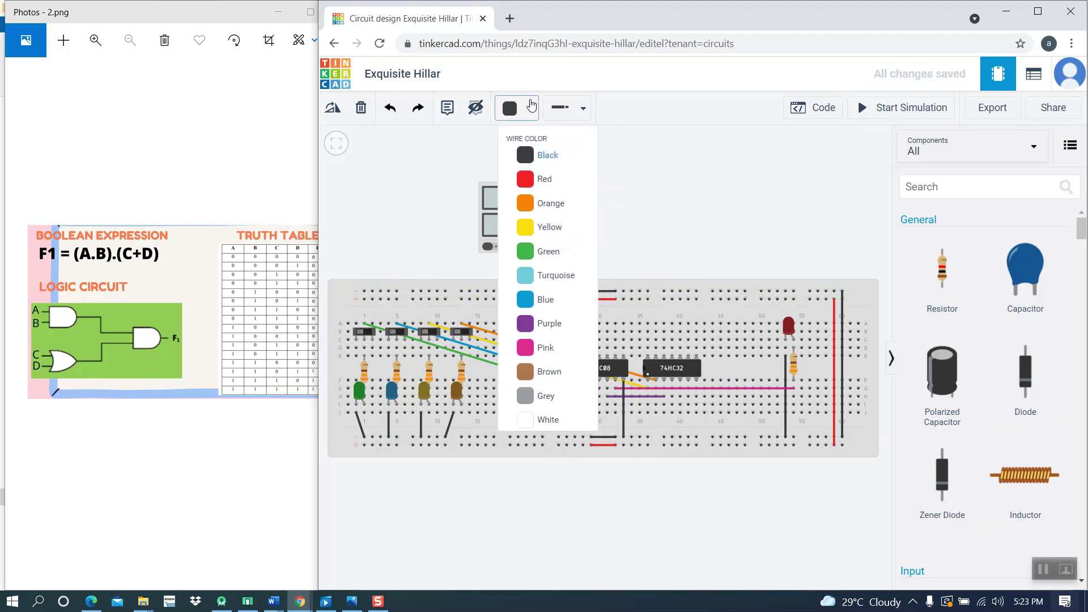
left_click(544, 177)
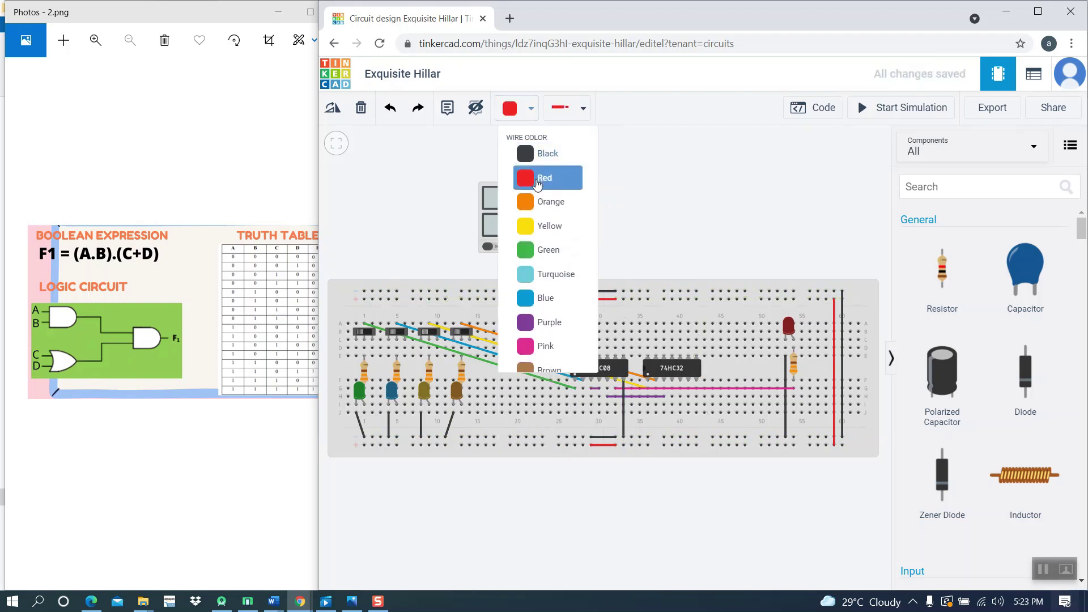
left_click(648, 352)
left_click(649, 358)
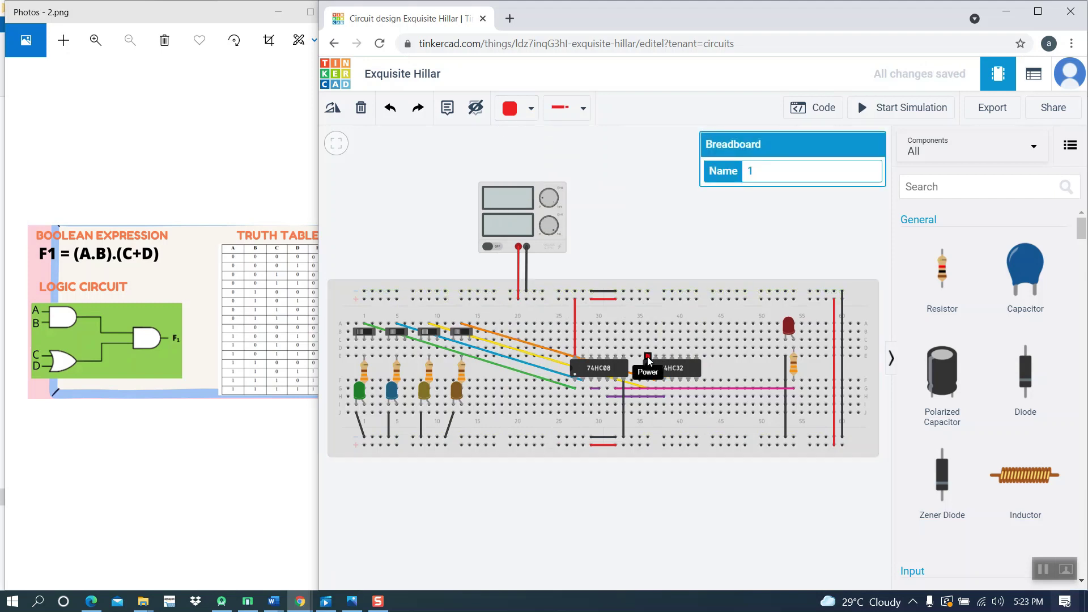
left_click(648, 299)
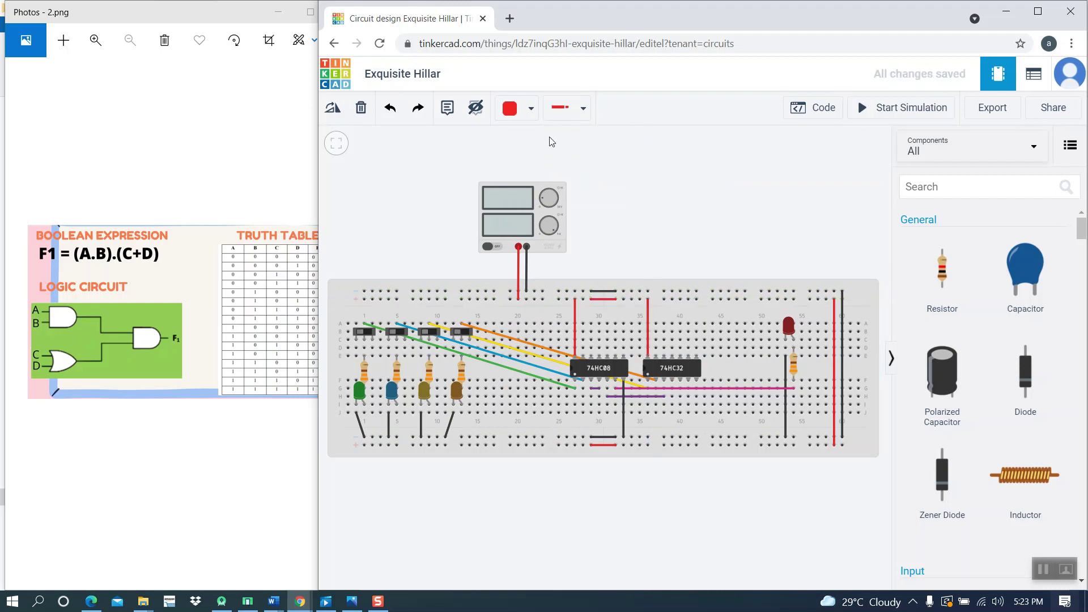
left_click(522, 108)
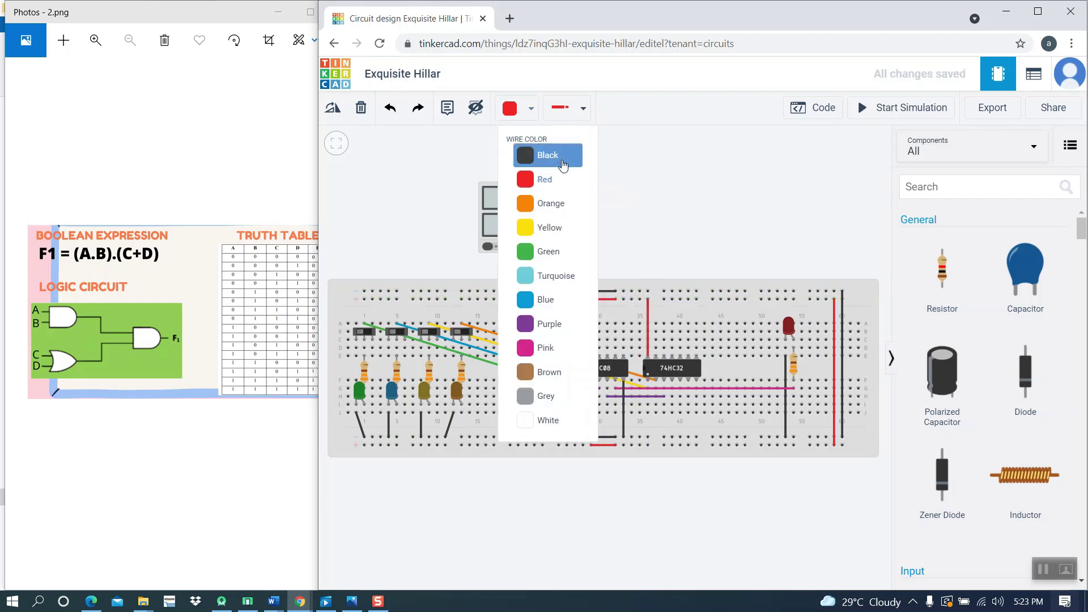
left_click(562, 162)
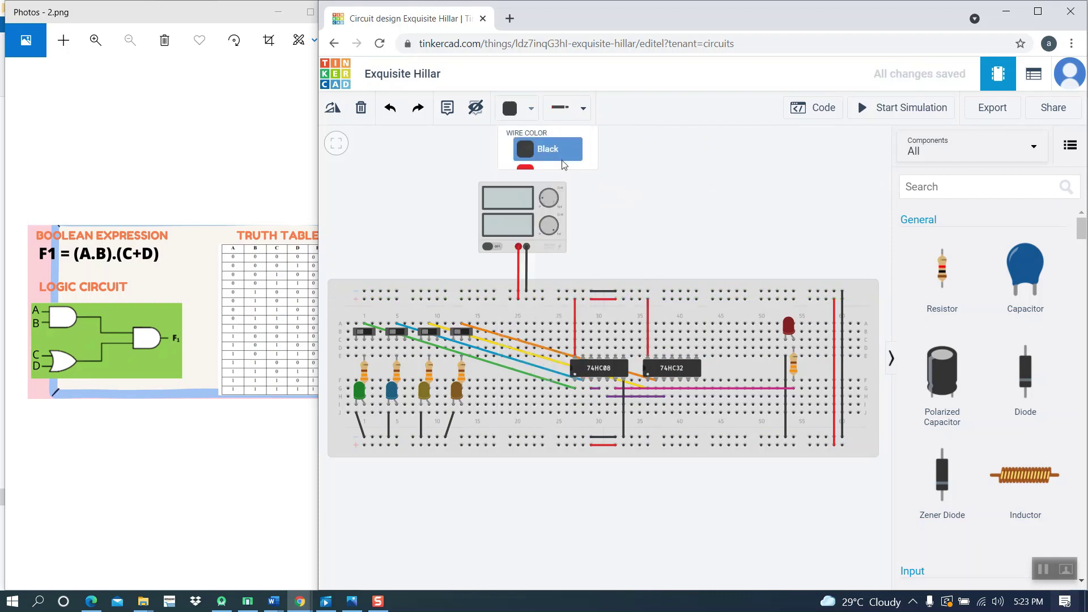
left_click(697, 381)
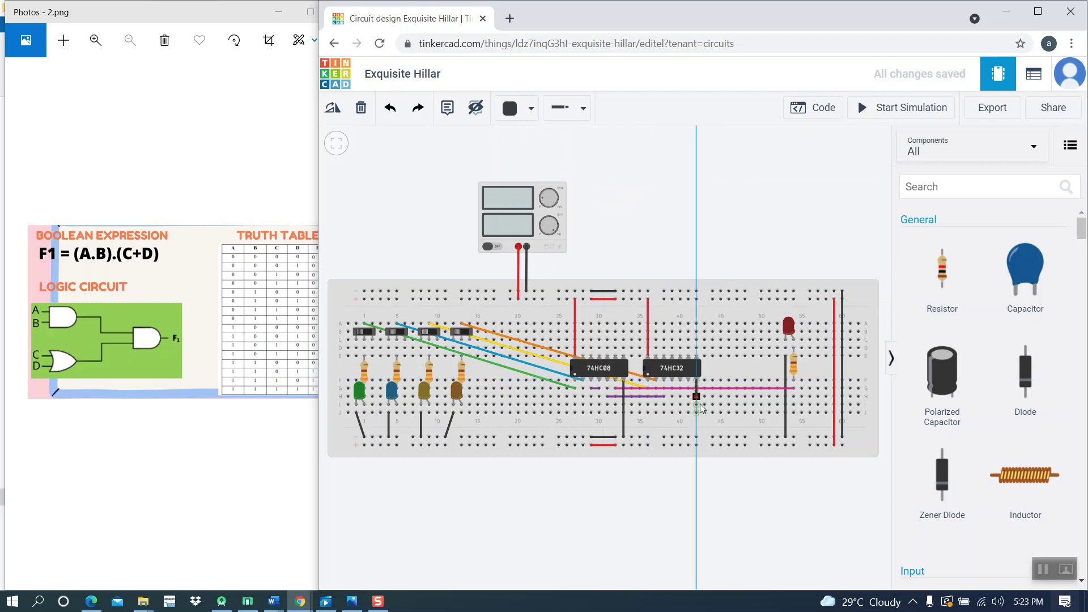
left_click(697, 438)
left_click(765, 528)
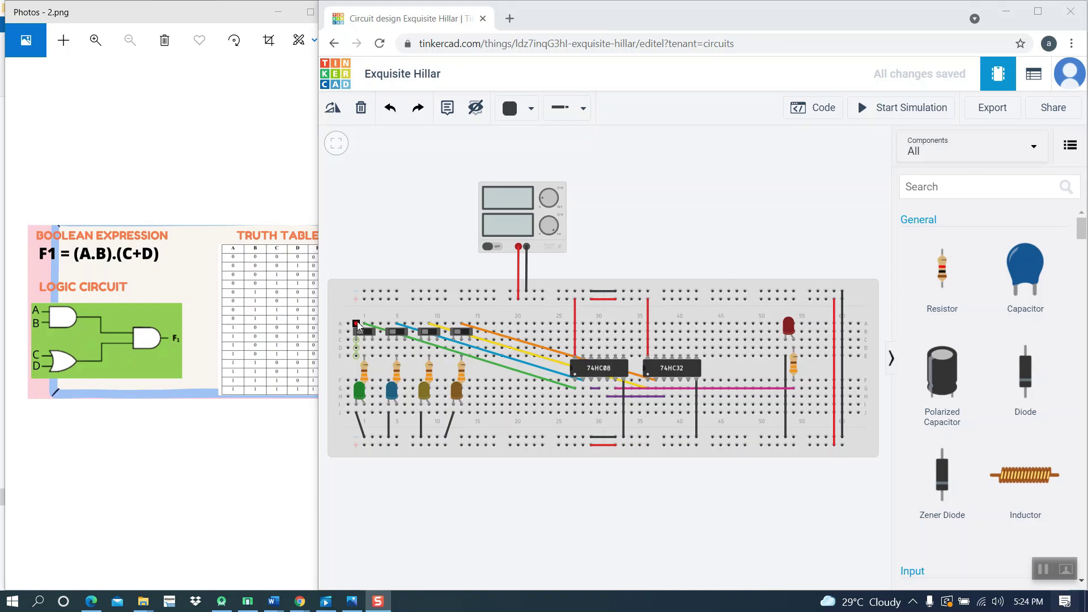
Connect each of the four slide switches to the top rail with black wires.
left_click(357, 324)
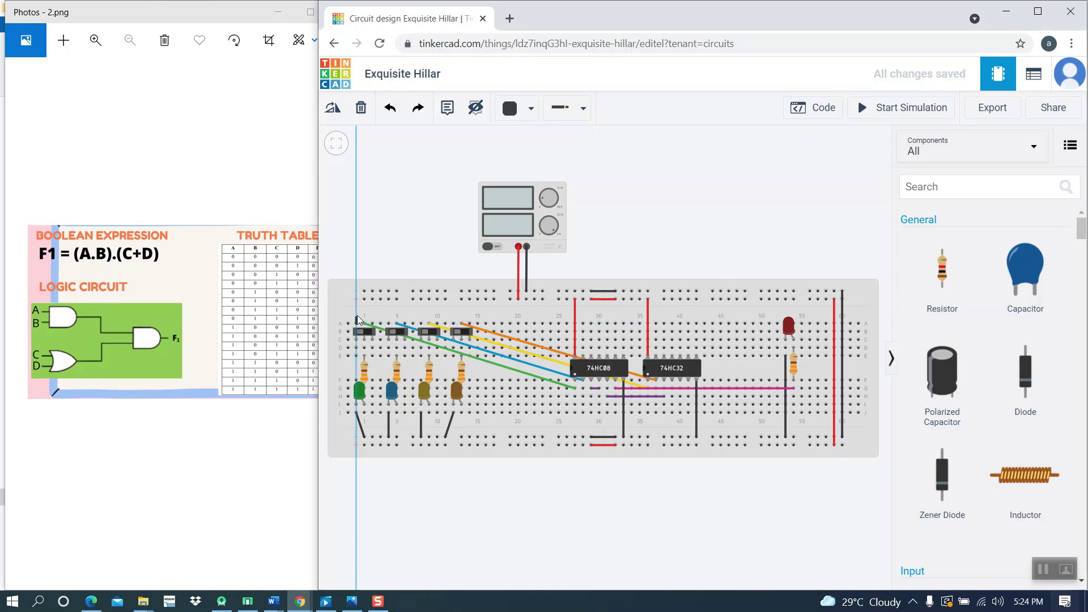
left_click(364, 292)
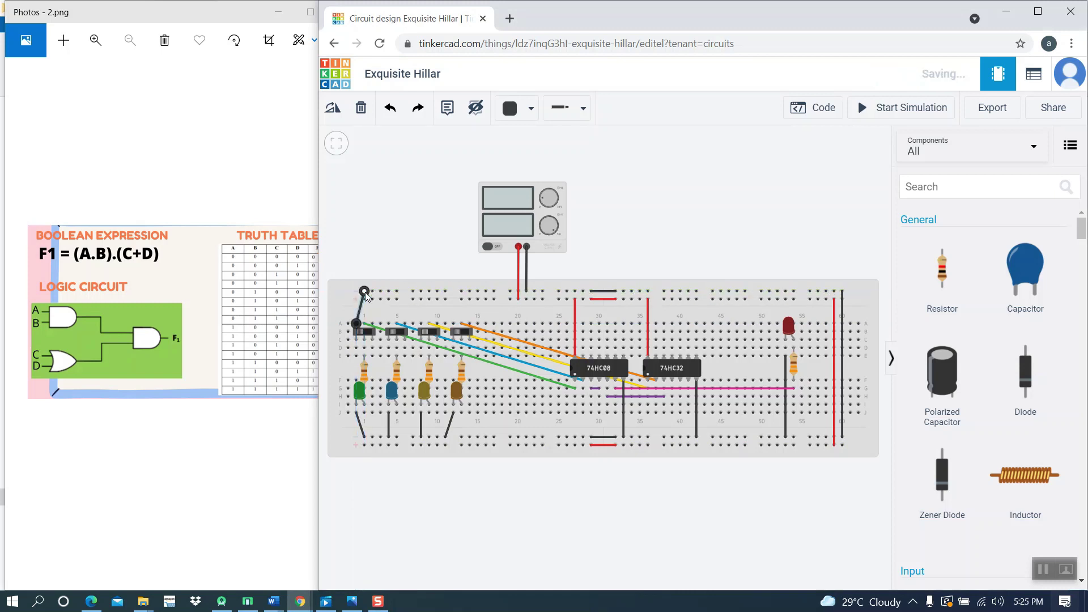
left_click(389, 324)
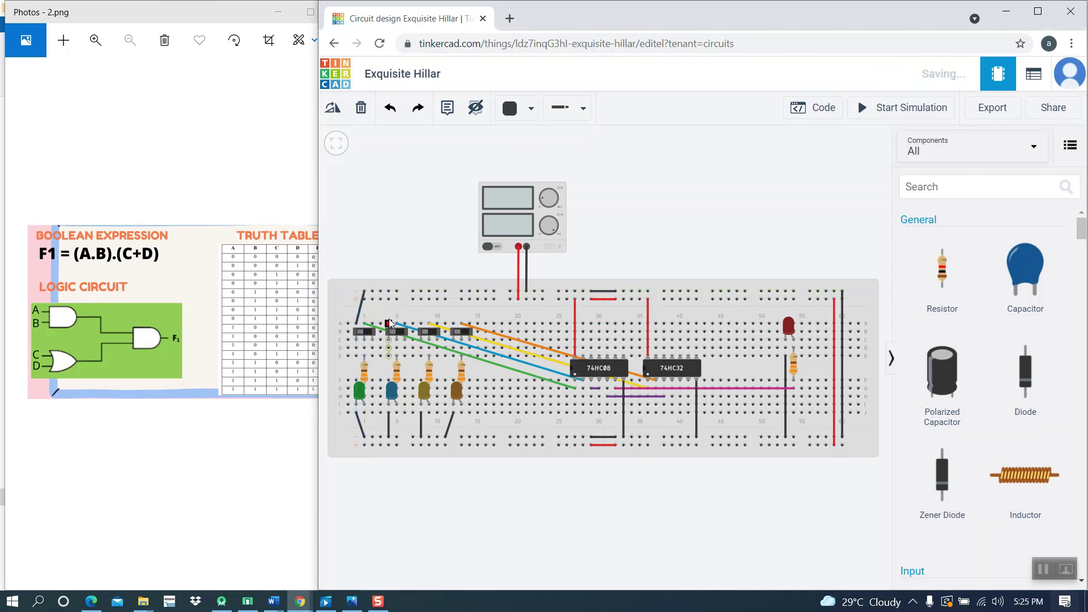
left_click(389, 292)
left_click(422, 324)
left_click(421, 291)
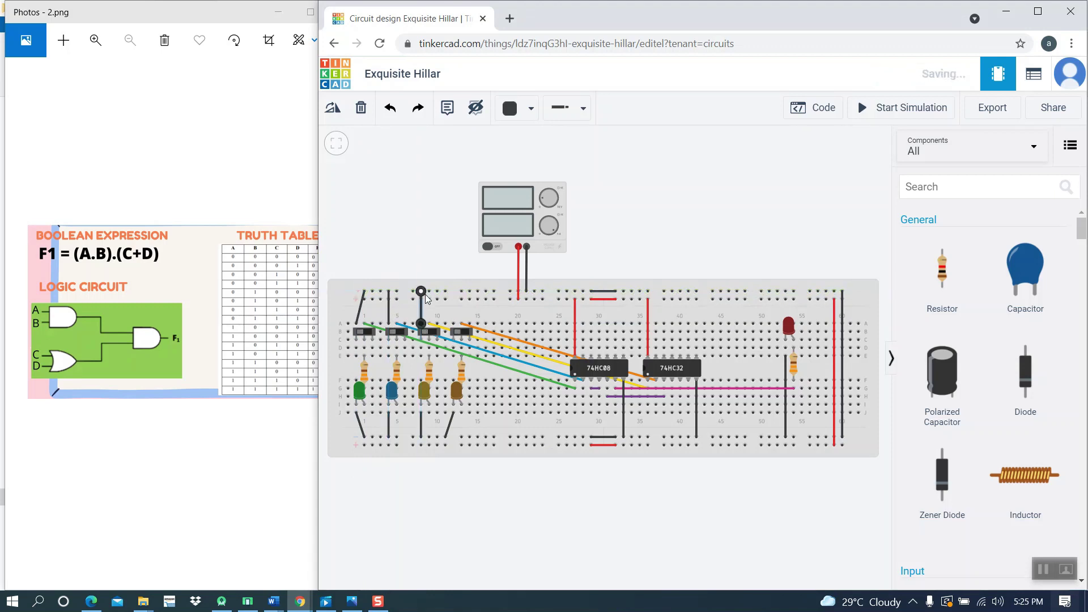
left_click(453, 324)
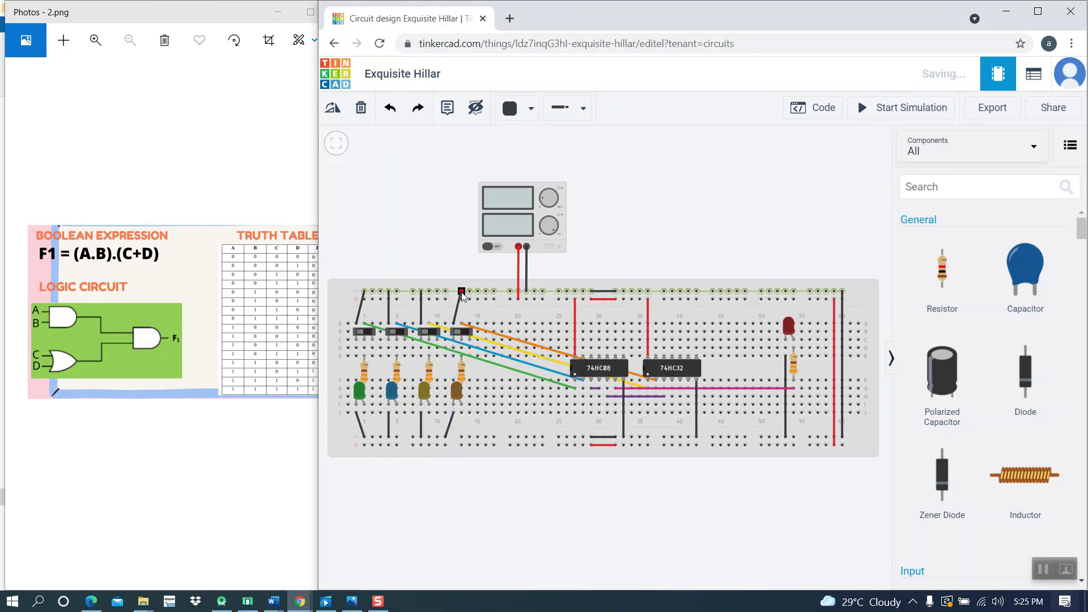
left_click(462, 292)
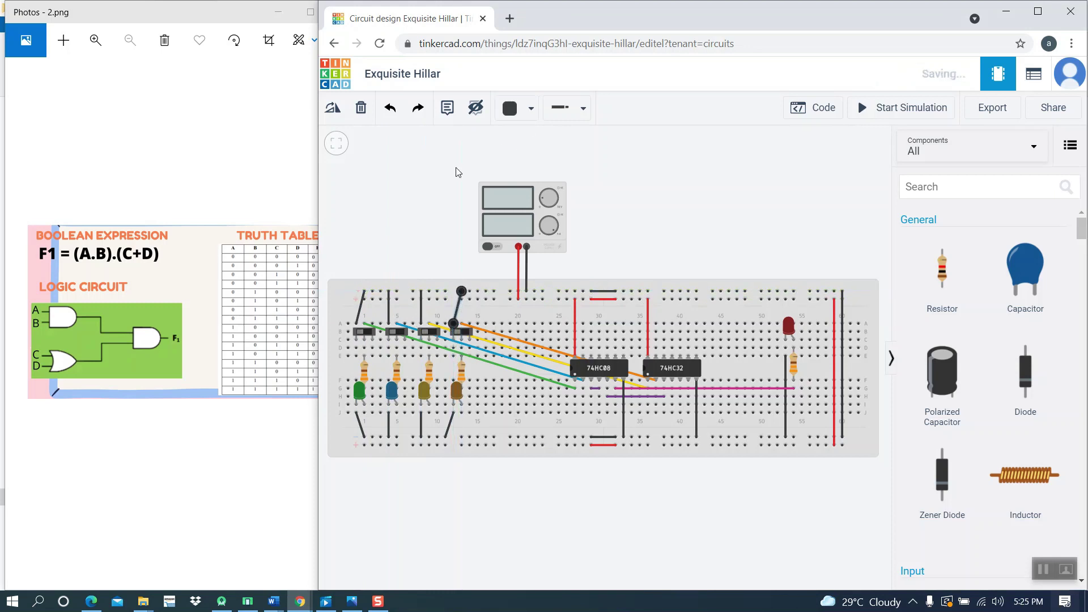
Add red wires from the slide switches up to the top rail, cancelling the stray extra wire.
left_click(511, 108)
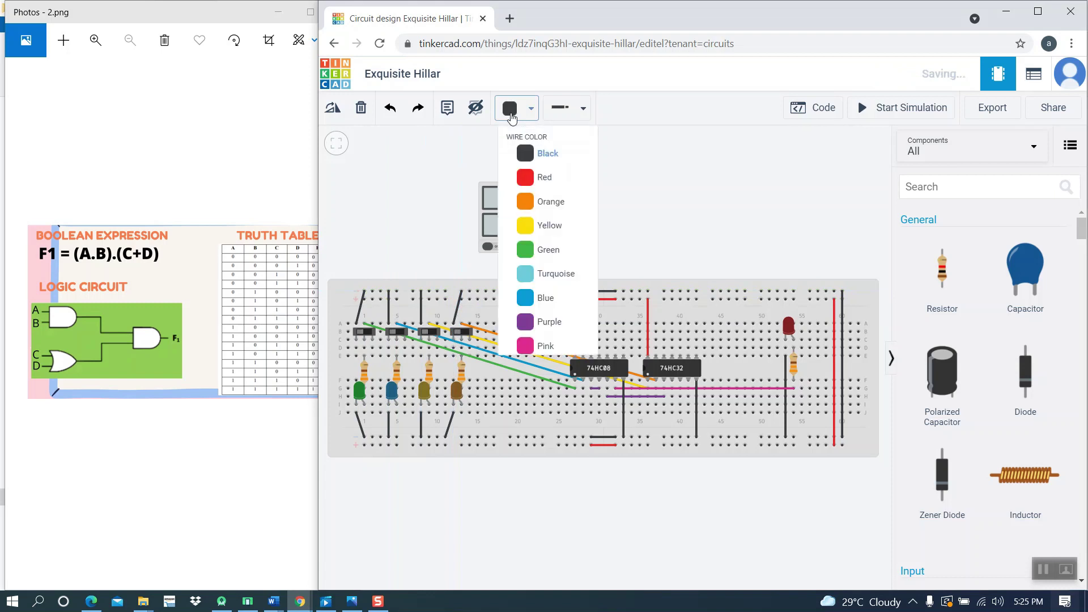
left_click(545, 180)
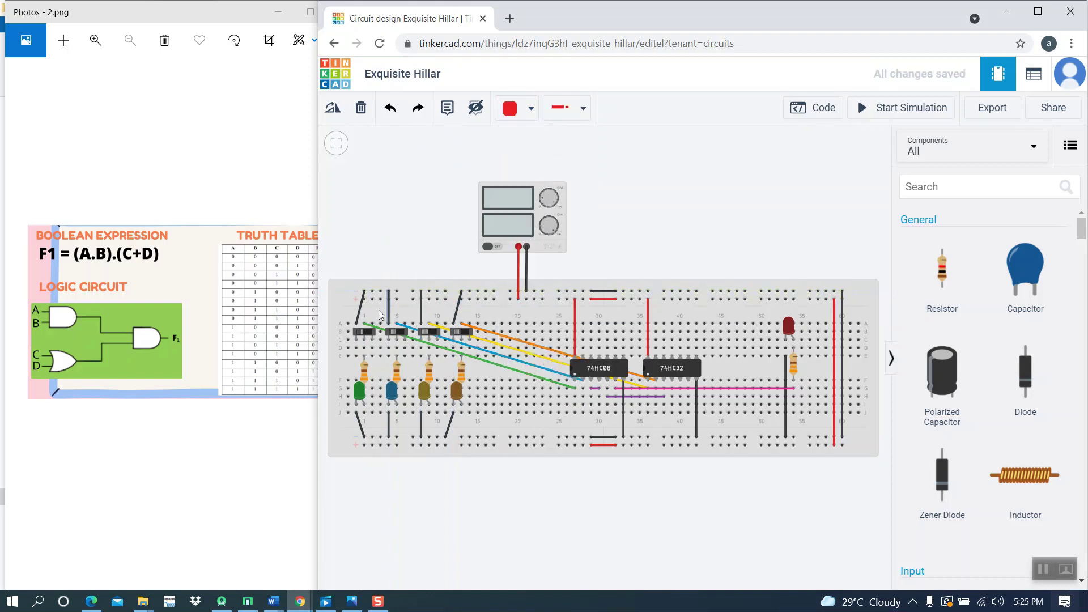
left_click(373, 324)
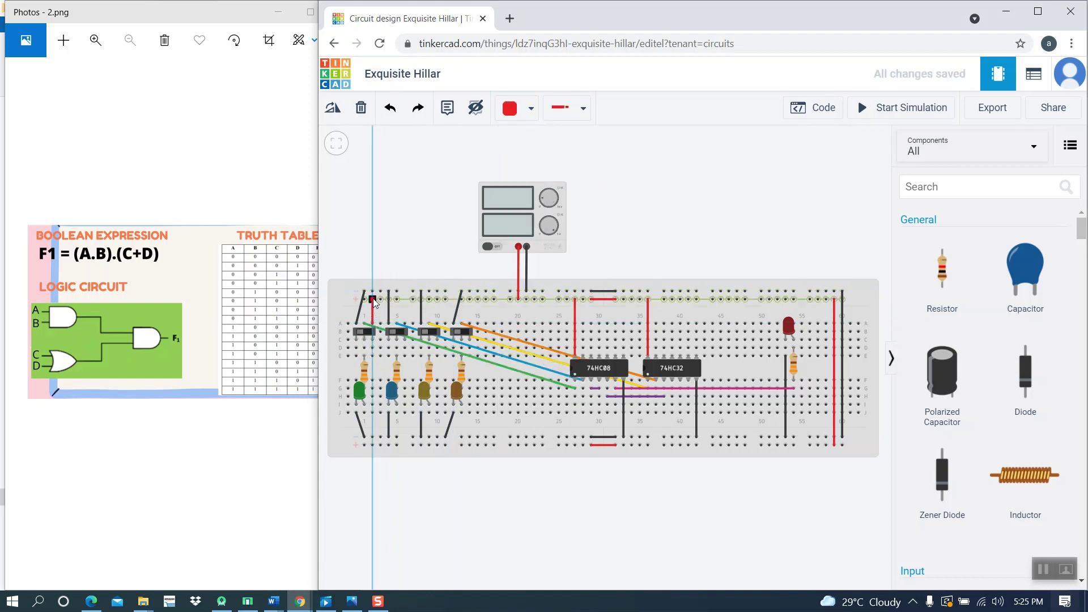
left_click(373, 299)
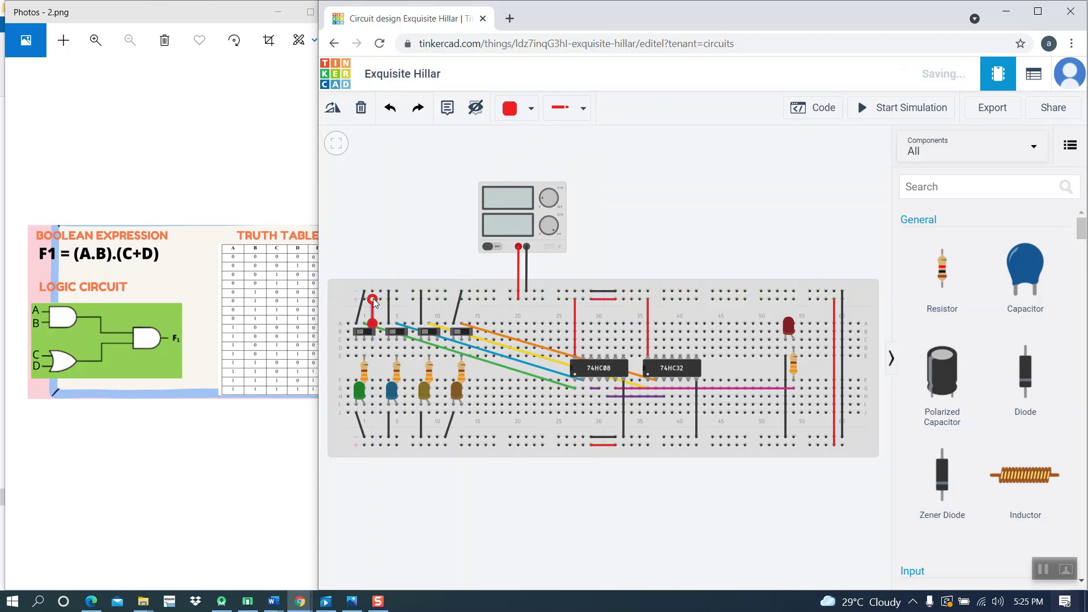
left_click(404, 324)
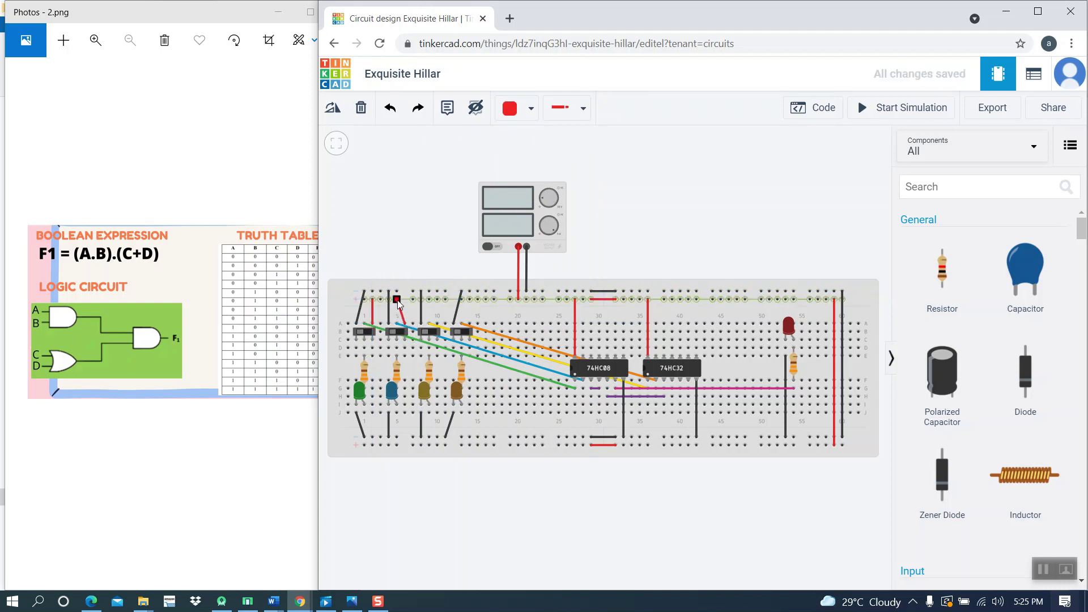
left_click(397, 299)
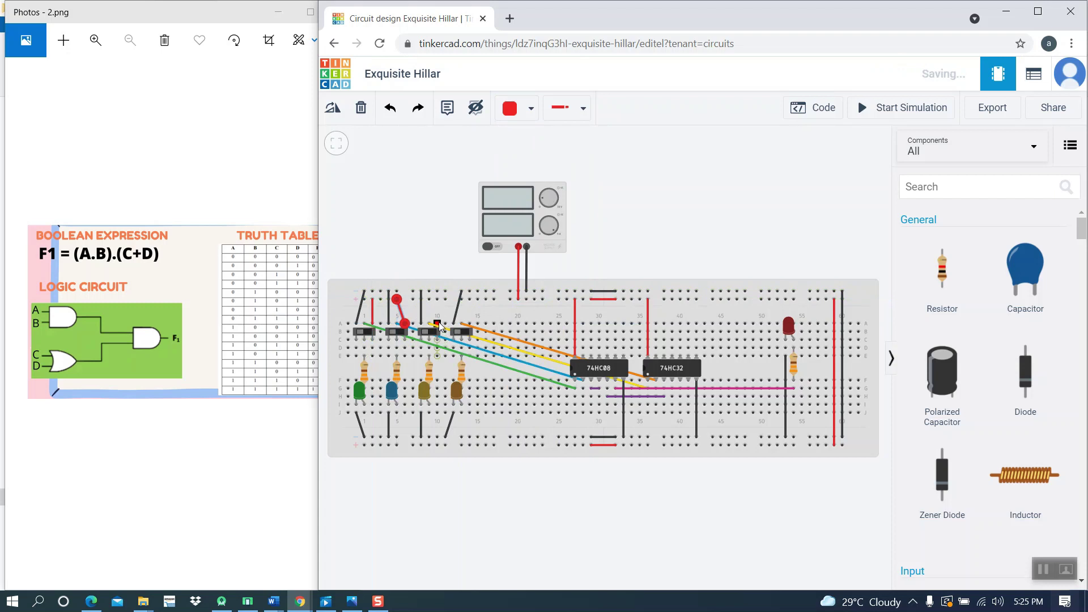
left_click(437, 299)
left_click(470, 324)
left_click(470, 299)
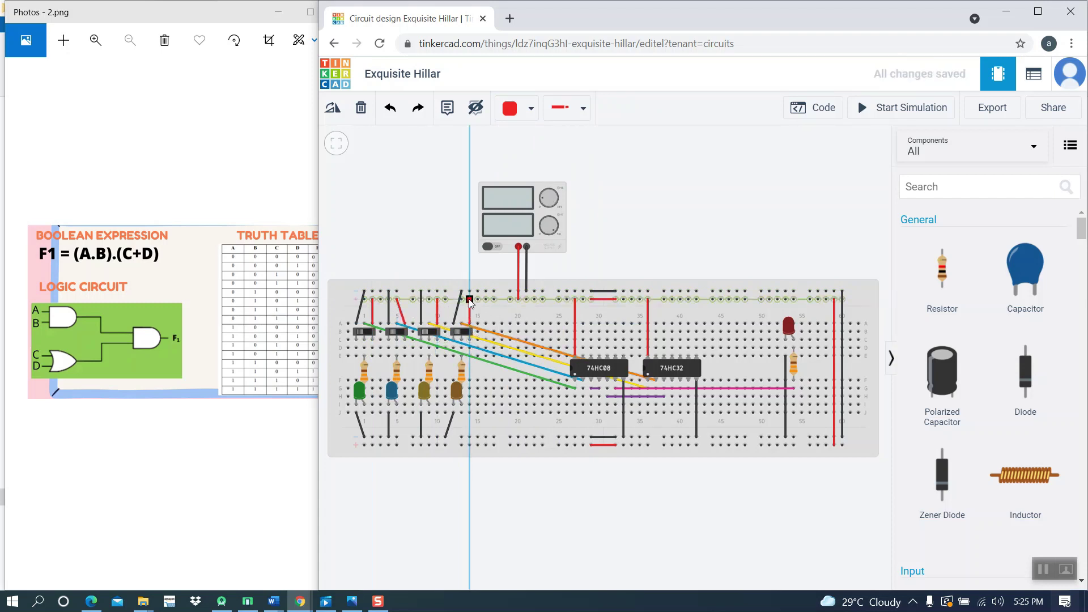
key("Escape")
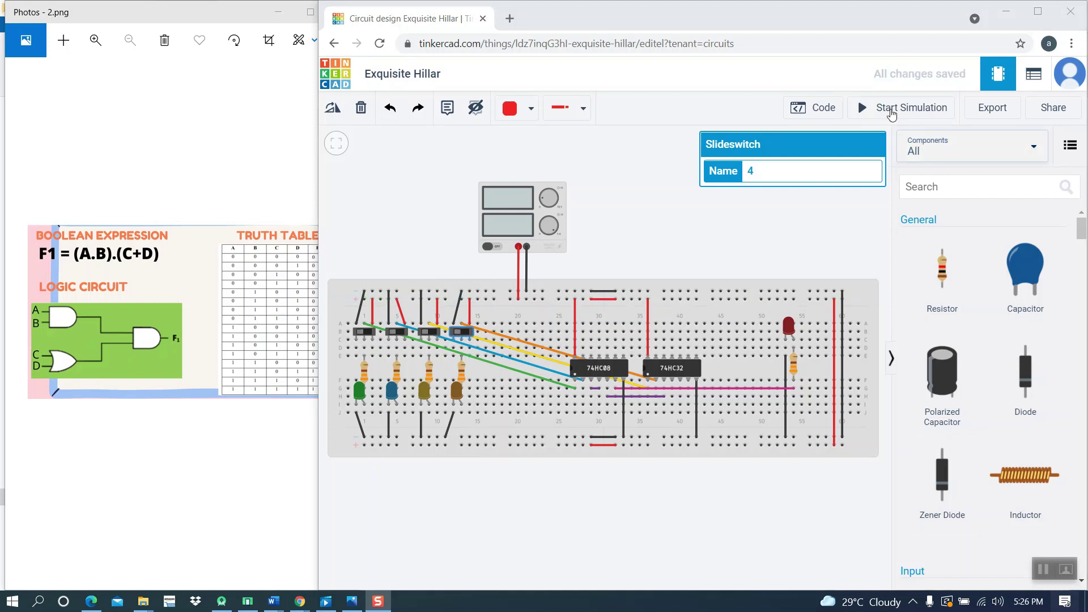
Start the simulation and switch on all four slide switches so every input LED lights.
left_click(891, 113)
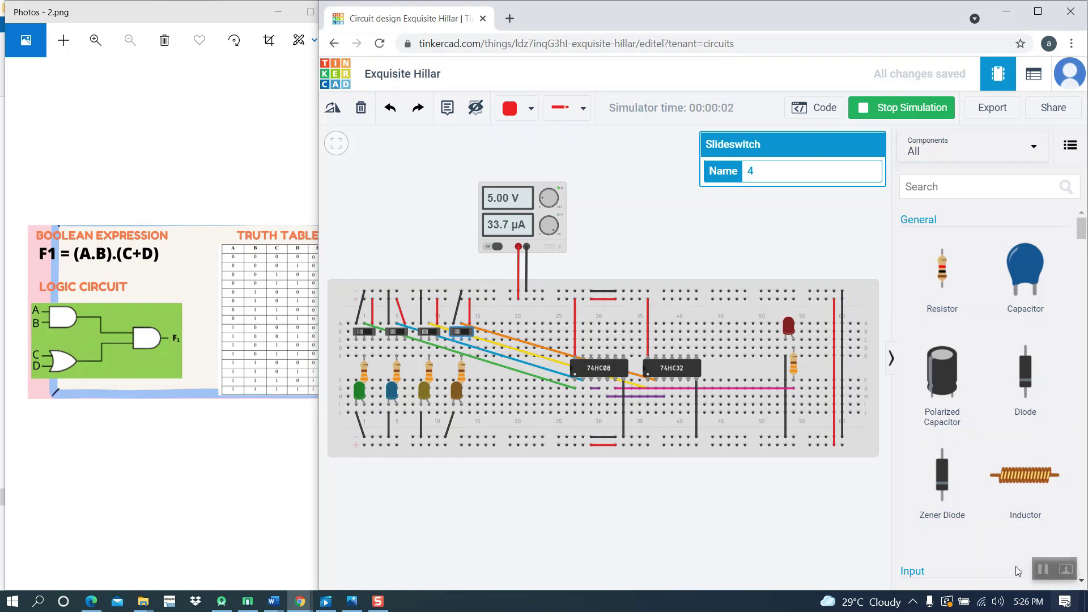
left_click(369, 332)
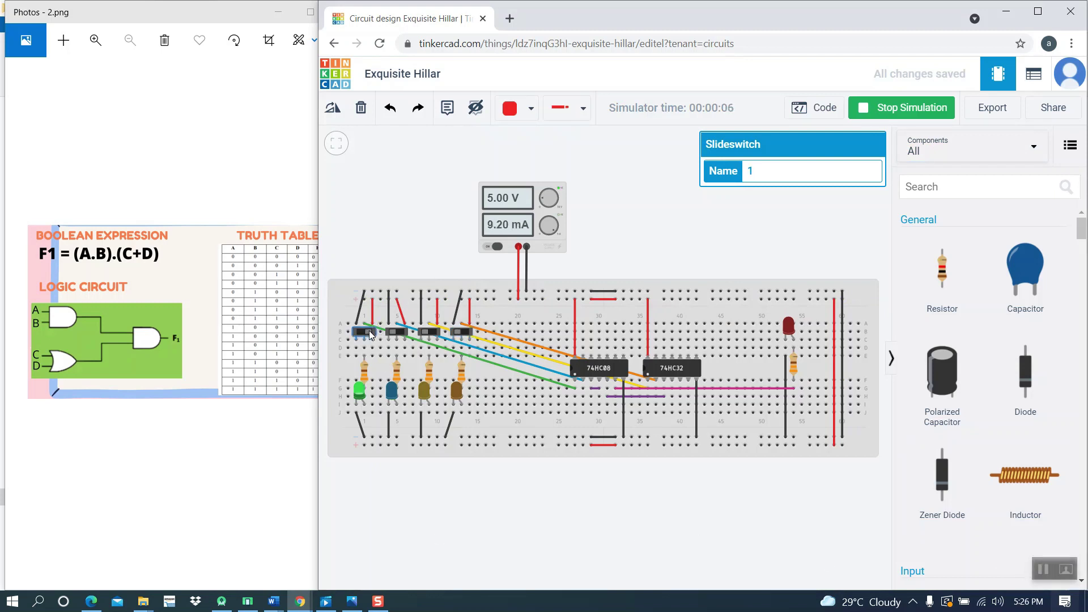
left_click(401, 334)
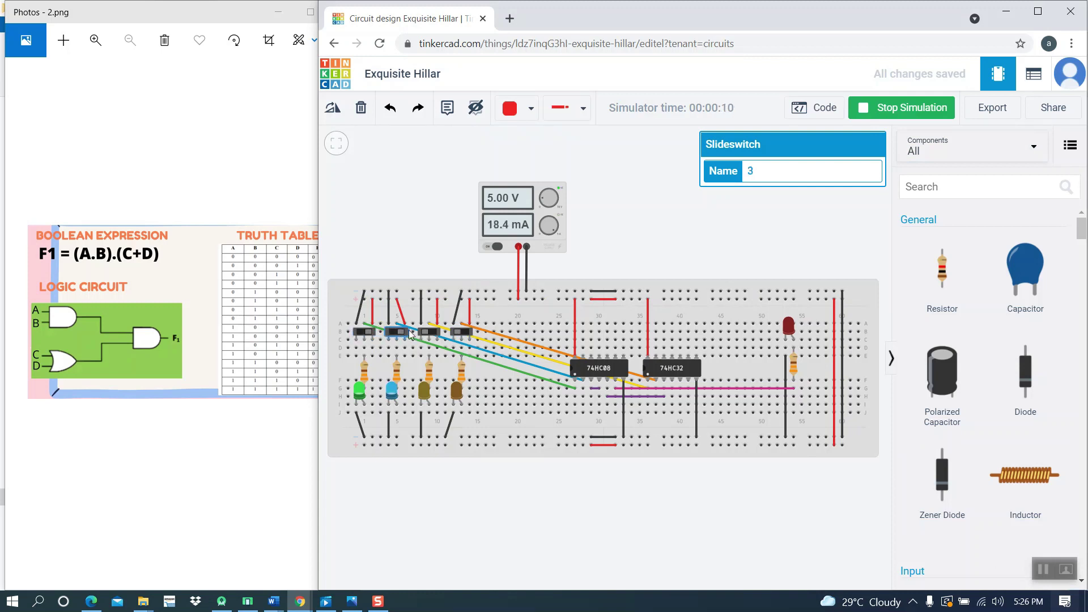
left_click(432, 334)
left_click(465, 334)
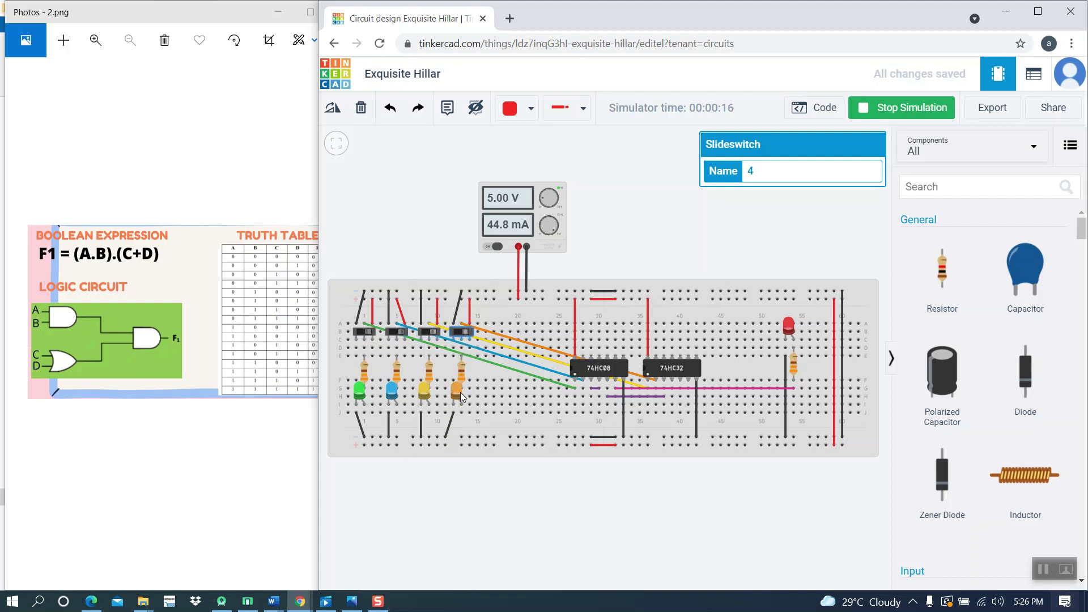